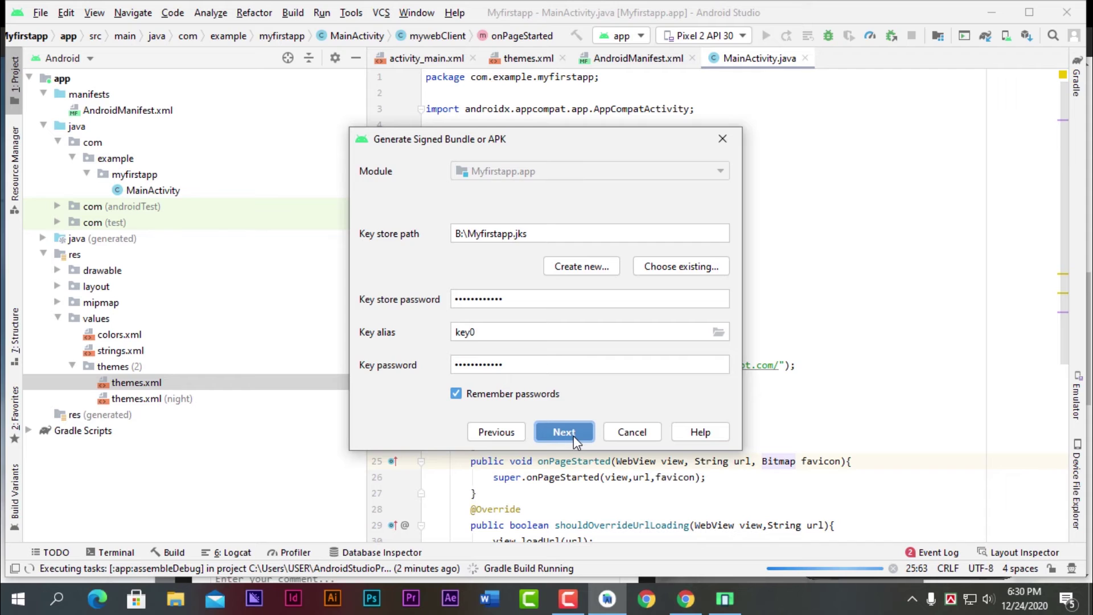
- Build Myfirstapp's signed APK with the release variant and V1 and V2 signatures
left_click(572, 435)
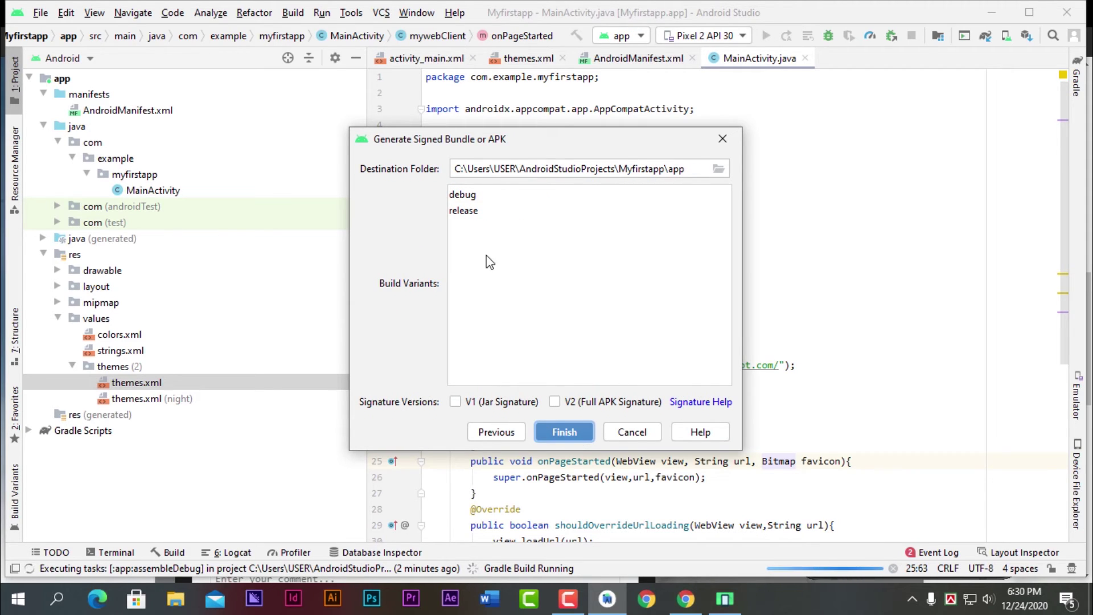
left_click(466, 211)
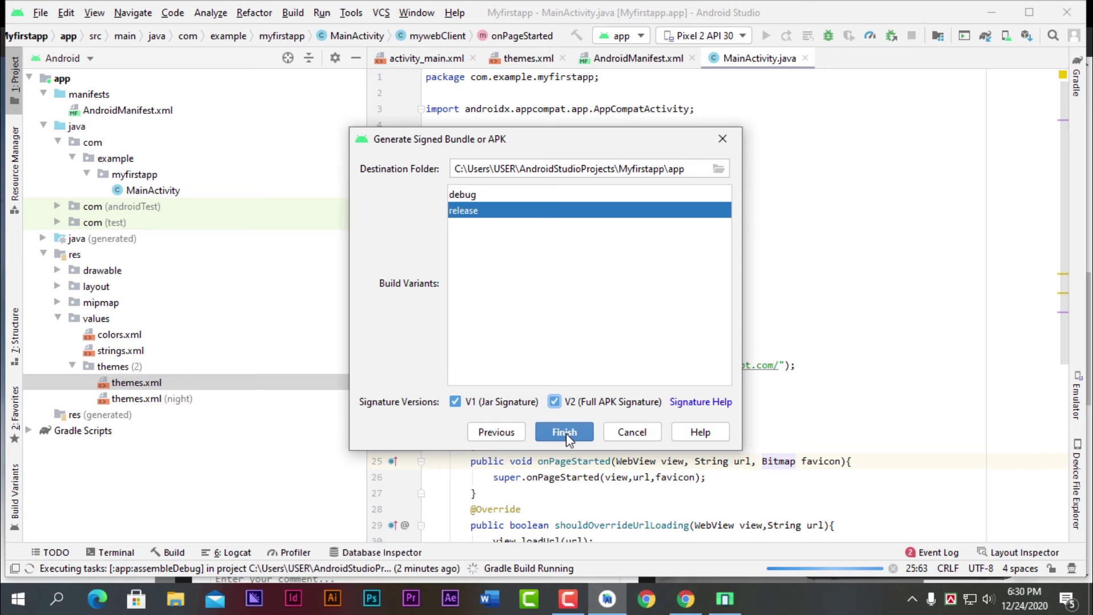
left_click(566, 433)
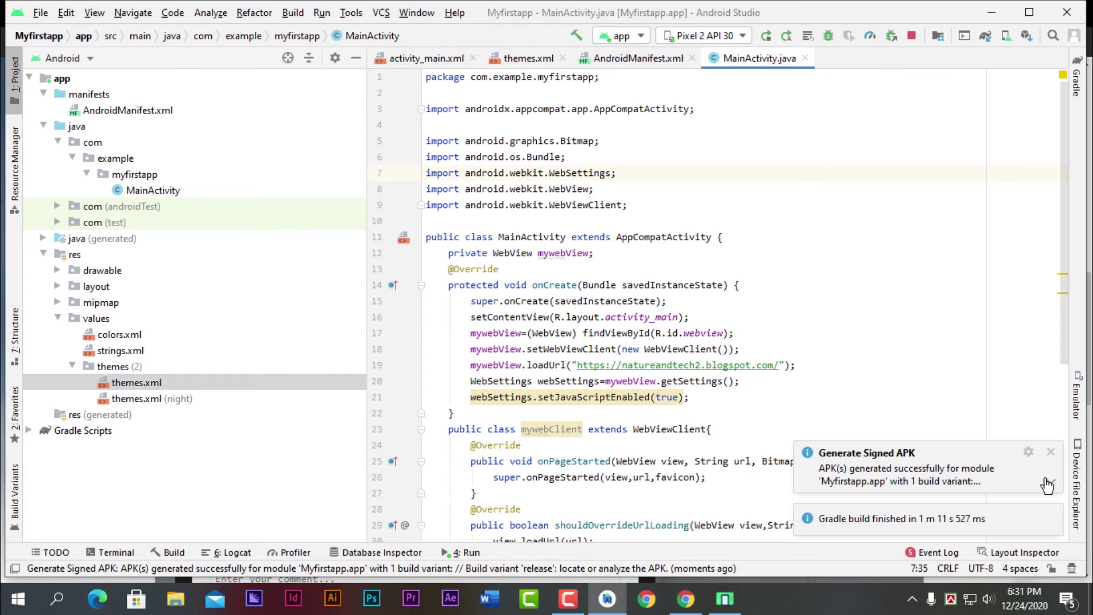
left_click(1048, 485)
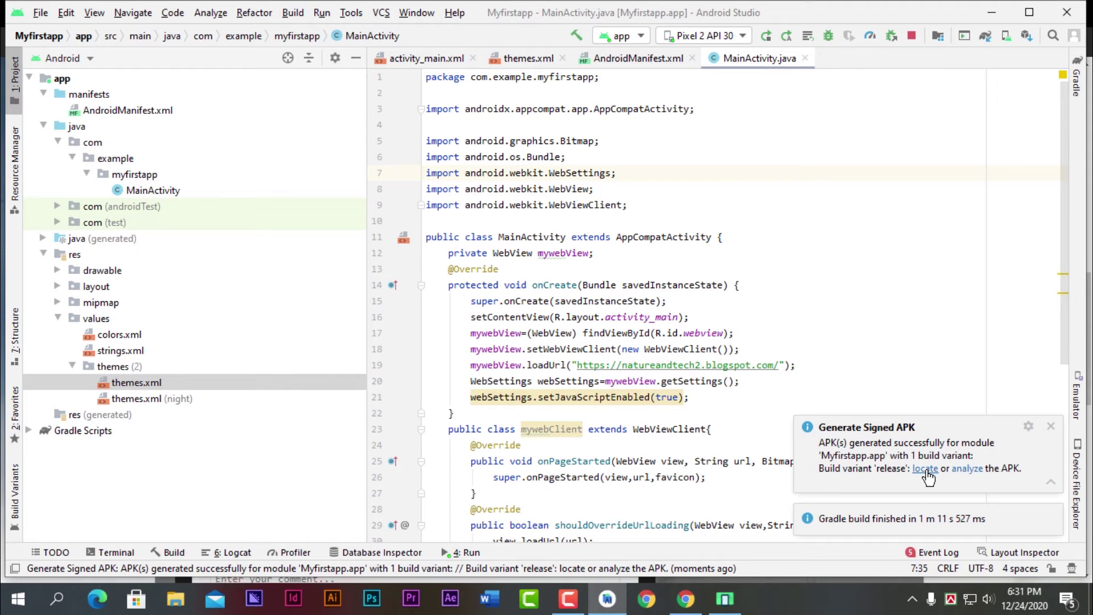
- Open the generated APK's release folder maximized and show its files as Large icons
left_click(925, 469)
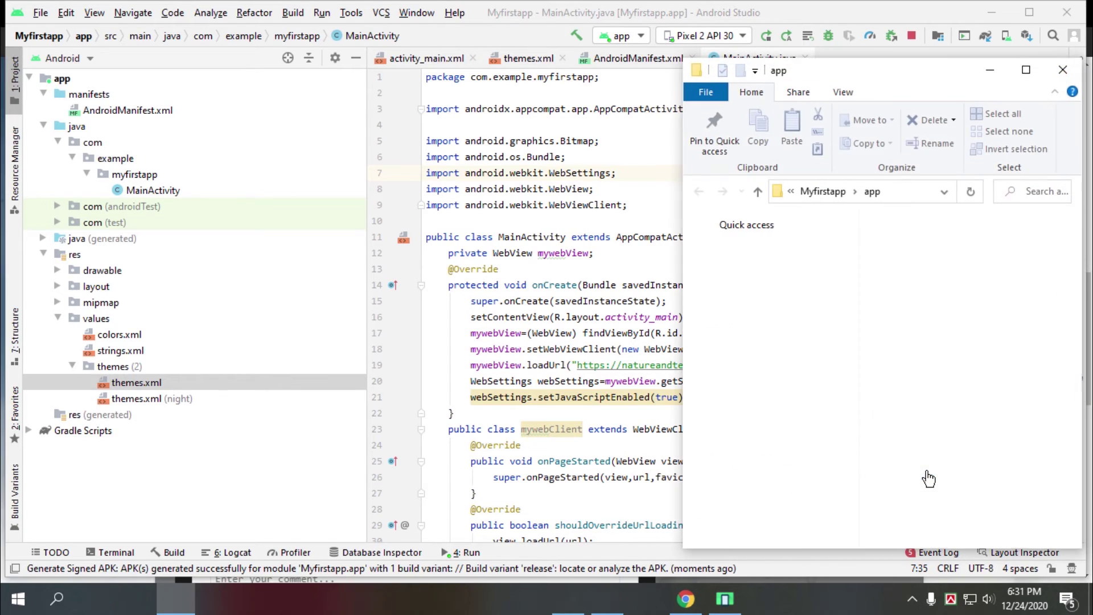
left_click(1025, 69)
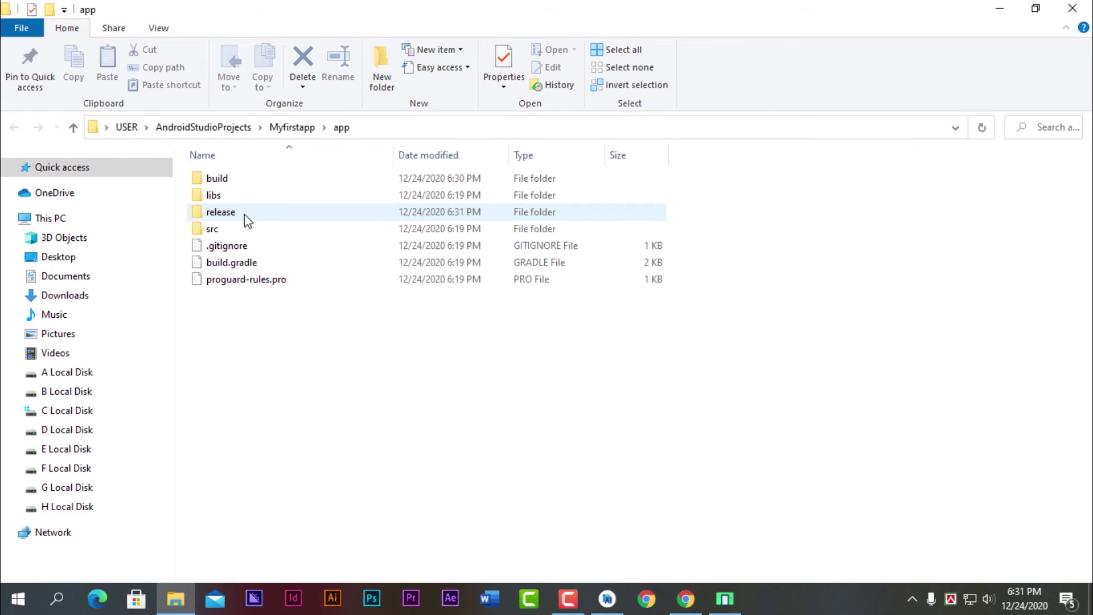
double_click(244, 215)
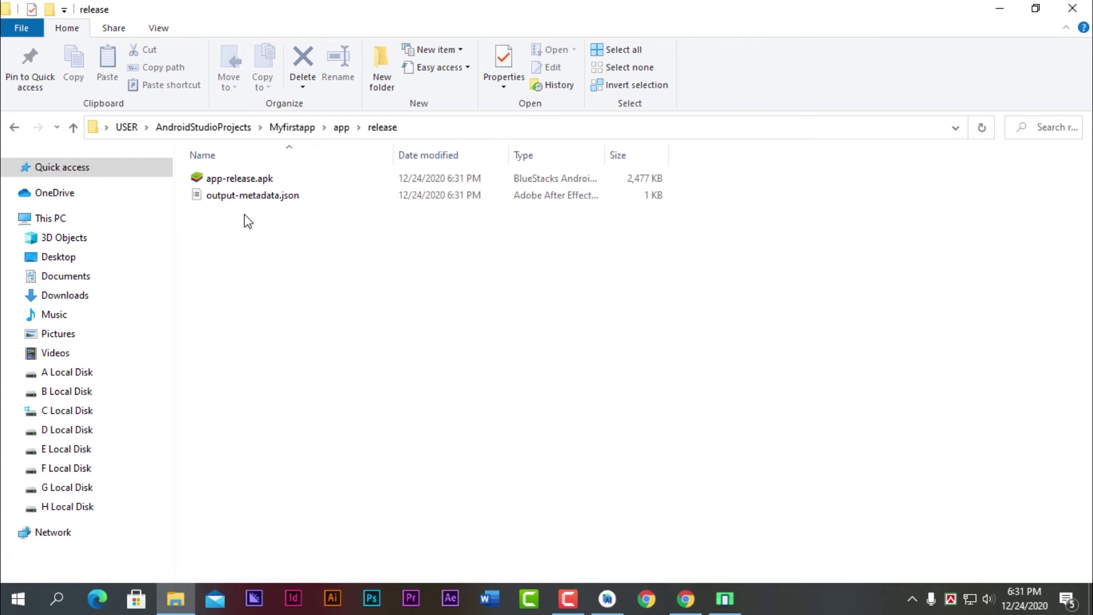
right_click(293, 273)
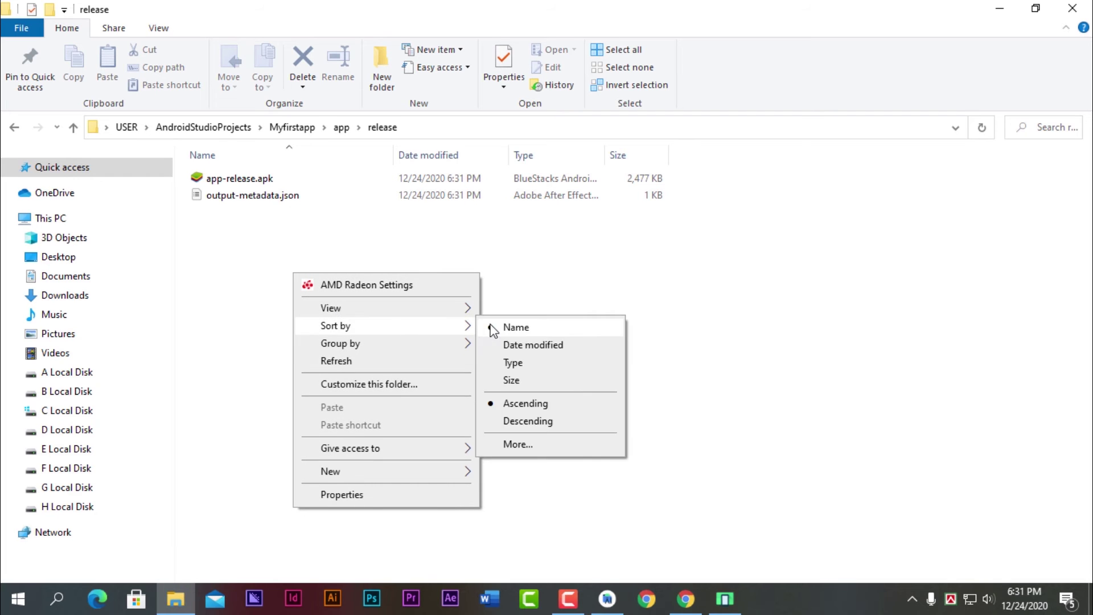
mouse_move(386, 309)
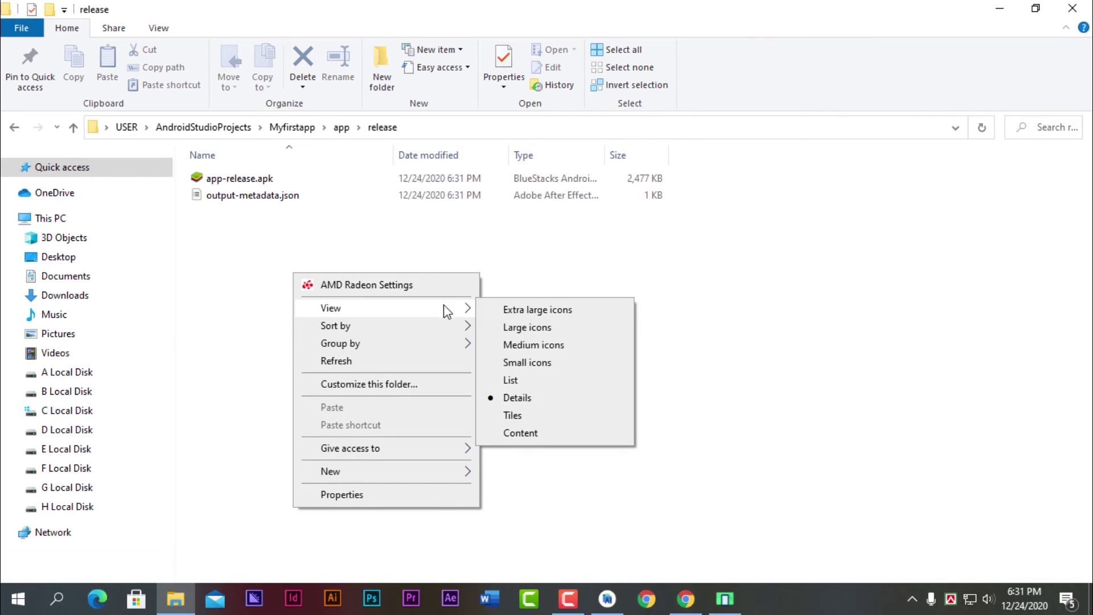
left_click(526, 328)
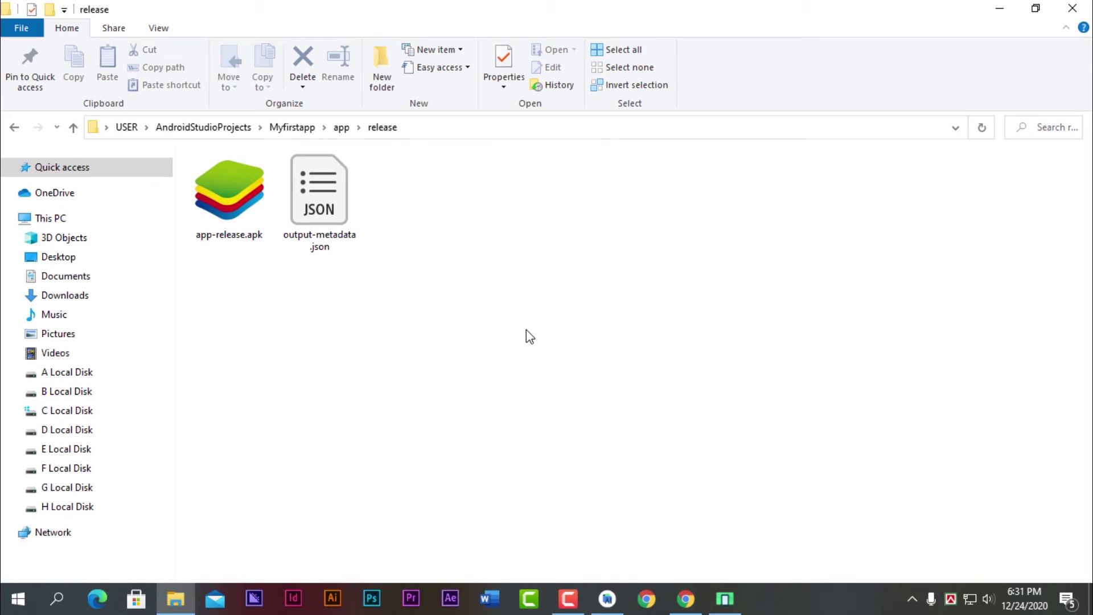
- Rename app-release.apk to Myfirstapp.apk
right_click(213, 202)
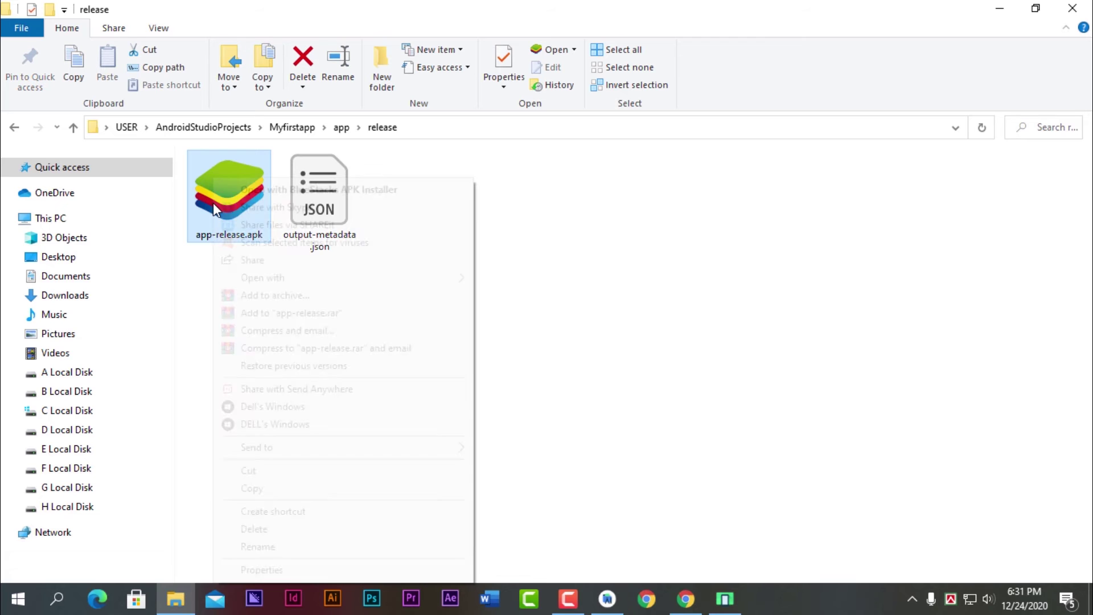
left_click(272, 547)
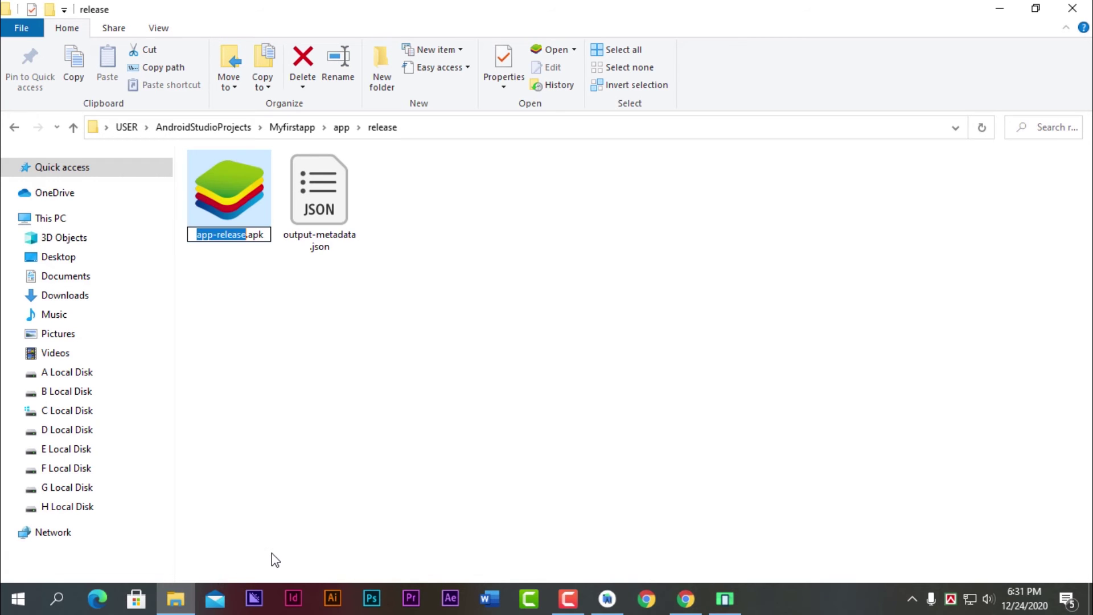
type("Myfir")
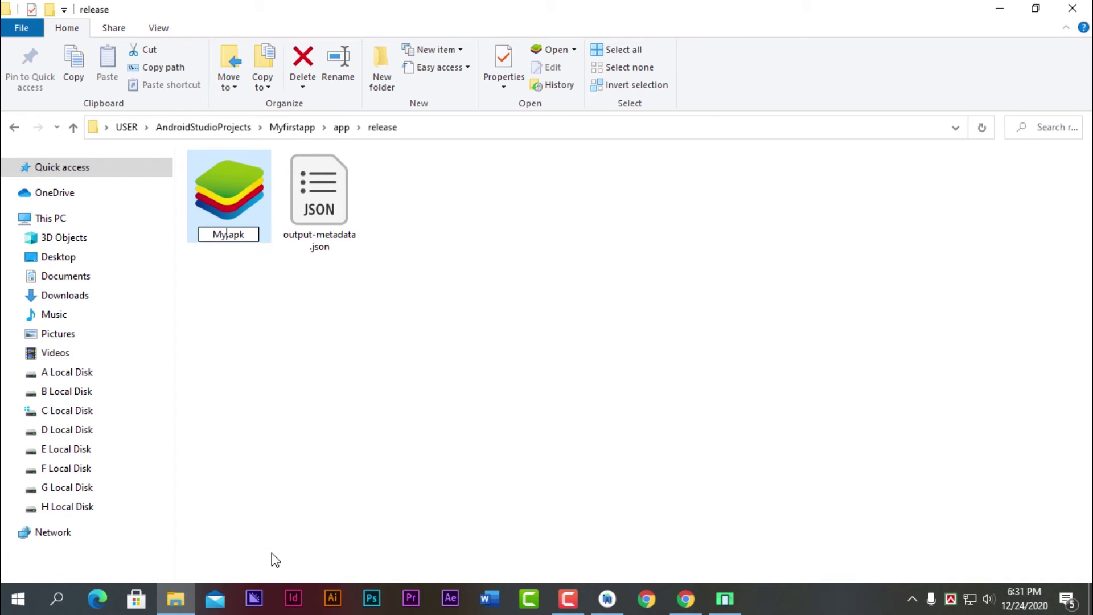
type("stapp")
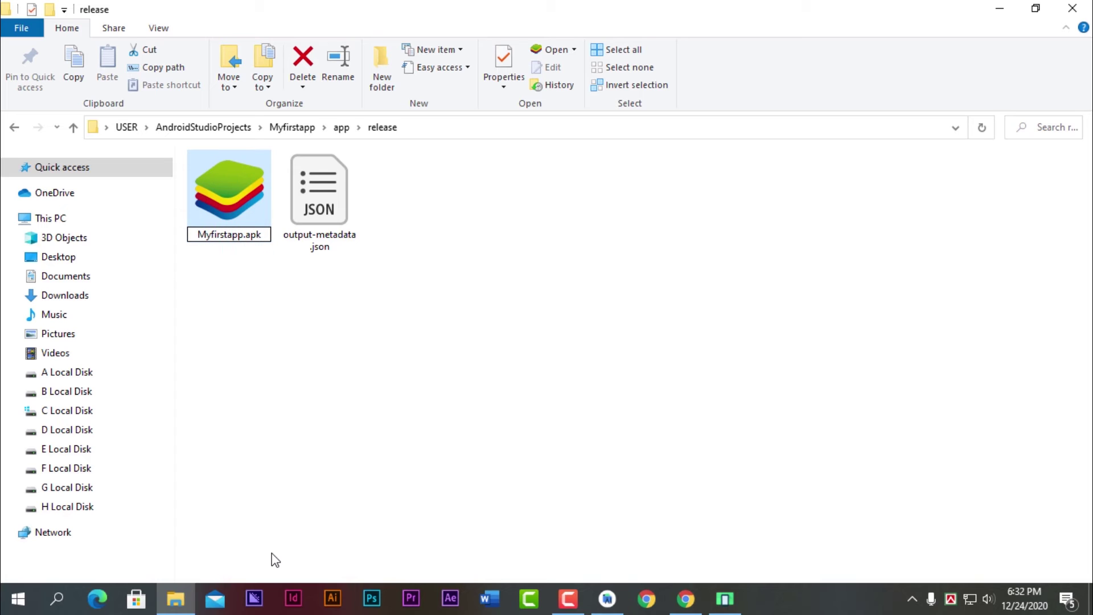
key("Return")
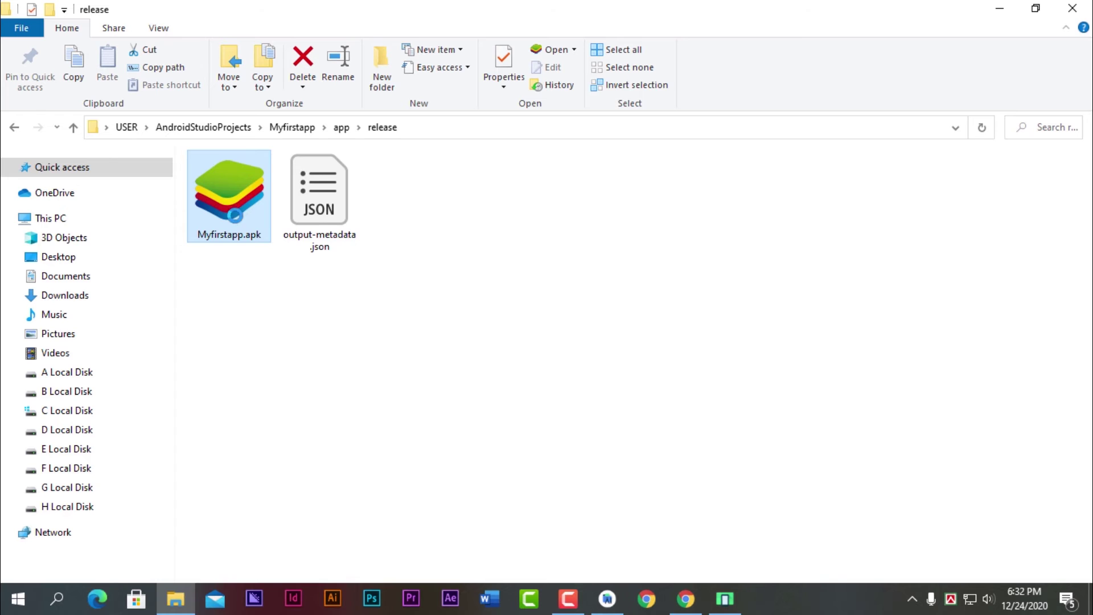
- Check Myfirstapp.apk's properties, then install it with the BlueStacks APK Installer
right_click(227, 176)
left_click(278, 568)
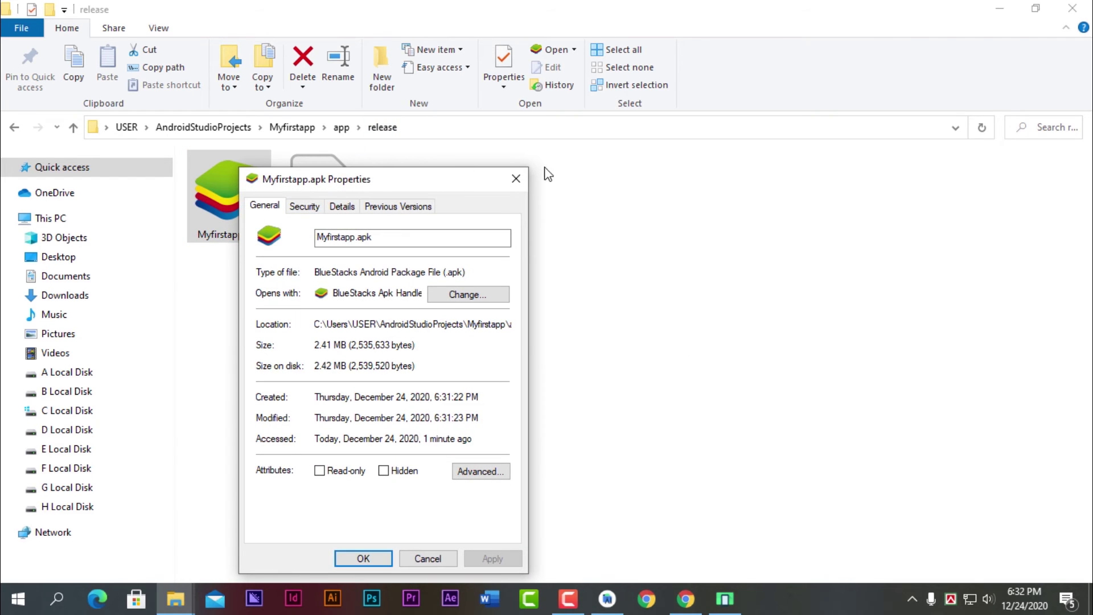
left_click(524, 181)
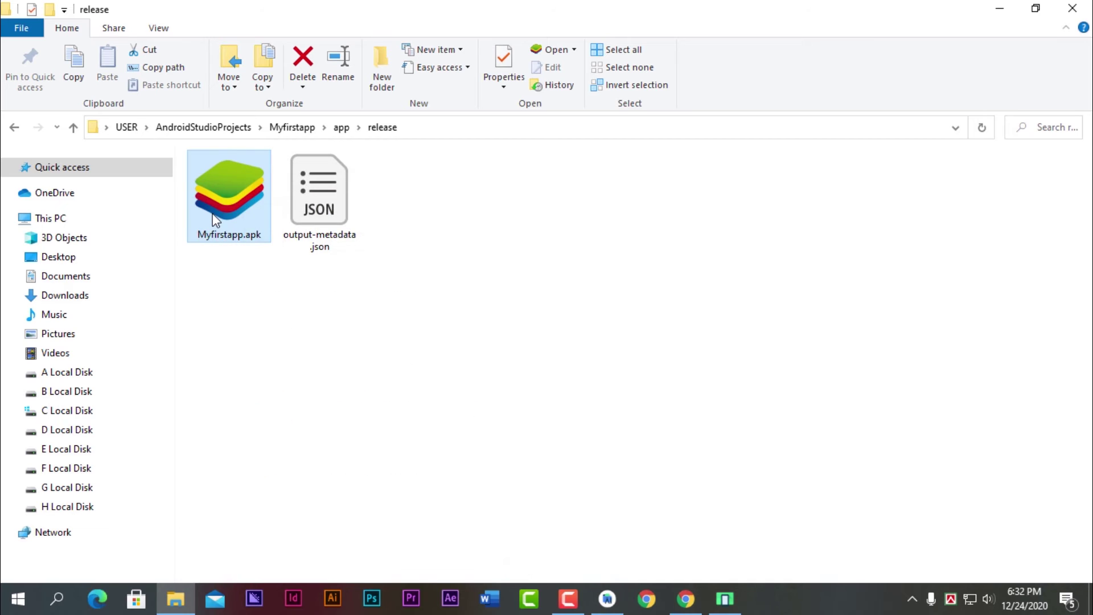
right_click(212, 177)
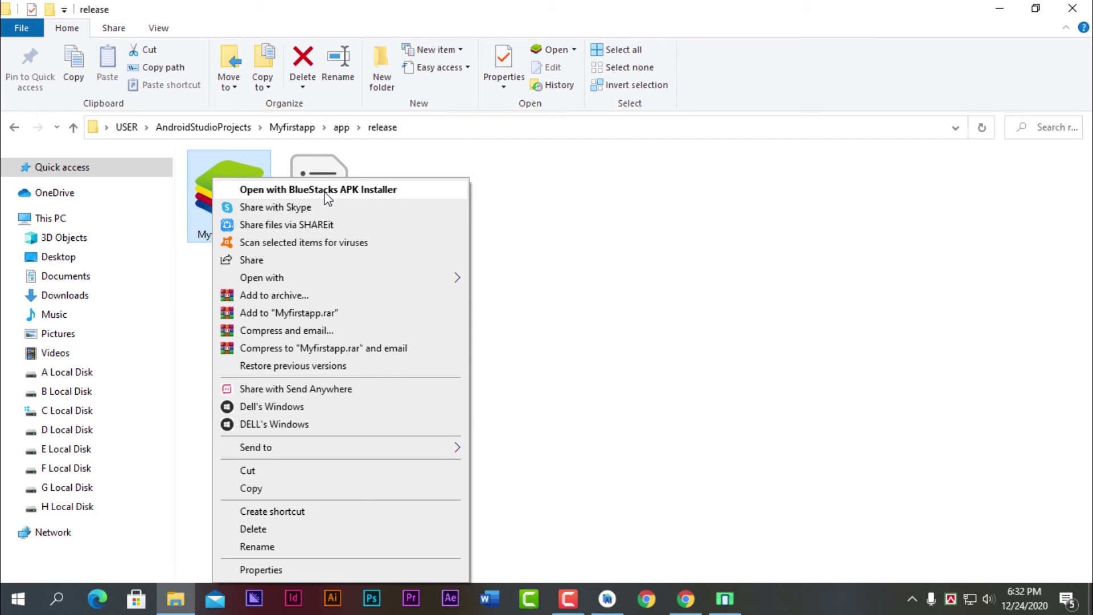
left_click(328, 194)
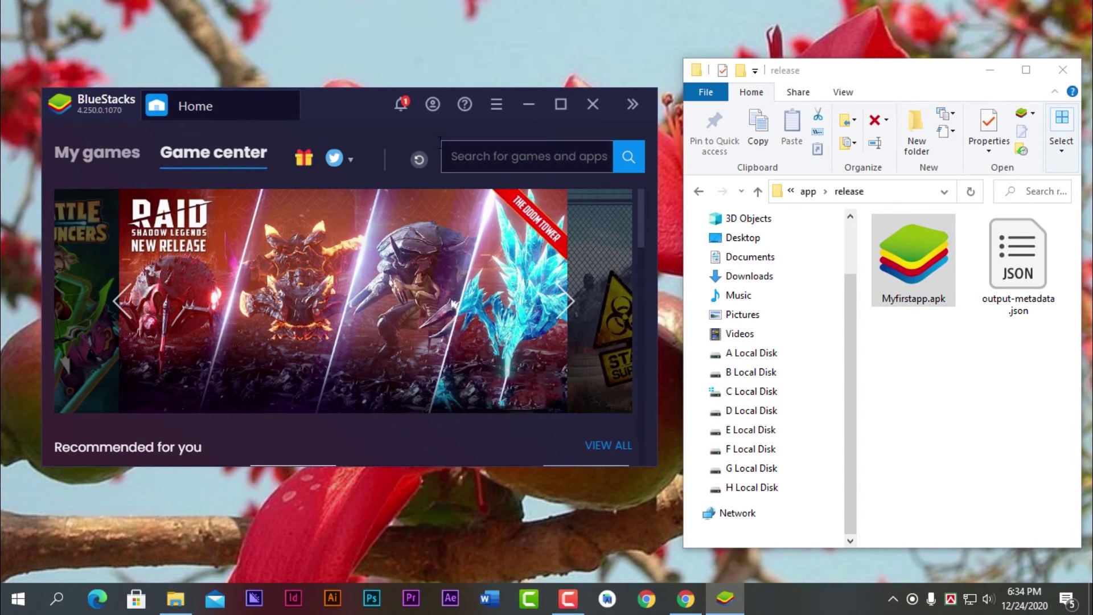
- Launch Myfirstapp from BlueStacks notifications, scroll its Nature & Tech BD posts, then close BlueStacks
left_click(402, 104)
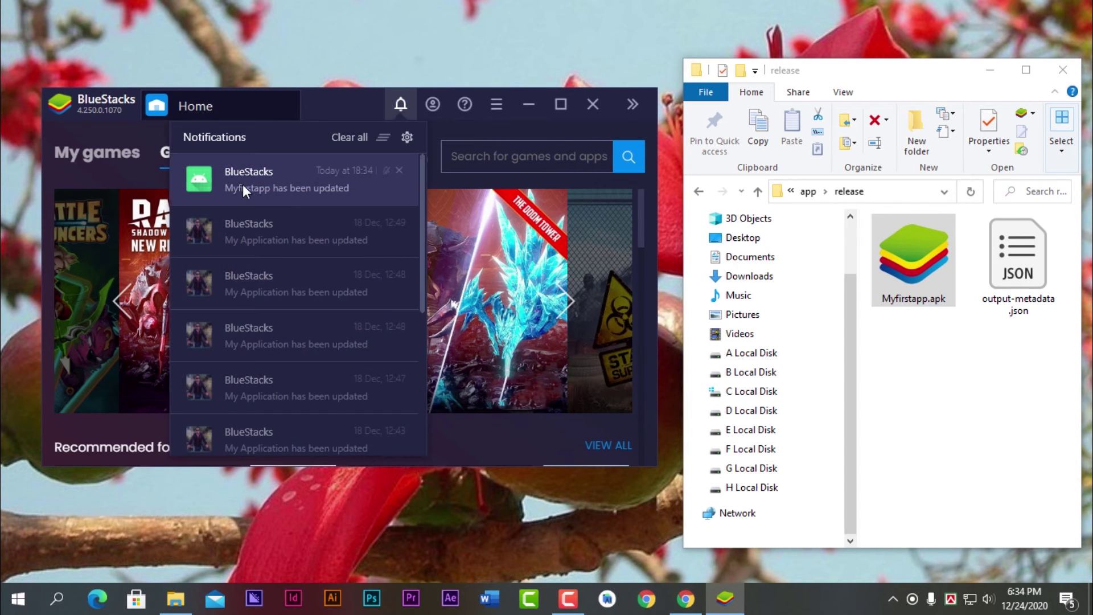
left_click(262, 184)
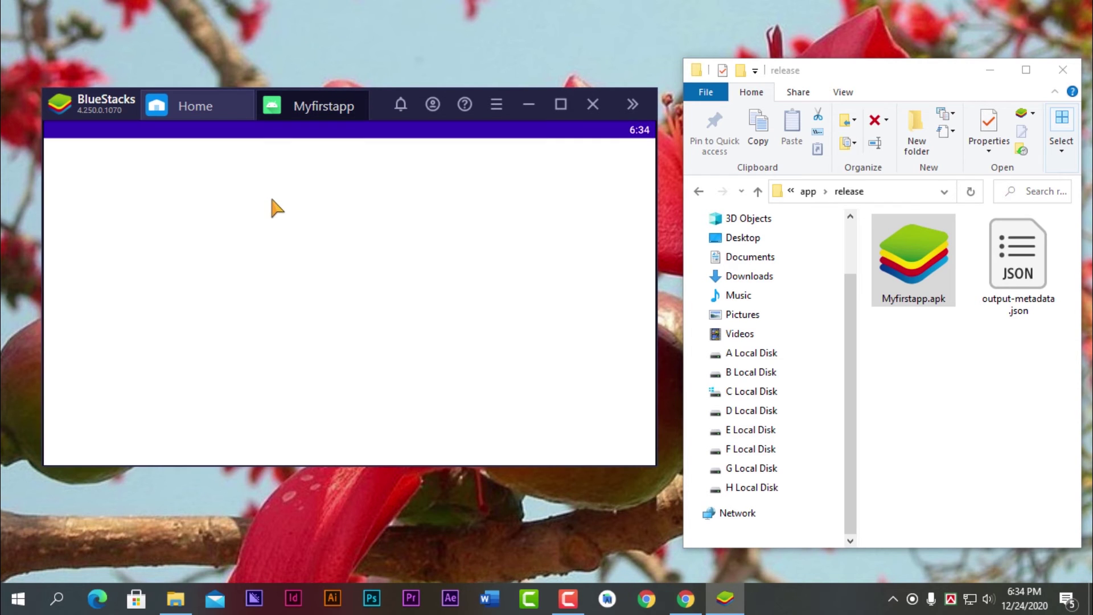
scroll(332, 302, "down", 6)
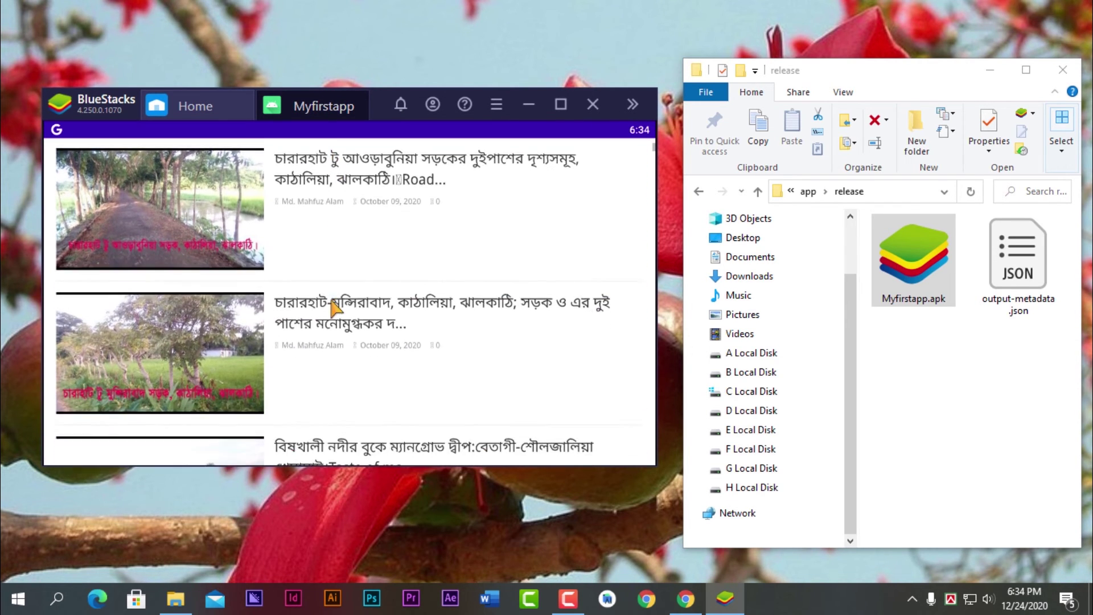
scroll(332, 302, "down", 6)
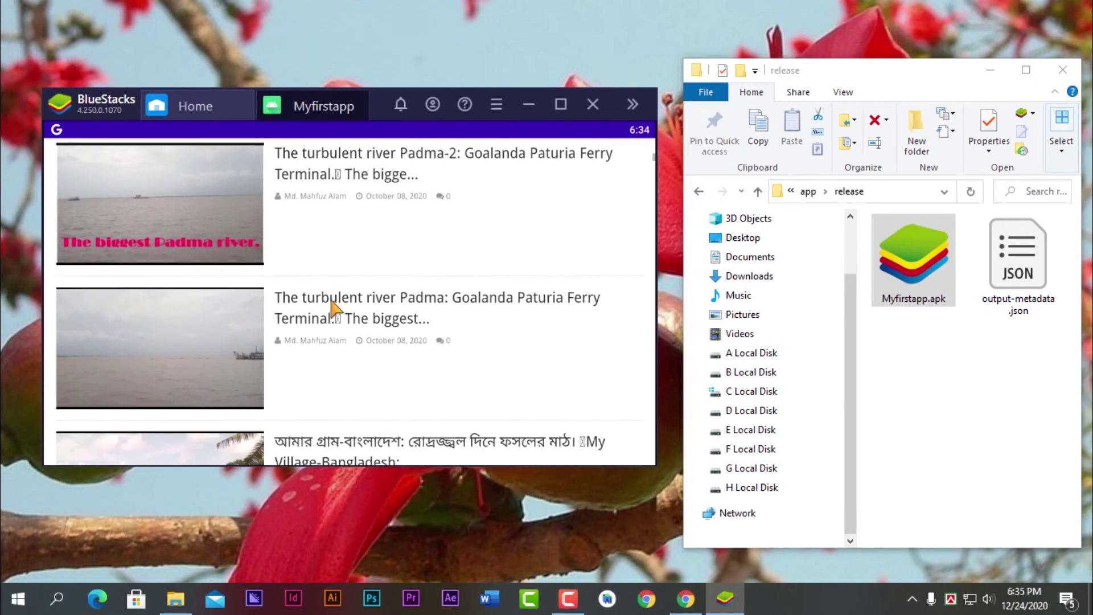
scroll(330, 300, "down", 2)
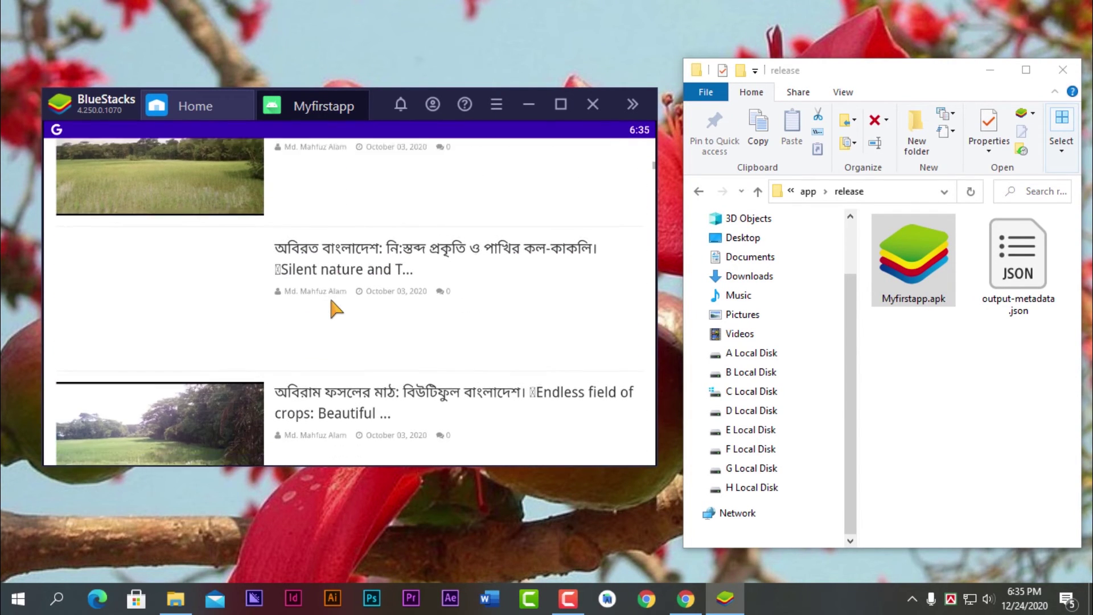
scroll(331, 301, "down", 2)
scroll(331, 301, "up", 2)
scroll(331, 307, "up", 6)
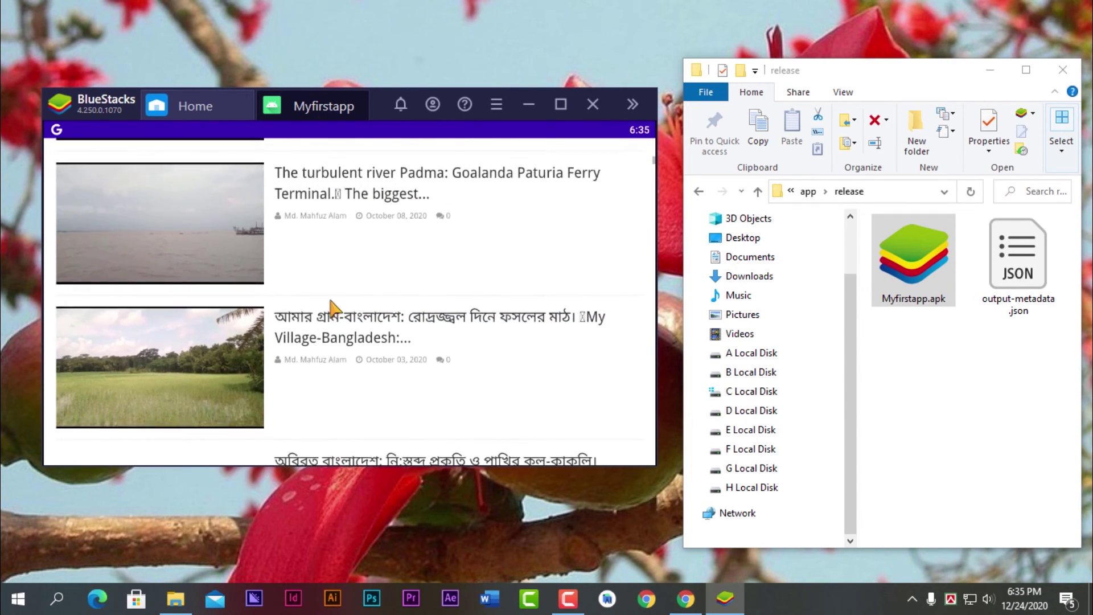
scroll(330, 302, "up", 8)
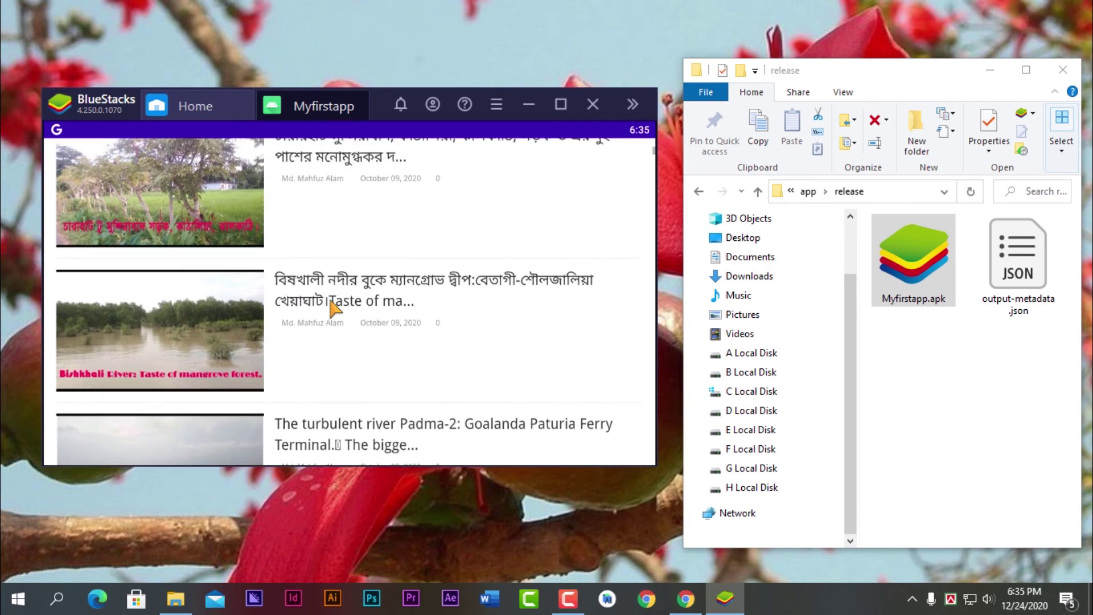
scroll(331, 302, "up", 5)
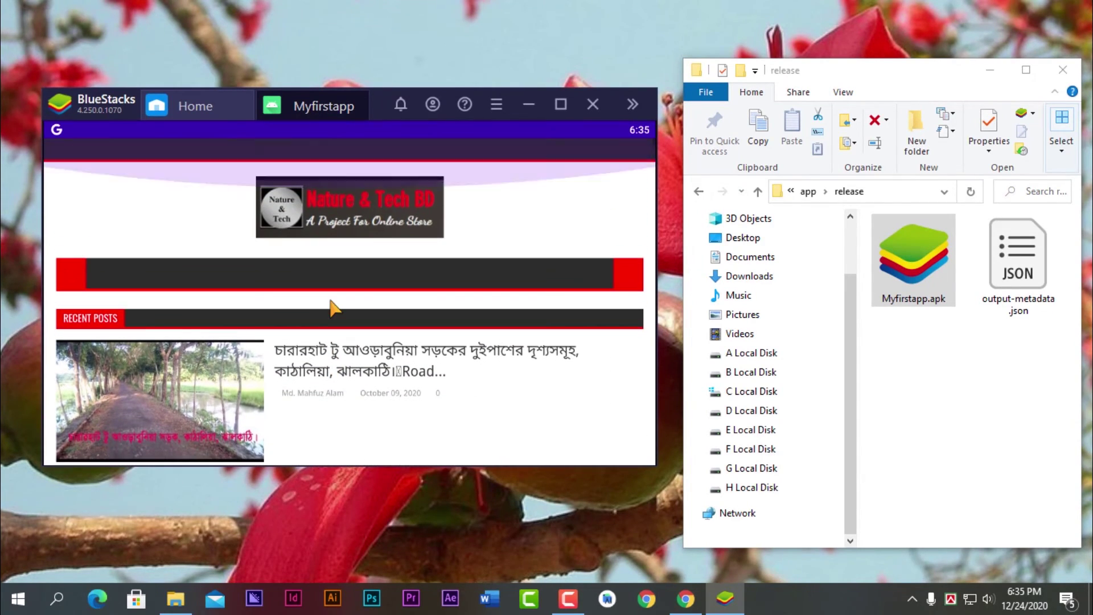
left_click(597, 104)
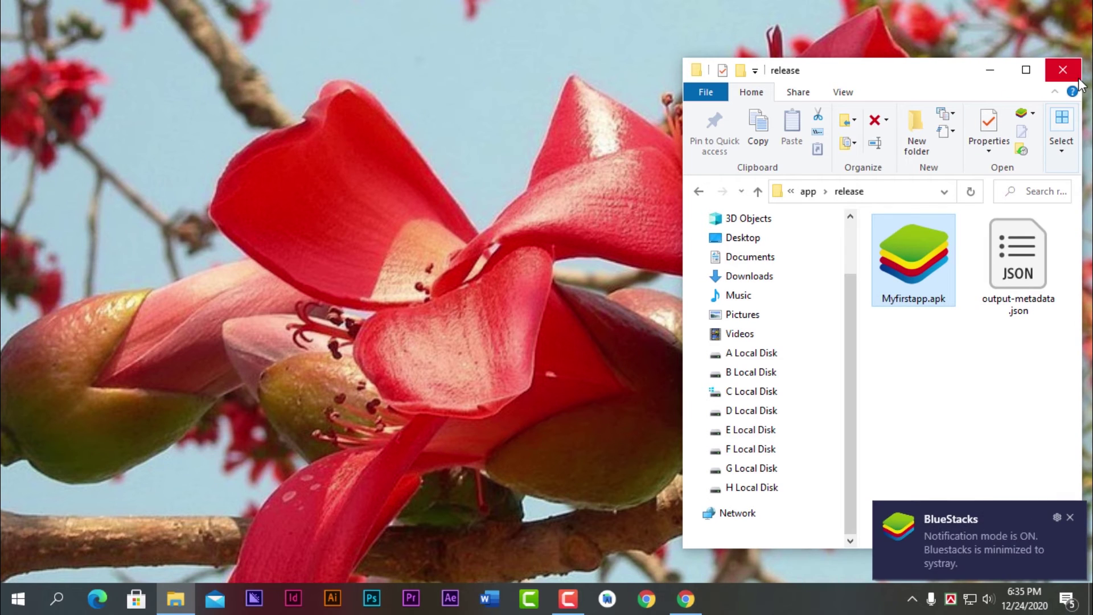
left_click(1069, 518)
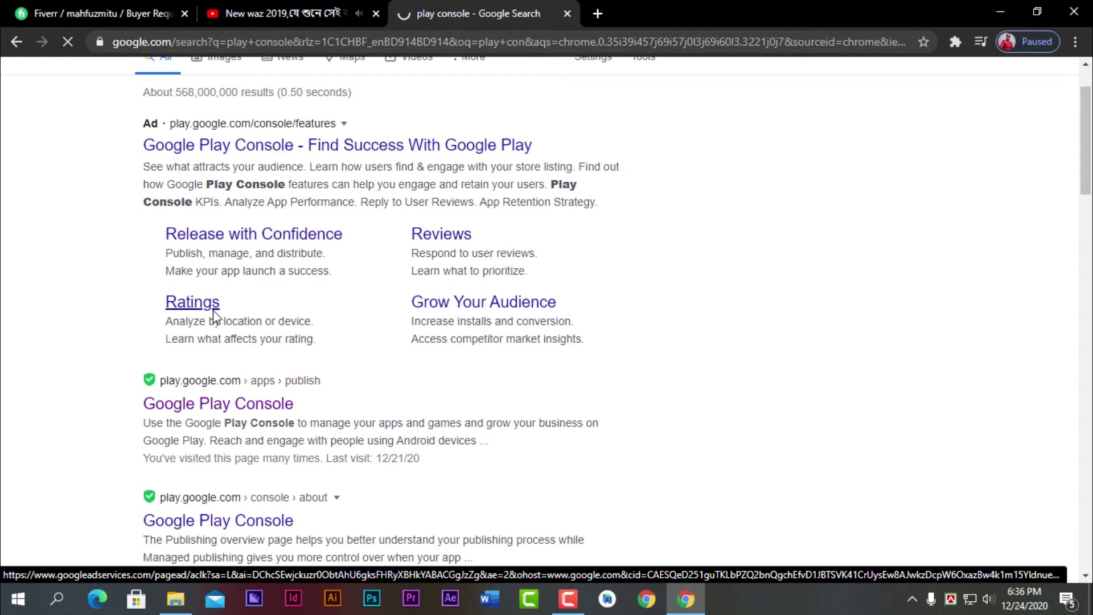
- Go to Google Play Console and start a new app named Myfirstapp
left_click(213, 309)
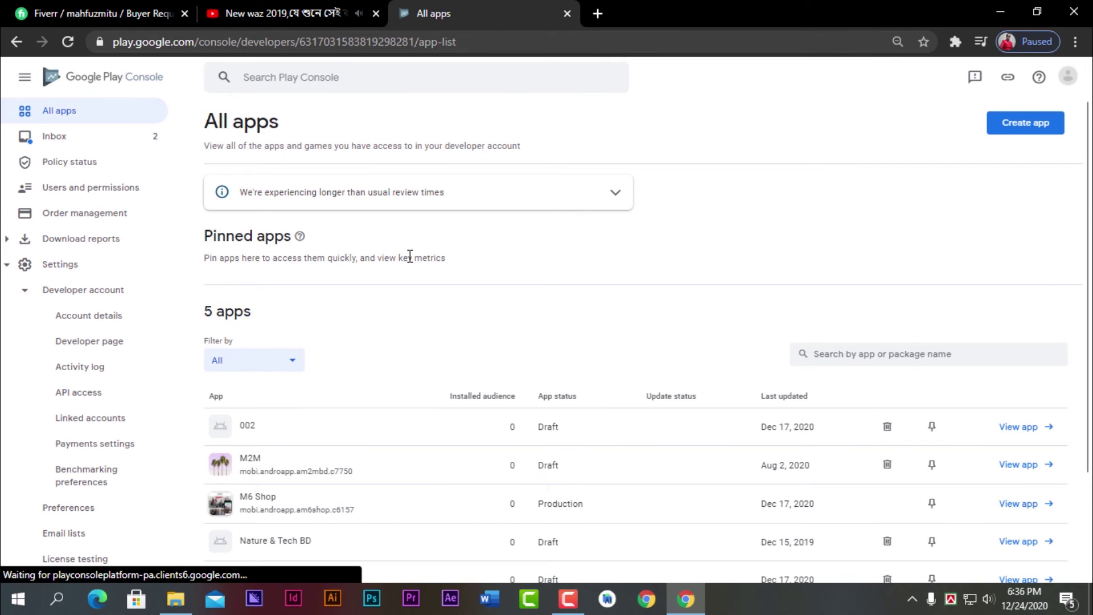
scroll(700, 305, "down", 3)
scroll(627, 305, "up", 3)
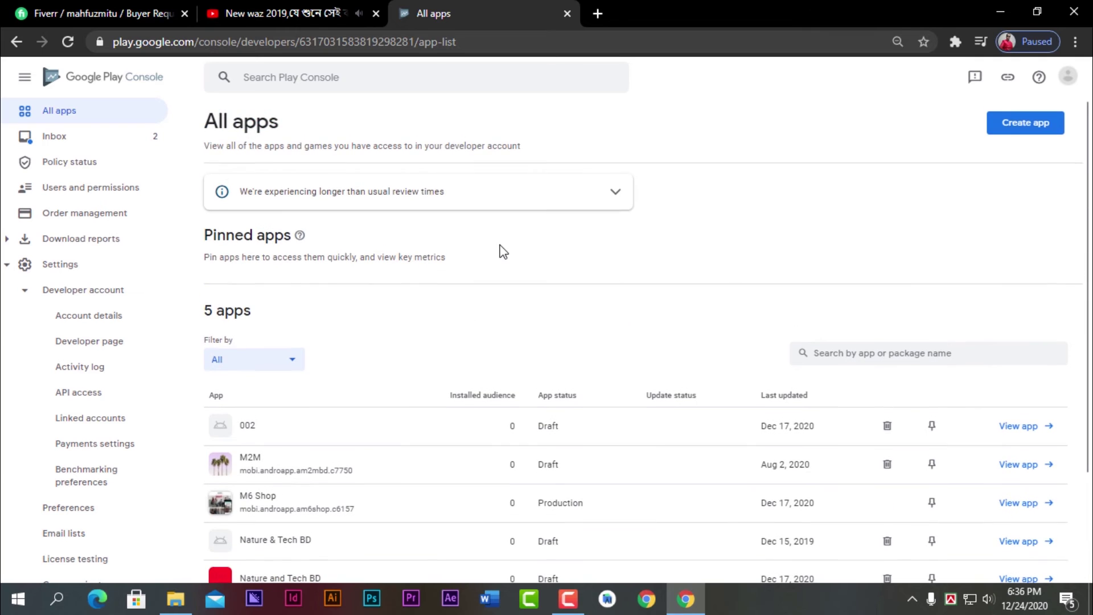
left_click(1029, 135)
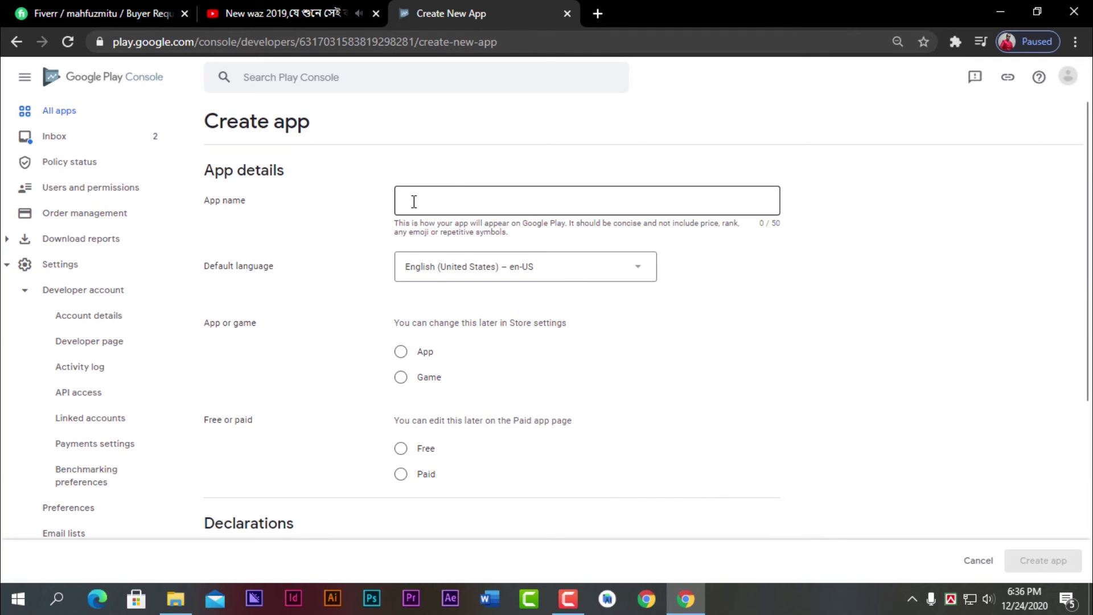
left_click(414, 201)
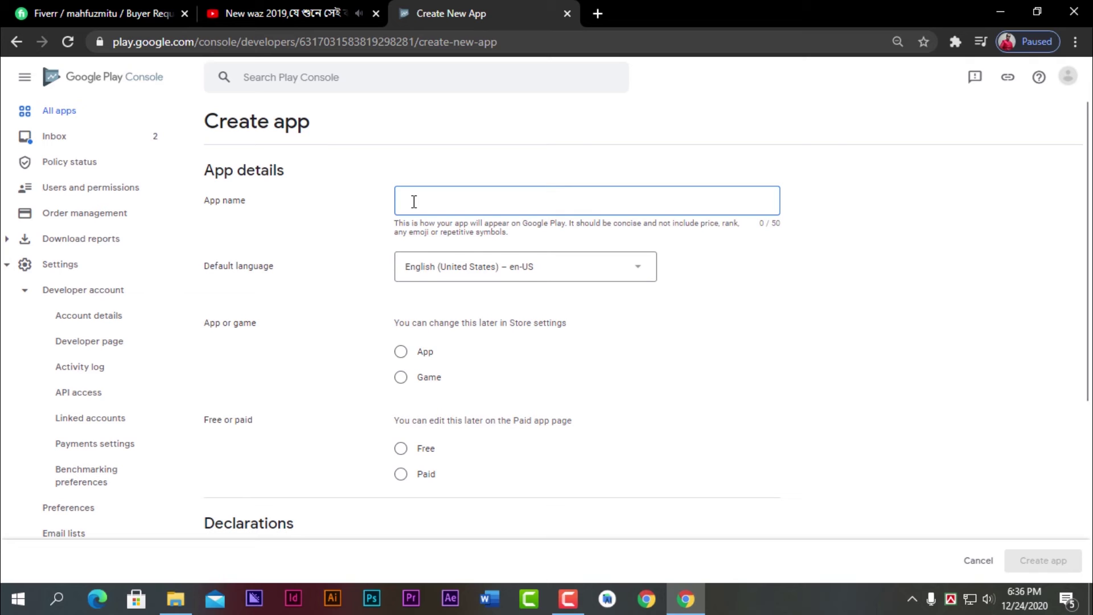
type("Myfirstapp")
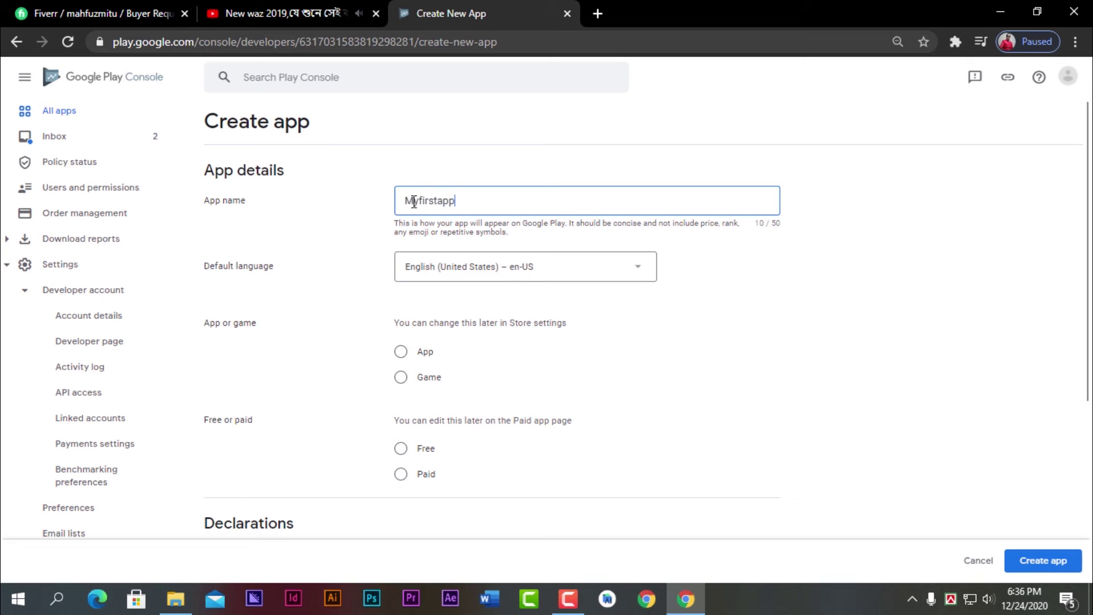
- Make it a free App, accept the Developer Program Policies and US export laws, and create it
left_click(398, 358)
left_click(404, 454)
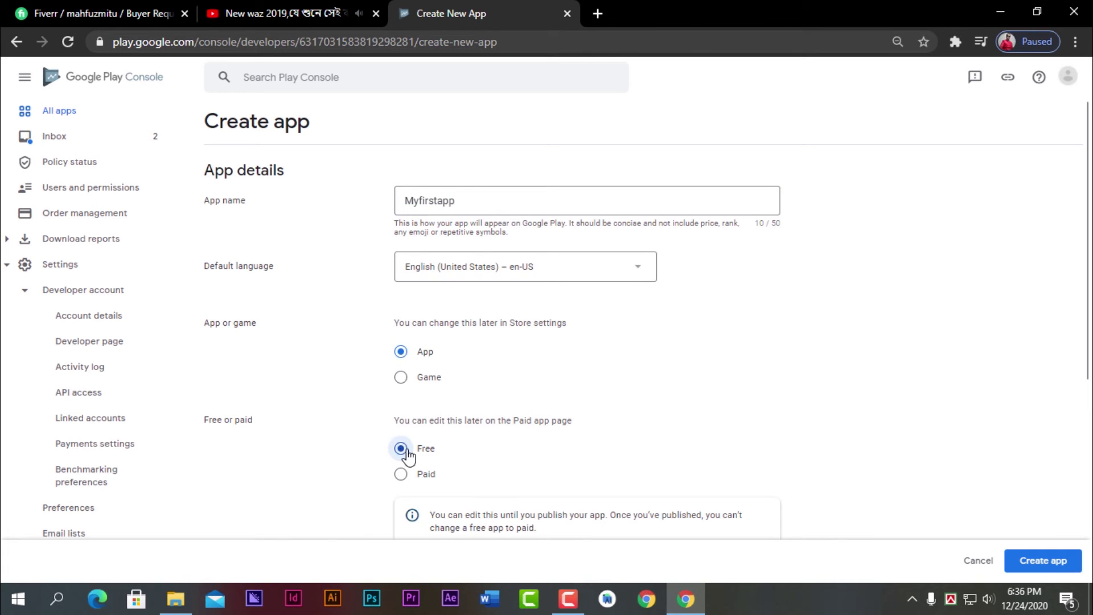
scroll(848, 466, "down", 2)
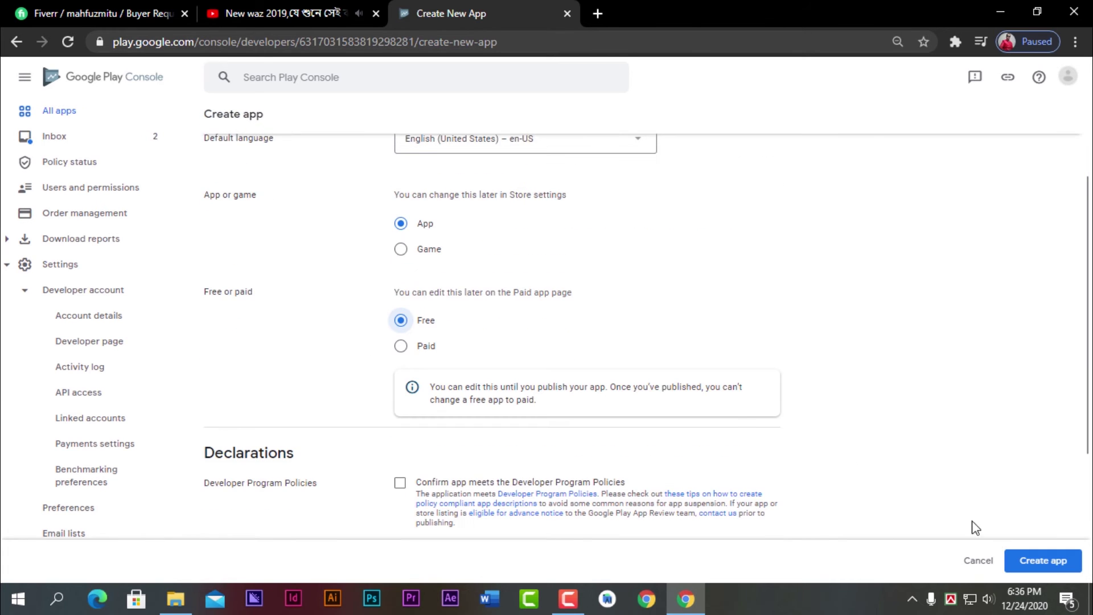
left_click(401, 487)
left_click(1030, 561)
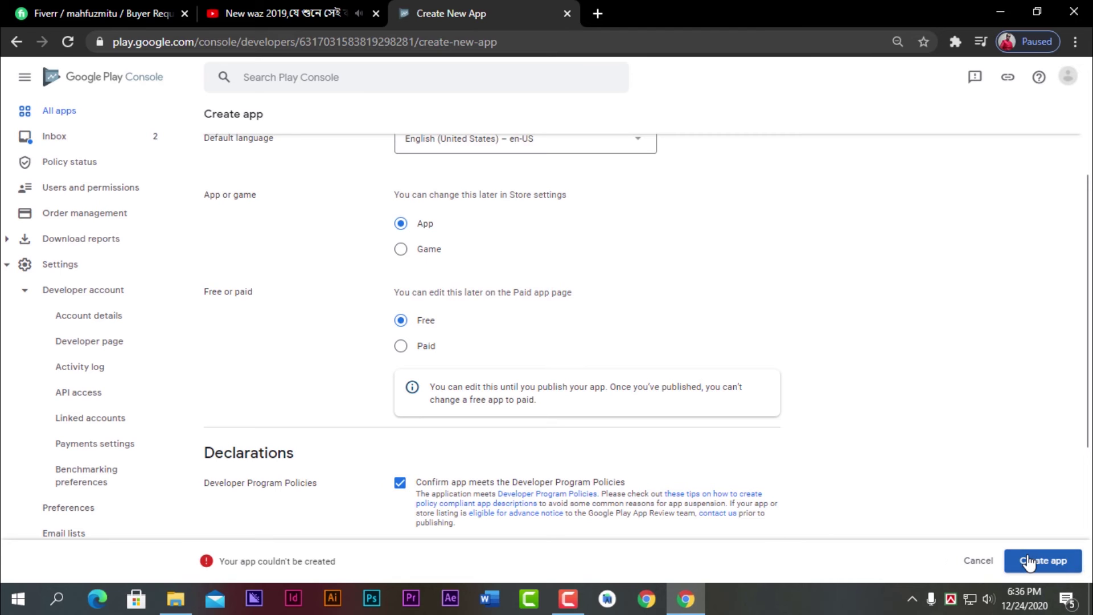
scroll(782, 383, "down", 1)
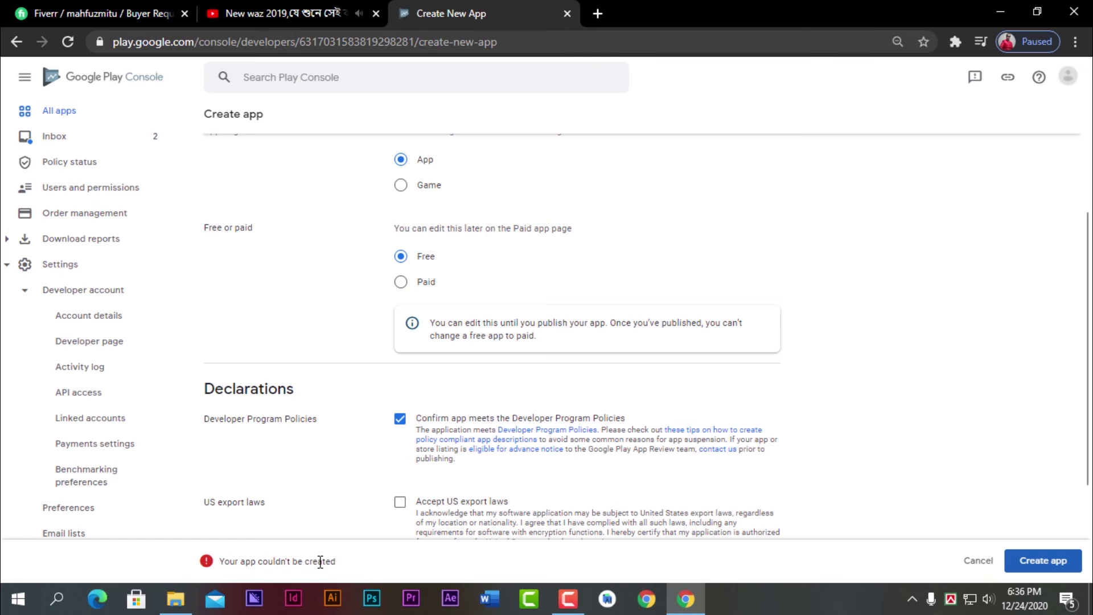
scroll(416, 526, "down", 2)
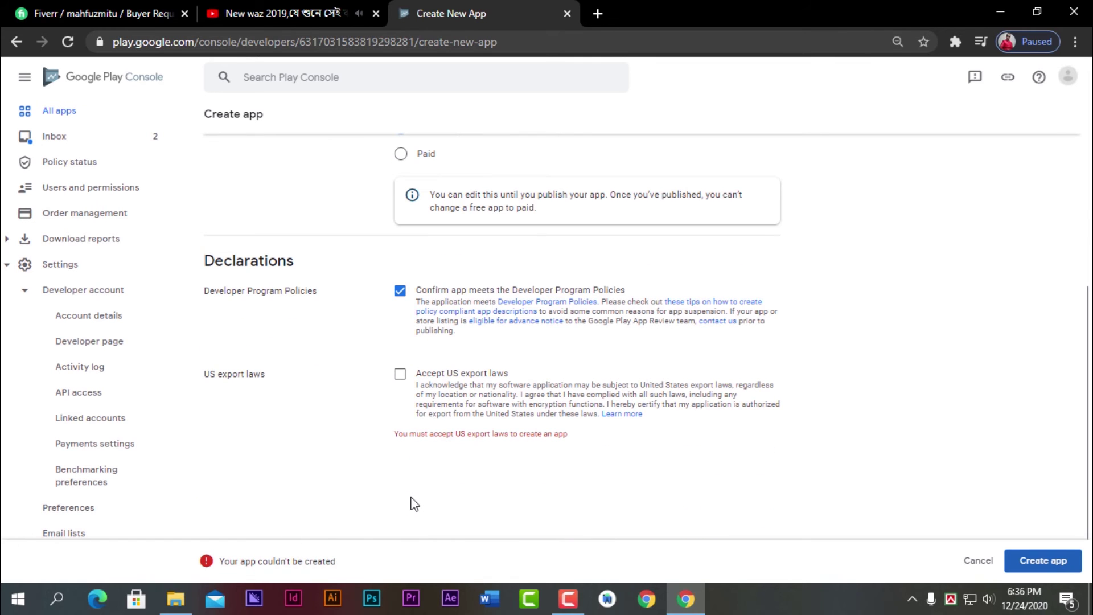
left_click(399, 374)
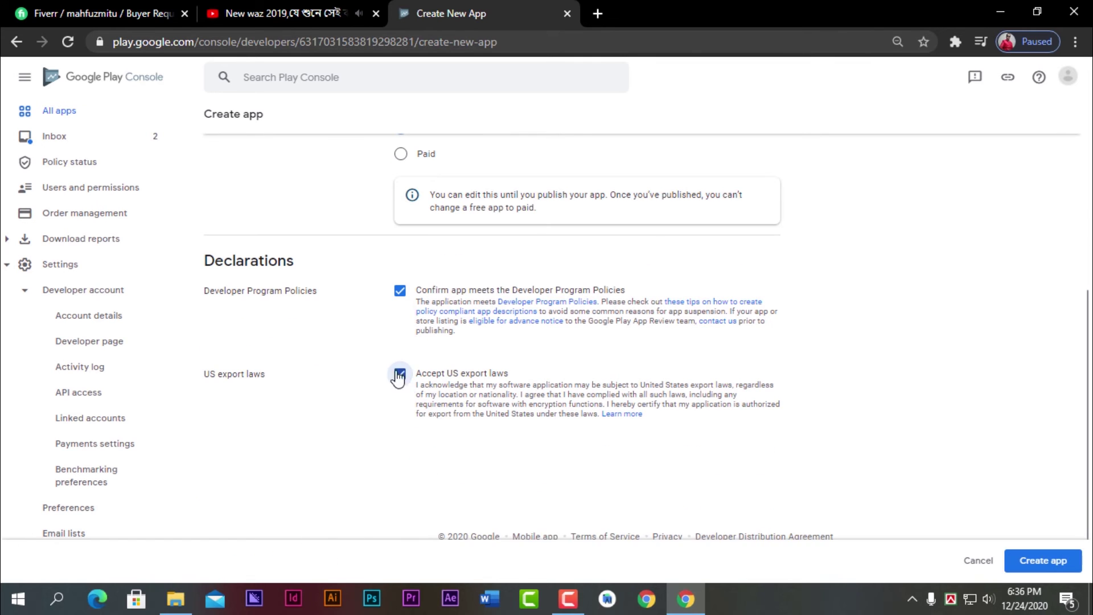
scroll(622, 421, "up", 3)
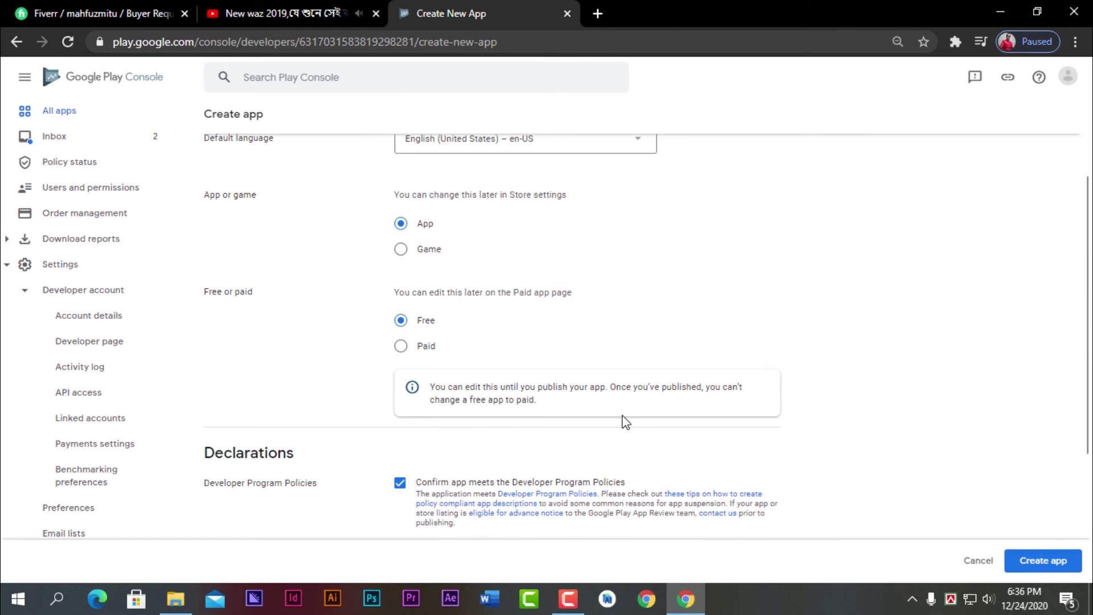
scroll(622, 421, "down", 3)
left_click(1035, 561)
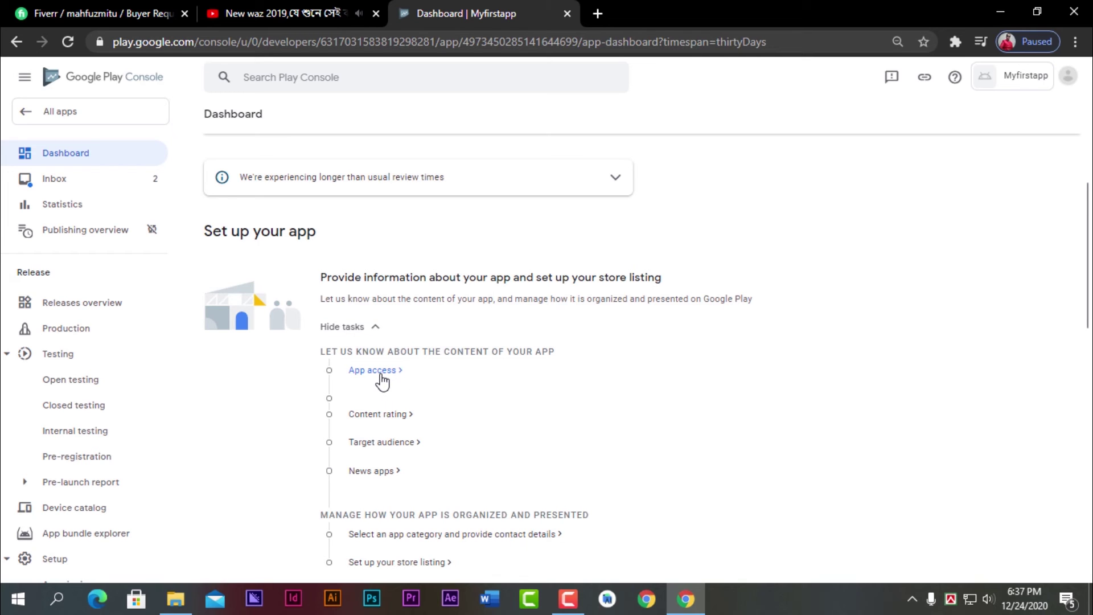
- Answer App access with 'All functionality is available without special access', save, and return to Dashboard
left_click(380, 376)
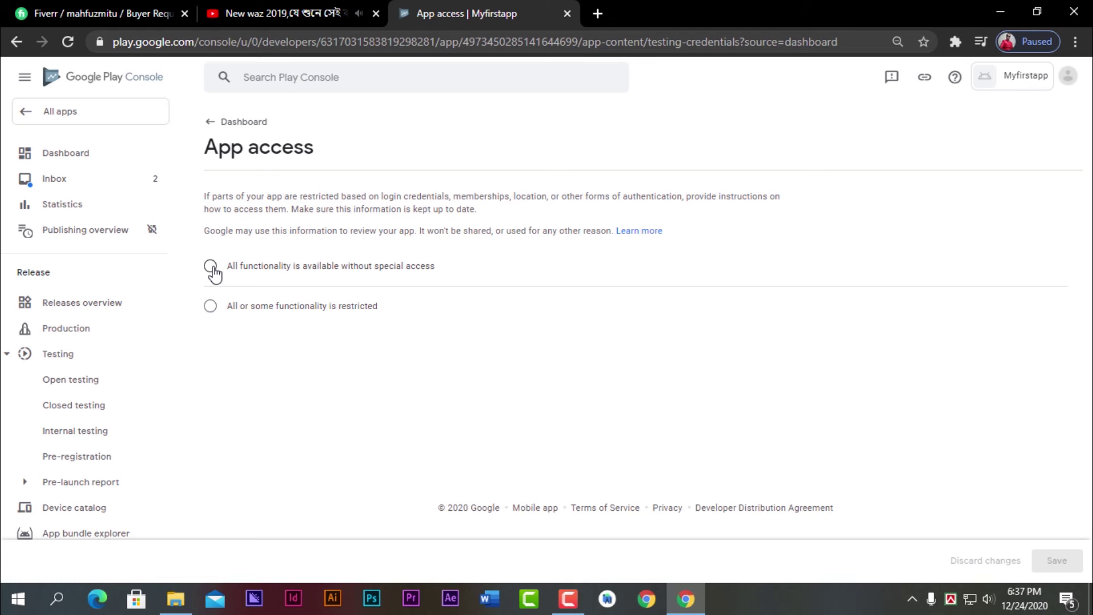
left_click(210, 265)
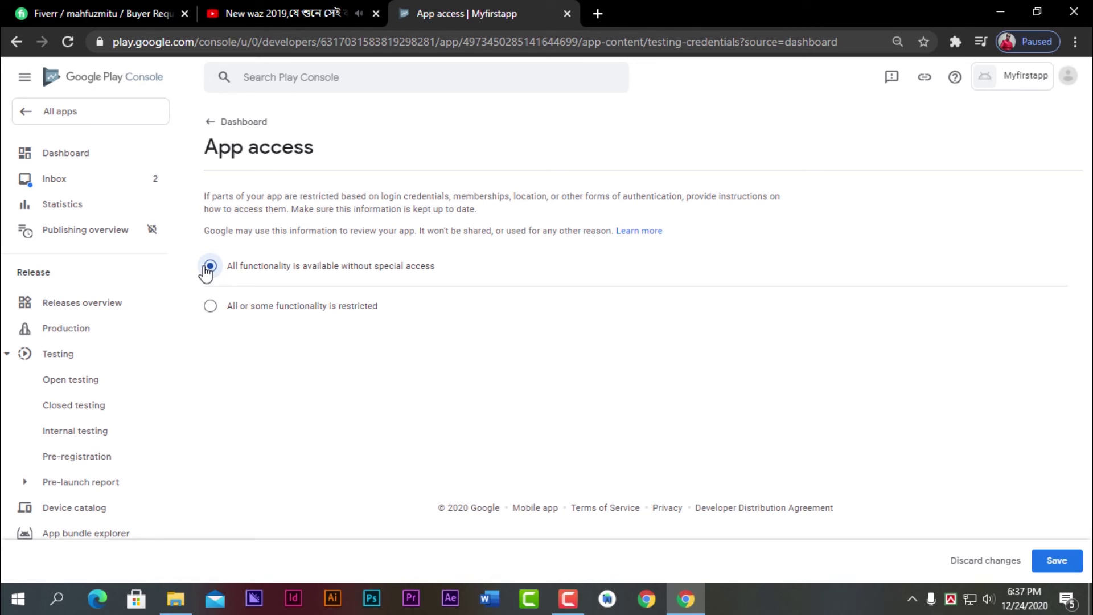
left_click(1040, 569)
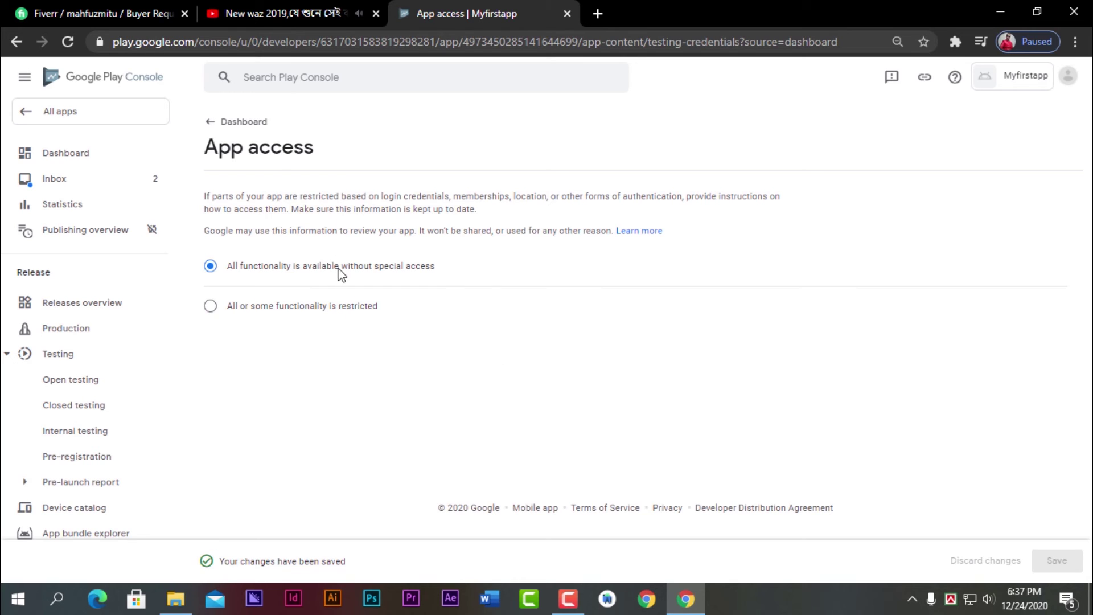
left_click(215, 121)
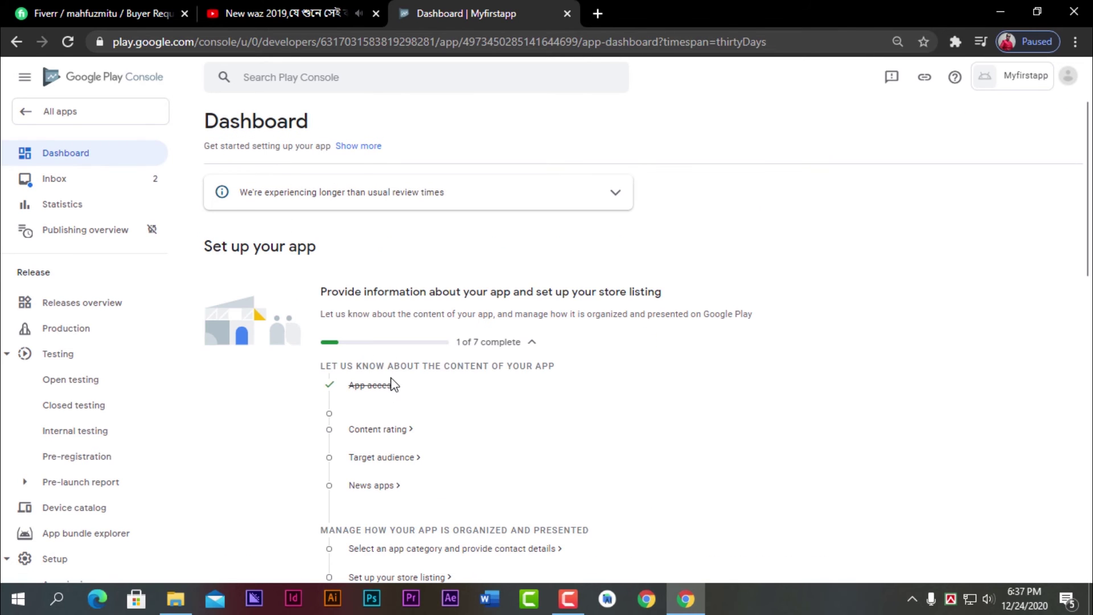
- Begin the Content rating questionnaire, enter the contact e-mail address, and pick Reference, News, or Educational
left_click(401, 431)
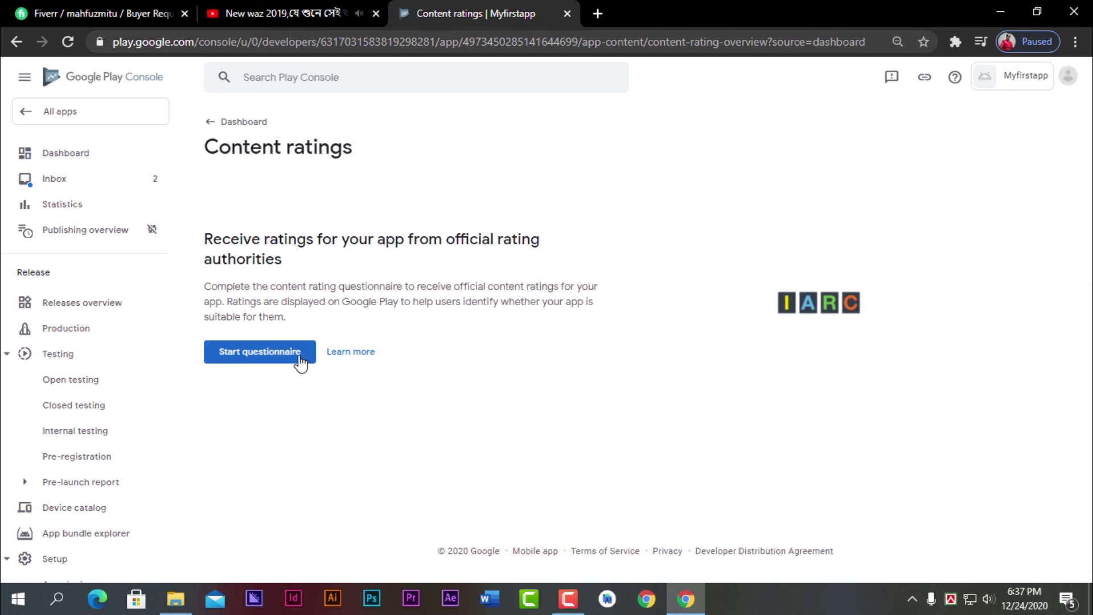
left_click(299, 357)
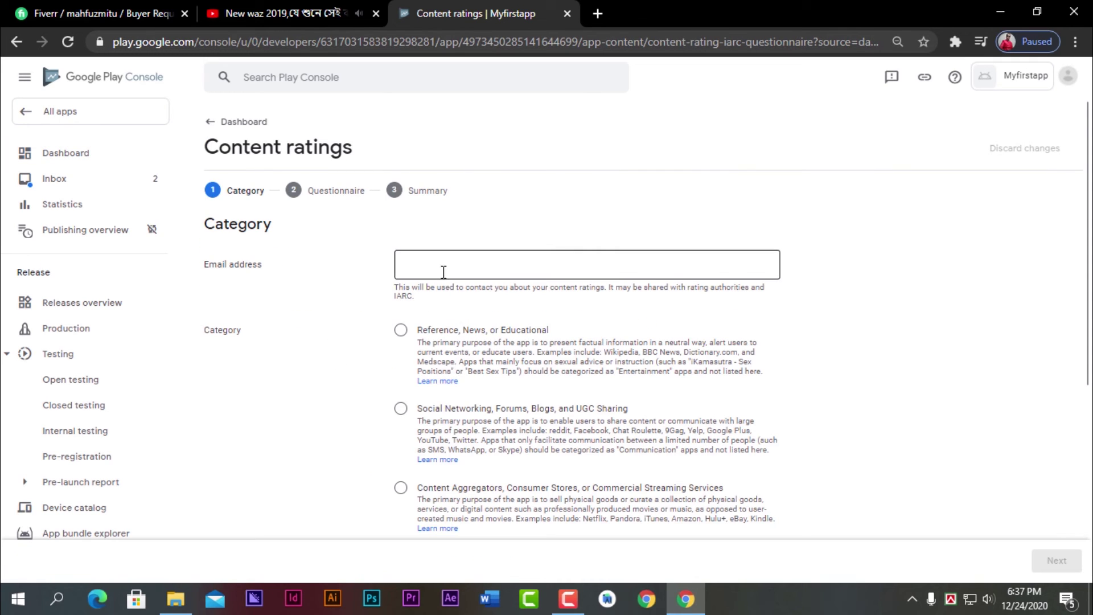
left_click(442, 269)
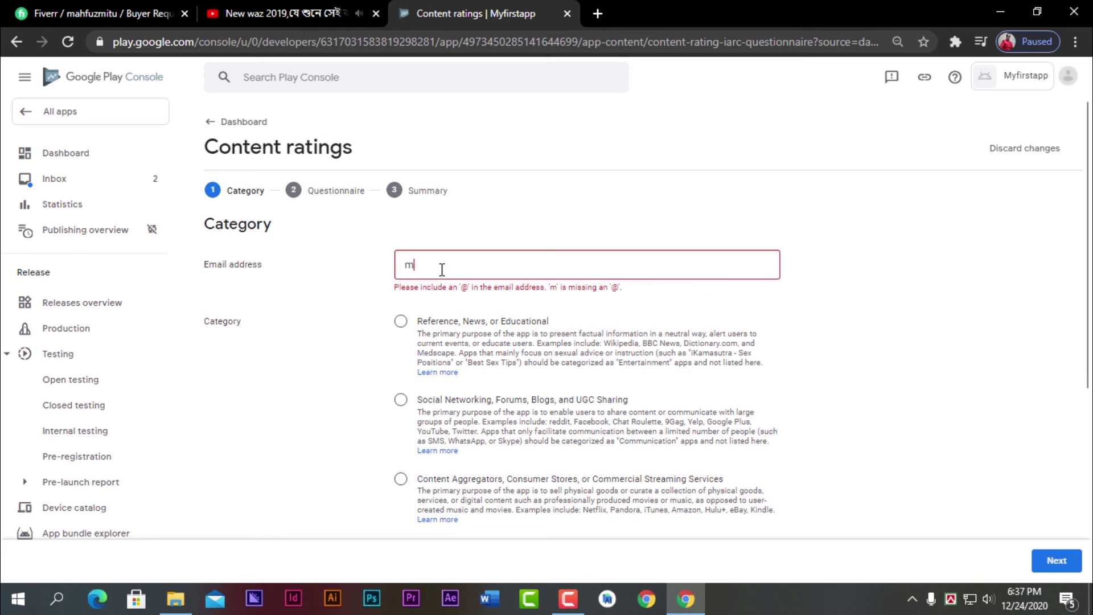
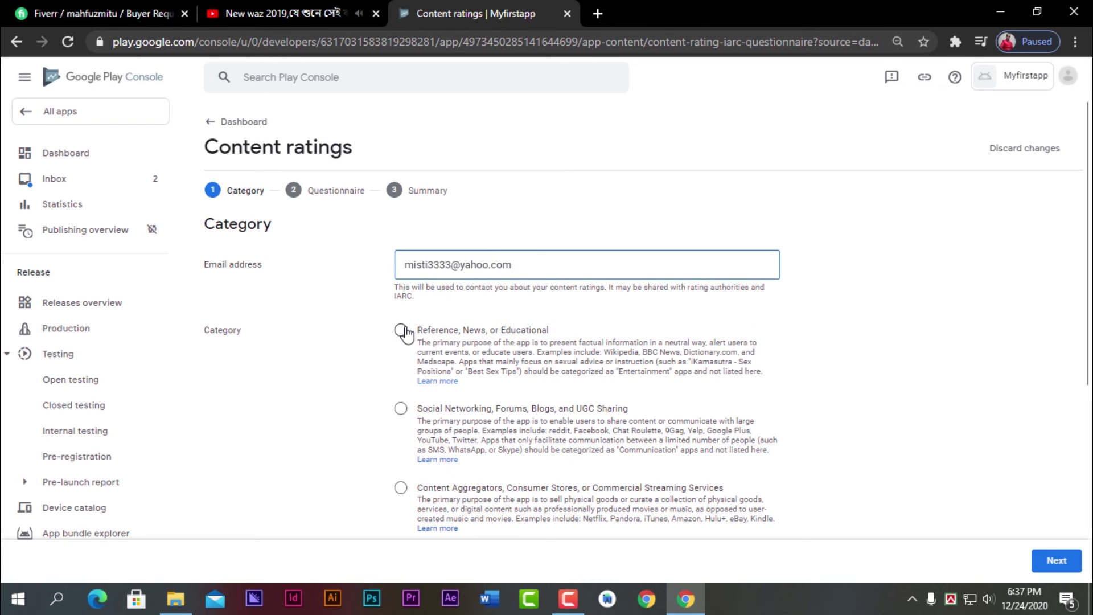
scroll(520, 416, "down", 5)
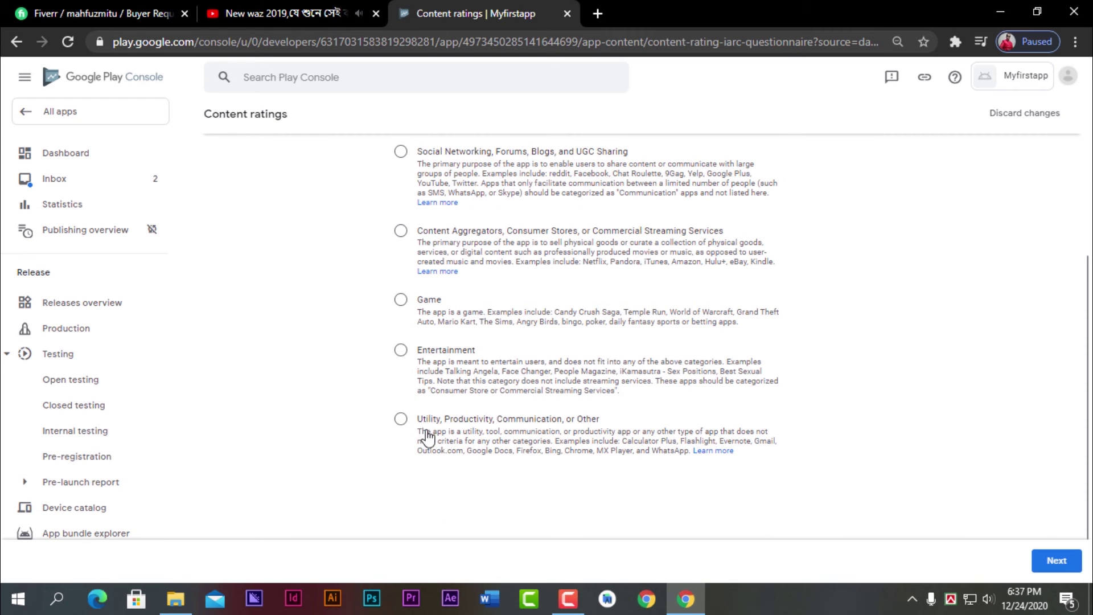
scroll(419, 430, "up", 3)
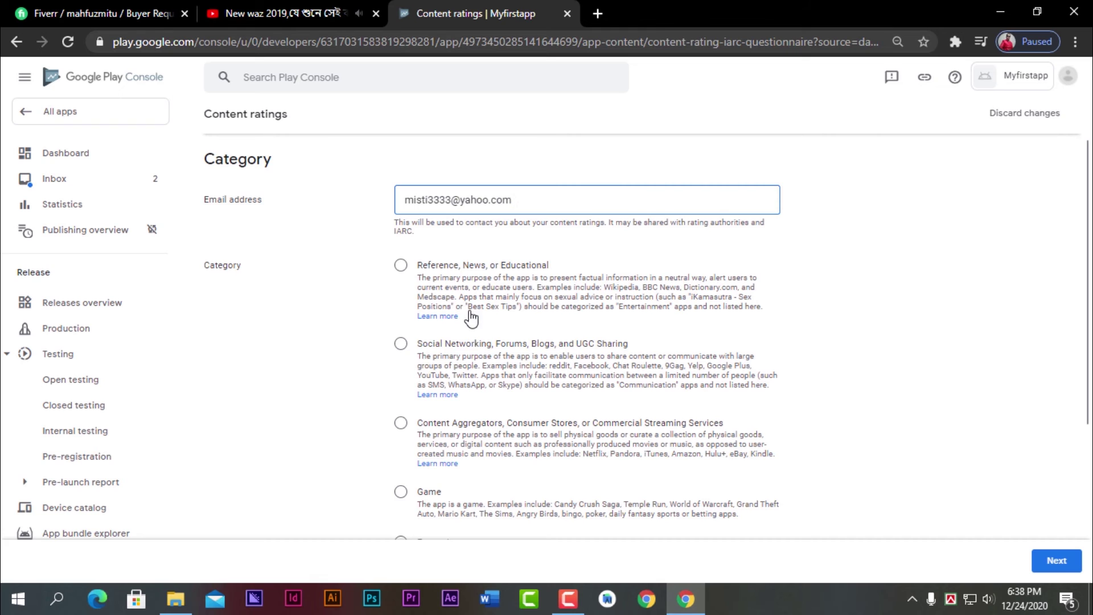
left_click(401, 267)
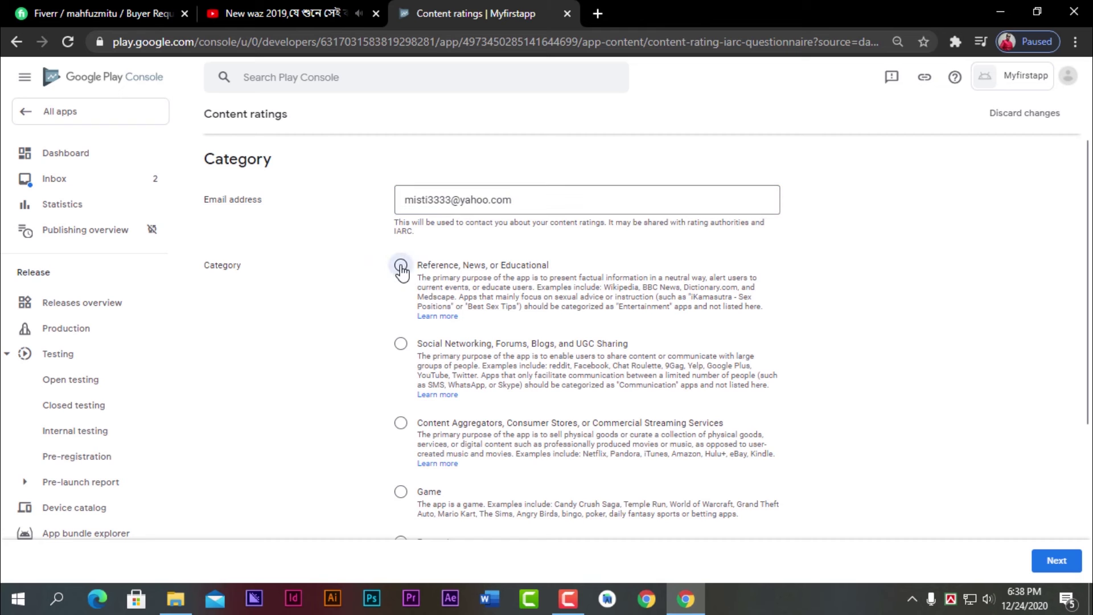
scroll(683, 450, "down", 5)
left_click(1050, 561)
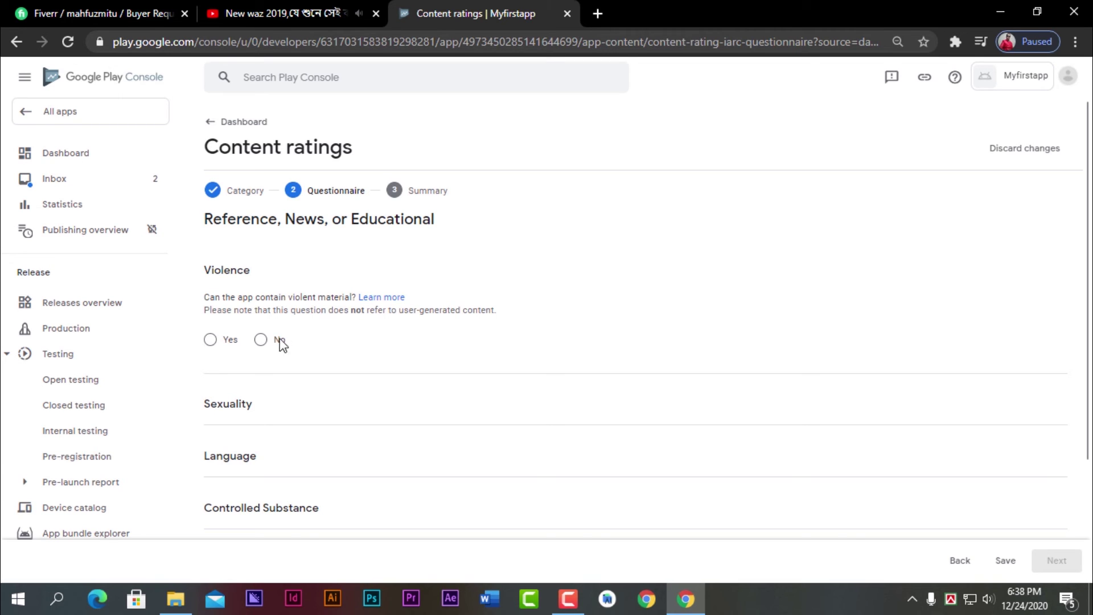
- Answer No to violence, sexual content, language, drugs, user content, location sharing and digital purchases
left_click(260, 340)
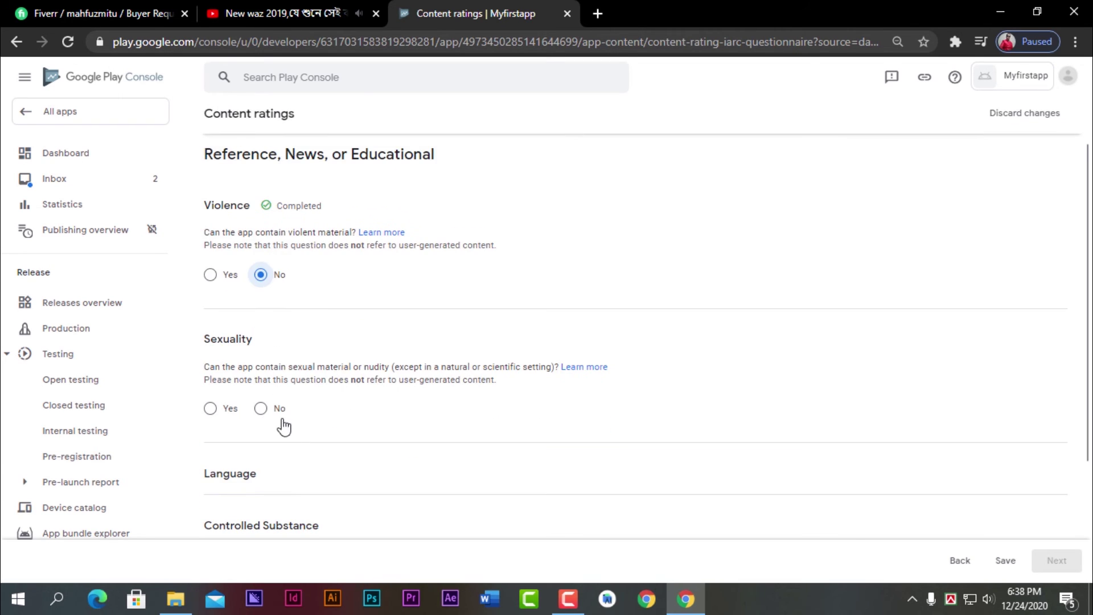
left_click(263, 410)
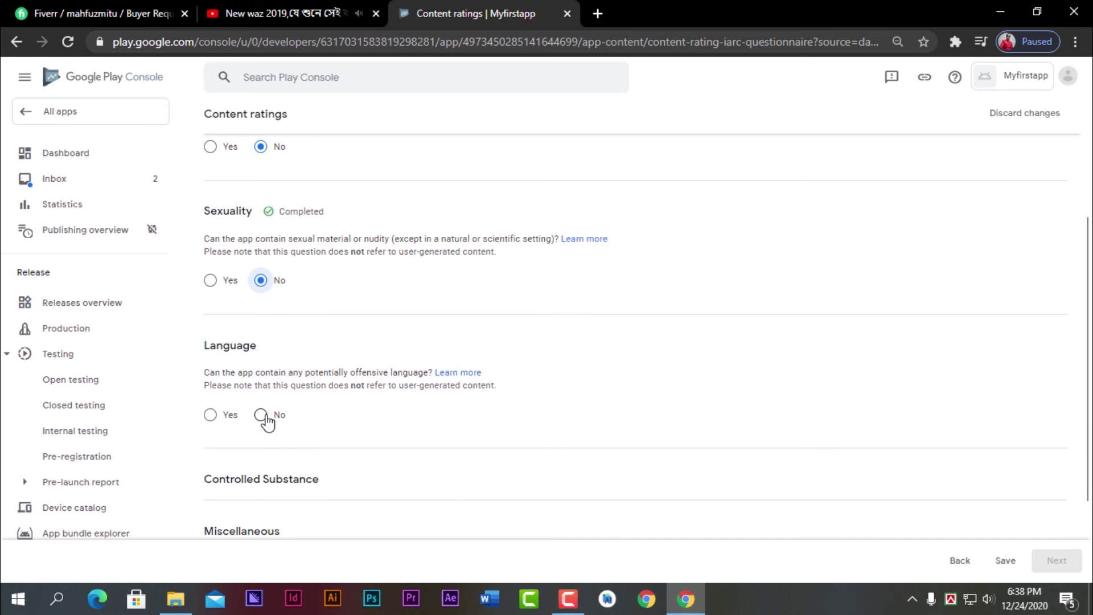
left_click(265, 417)
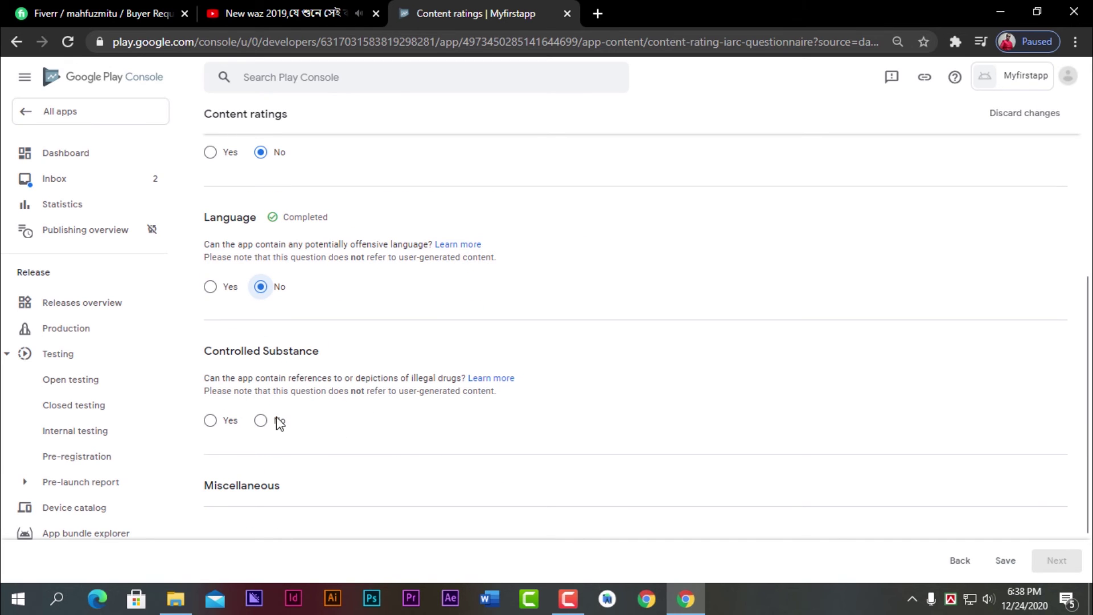
left_click(261, 420)
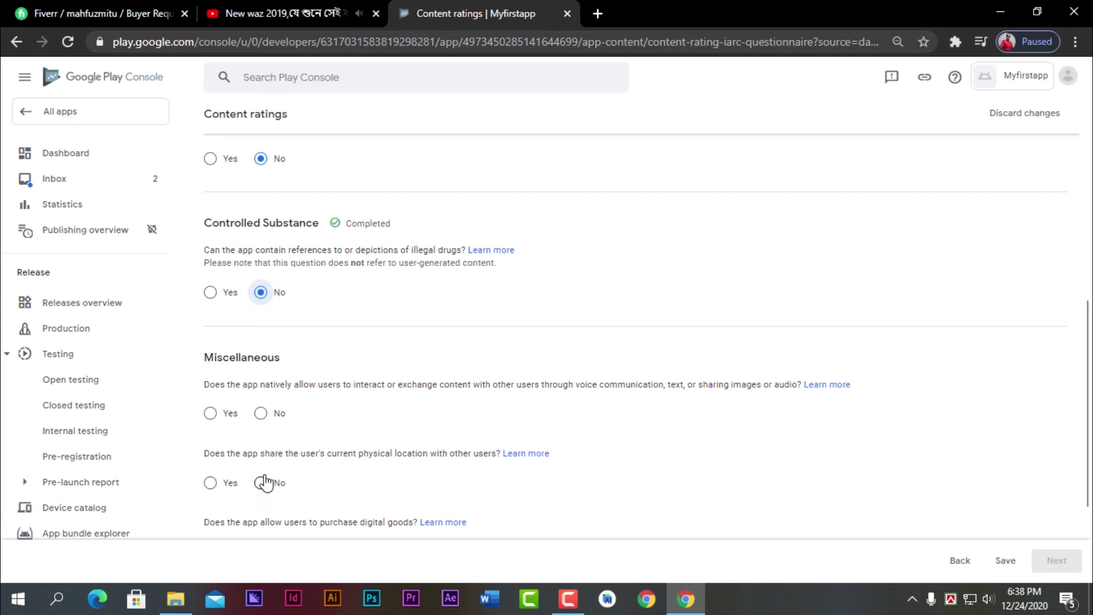
left_click(264, 415)
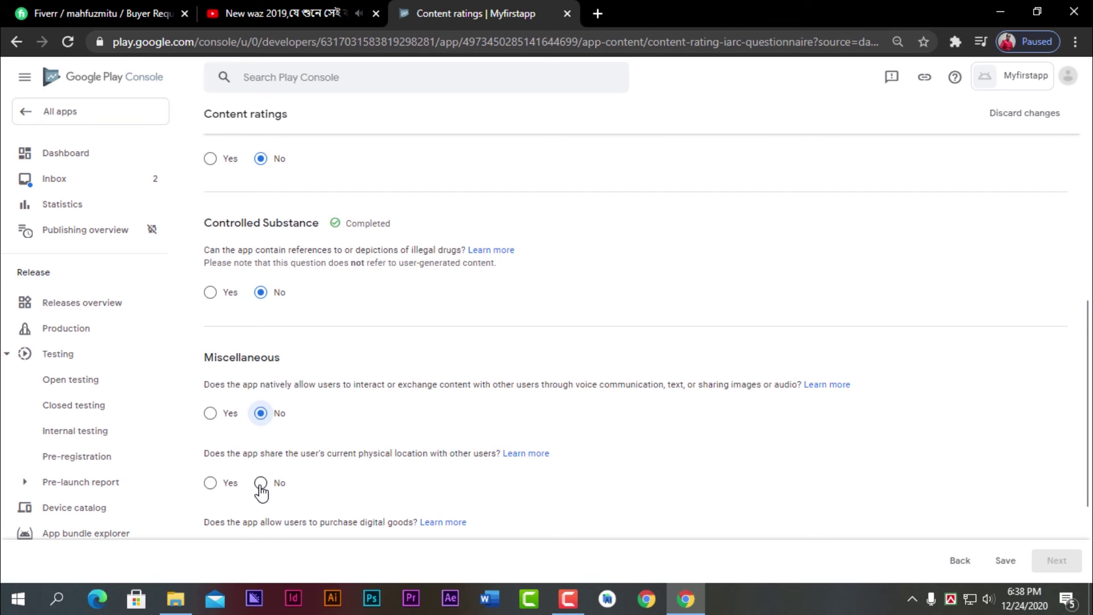
left_click(261, 484)
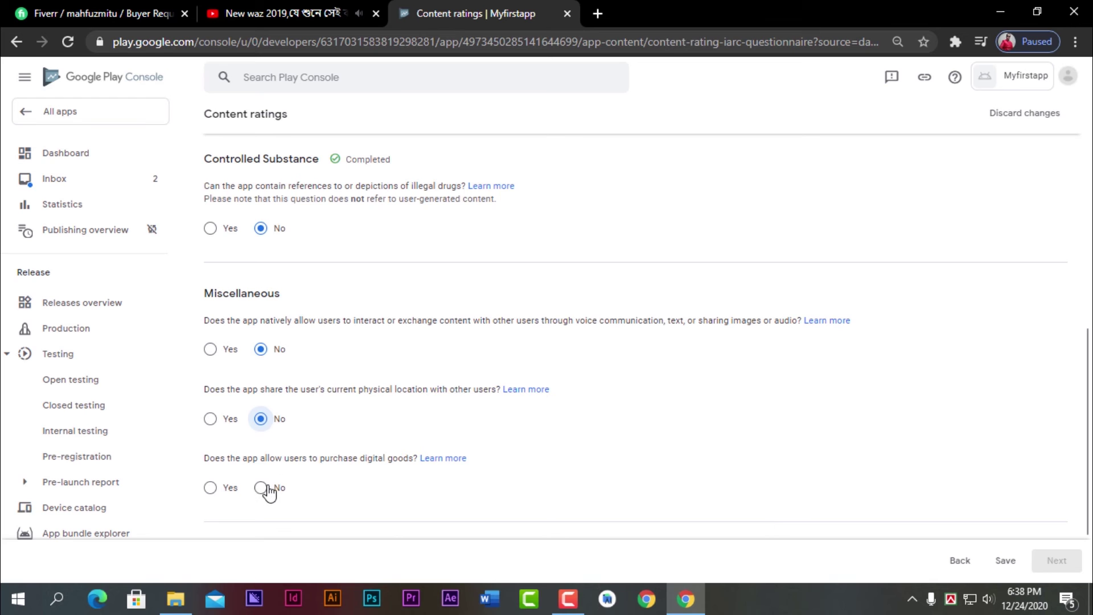
left_click(263, 488)
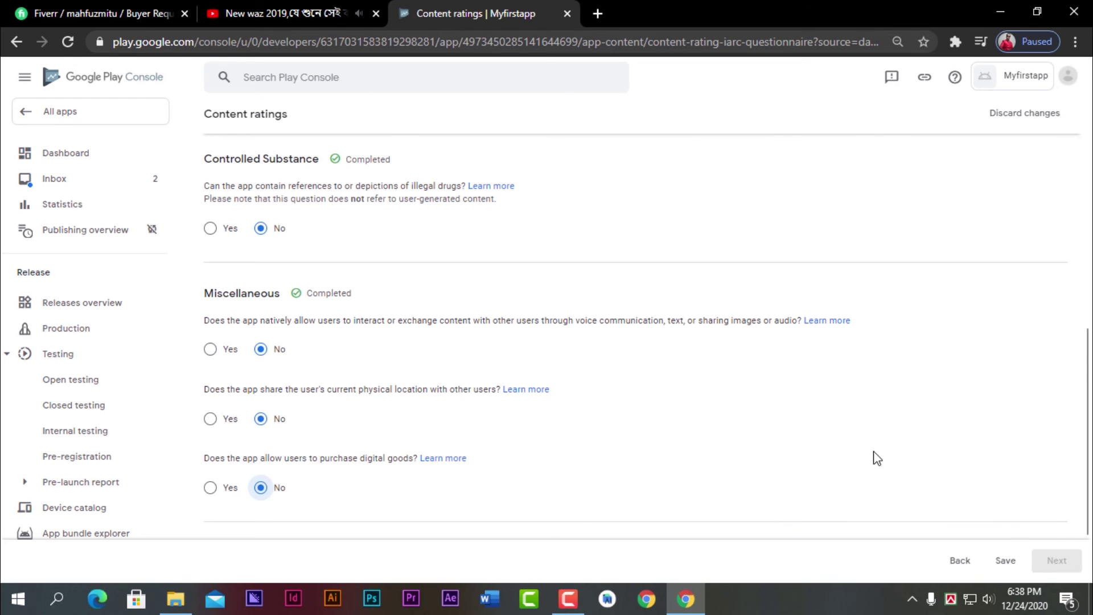
- Save the questionnaire answers and continue to the calculated ratings summary
scroll(853, 458, "down", 2)
left_click(1004, 562)
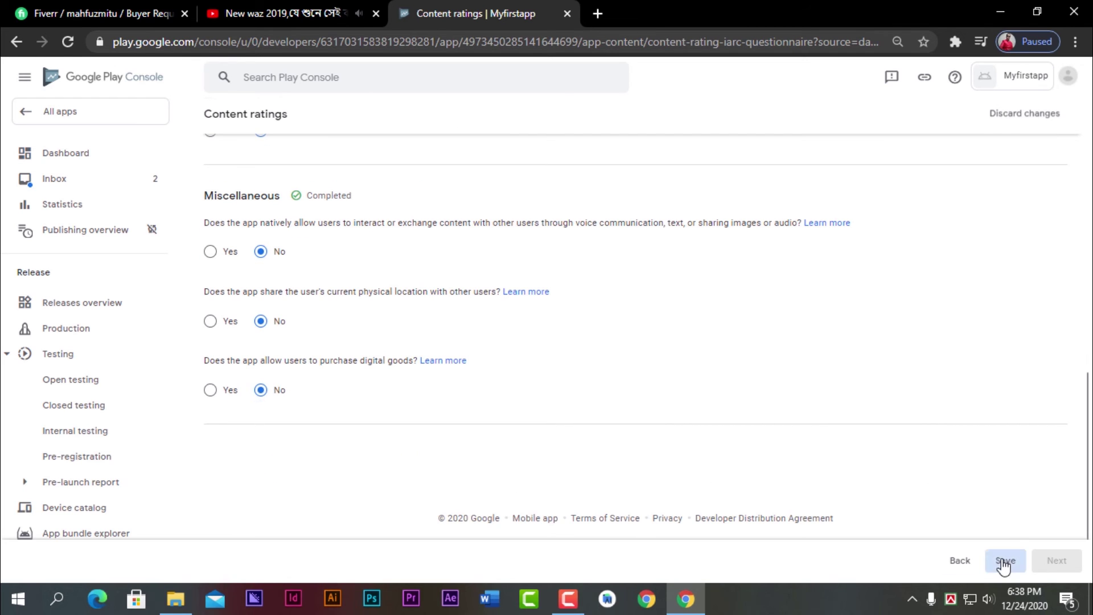
scroll(639, 374, "up", 8)
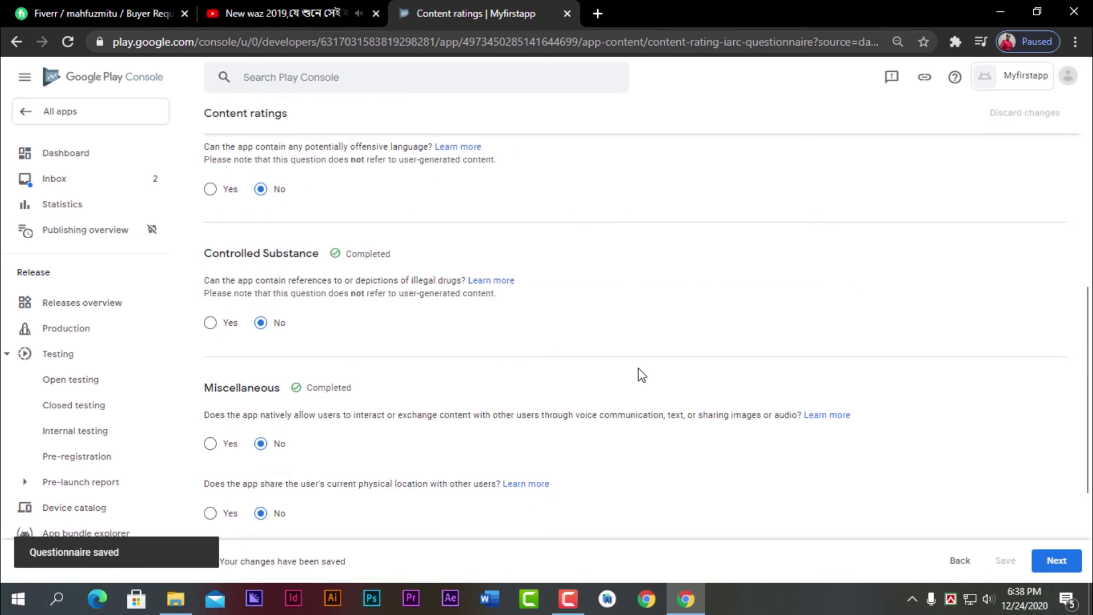
scroll(637, 385, "down", 6)
left_click(1056, 560)
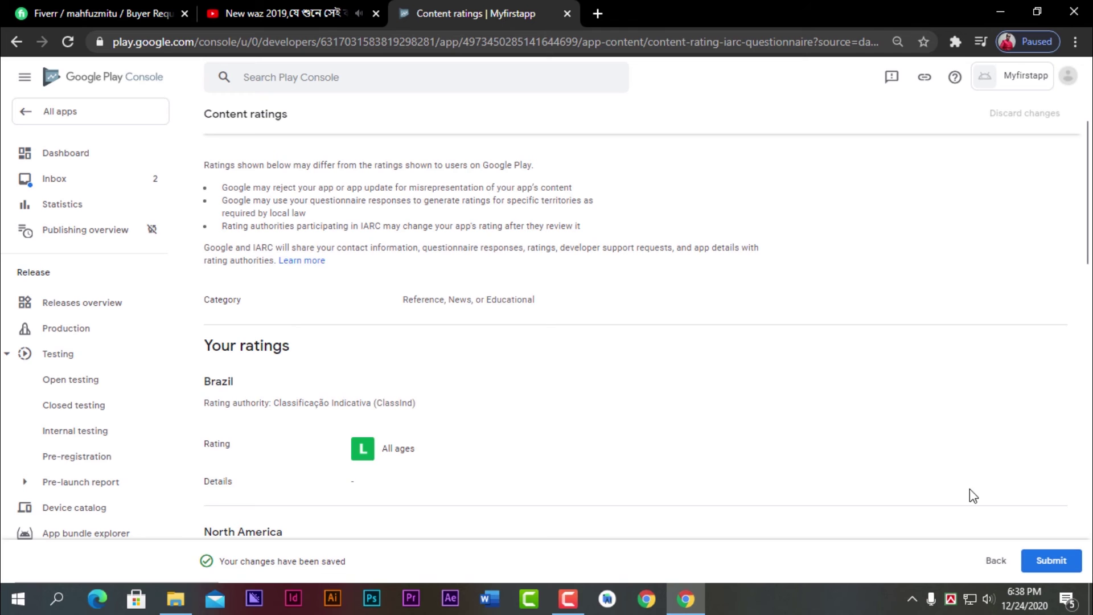
- Review the submitted ratings summary, then return to the Dashboard showing 2 of 7 tasks complete
scroll(664, 402, "down", 7)
scroll(666, 404, "down", 10)
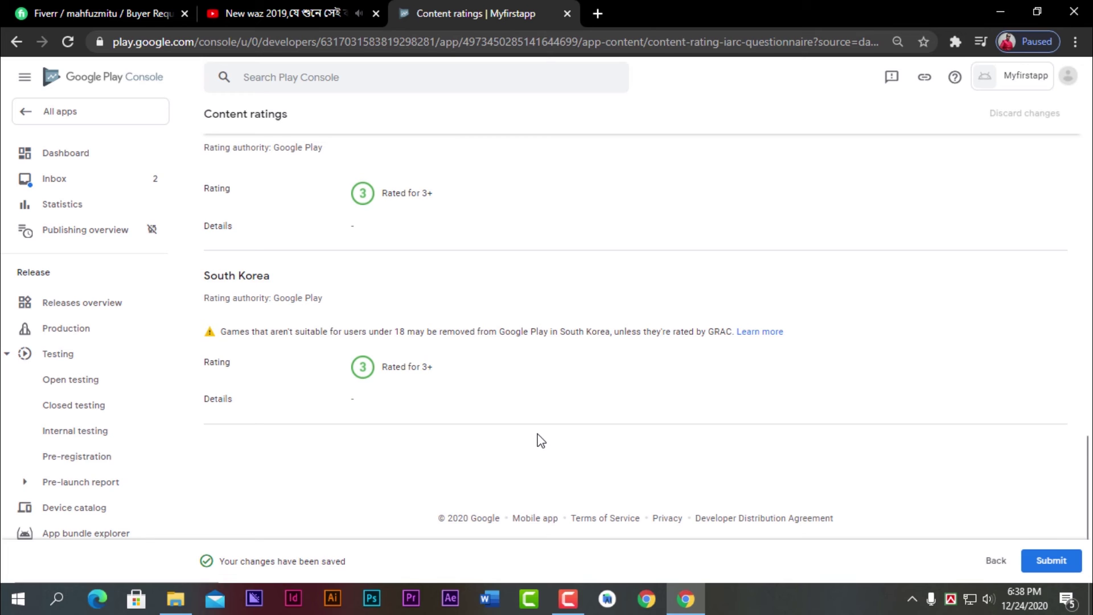
scroll(541, 441, "up", 7)
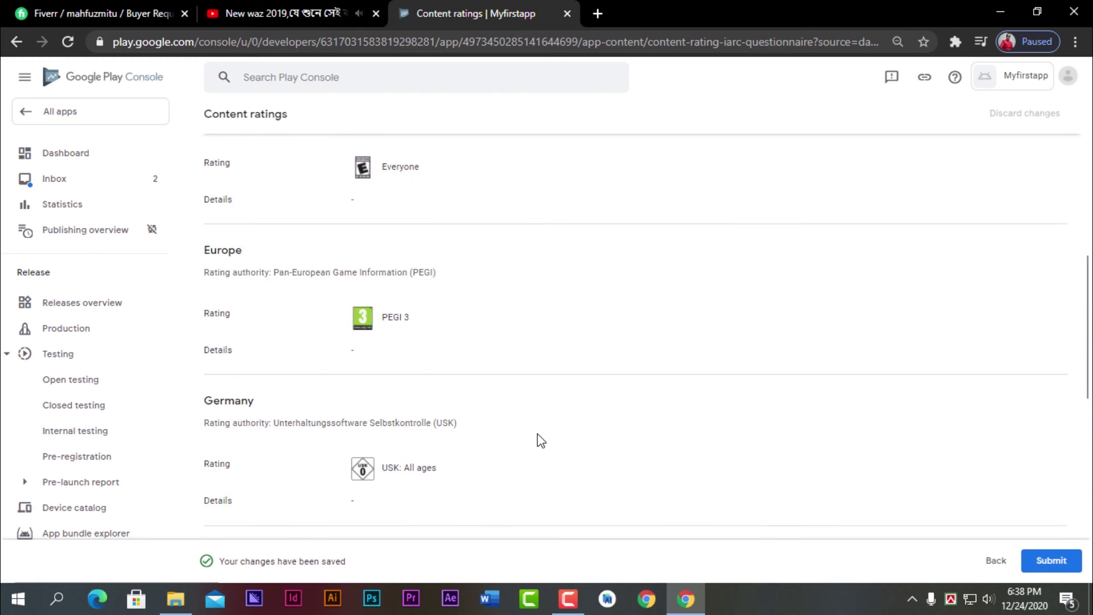
scroll(698, 343, "down", 1)
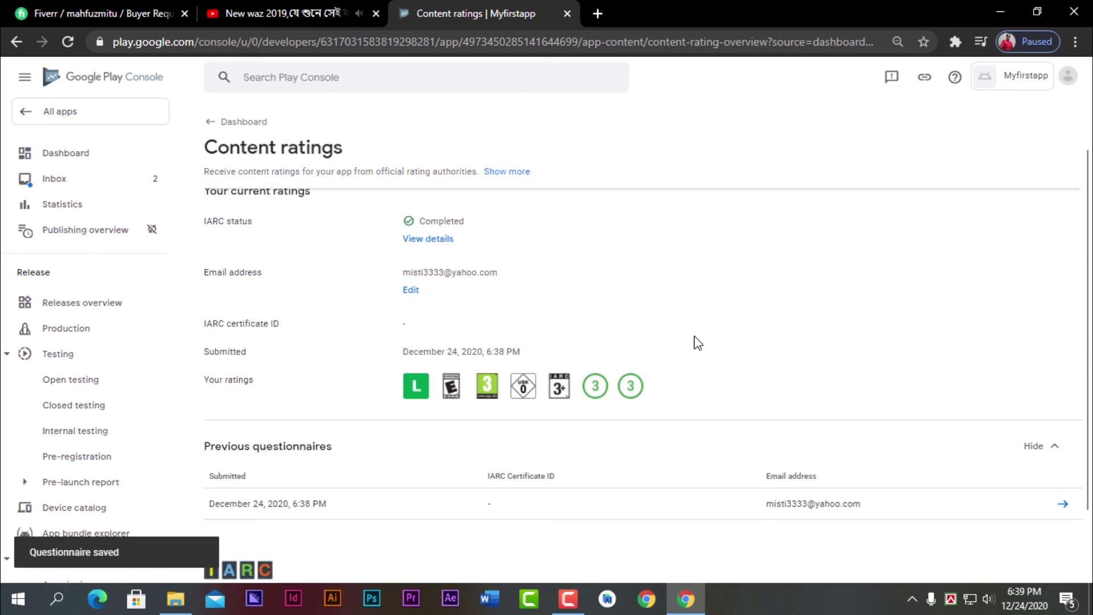
scroll(698, 343, "down", 2)
left_click_drag(709, 324, 388, 296)
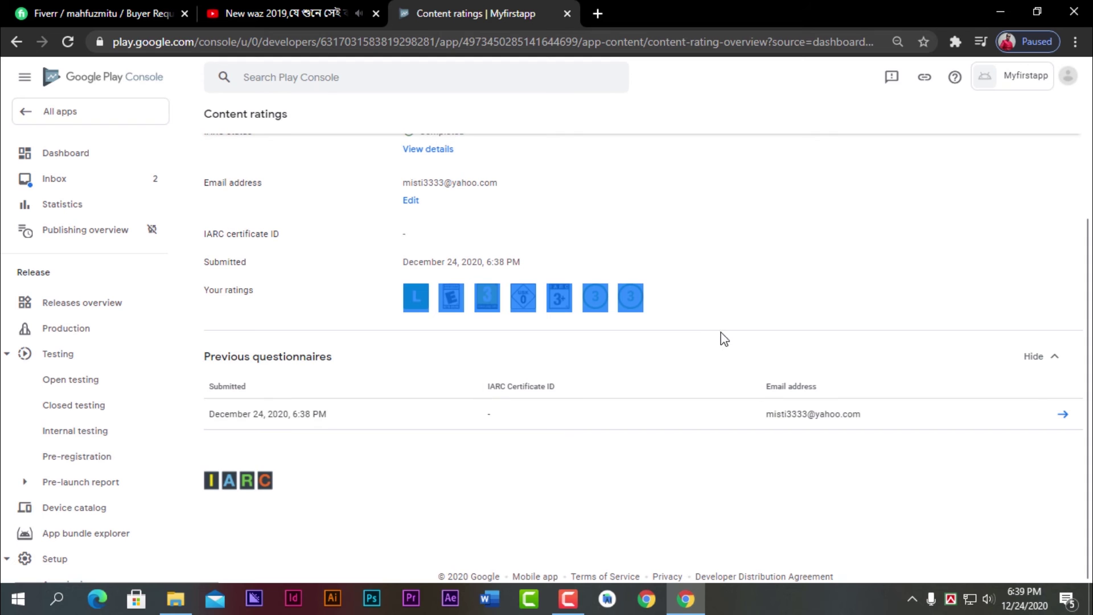
left_click(704, 458)
scroll(284, 256, "up", 1)
scroll(300, 273, "up", 2)
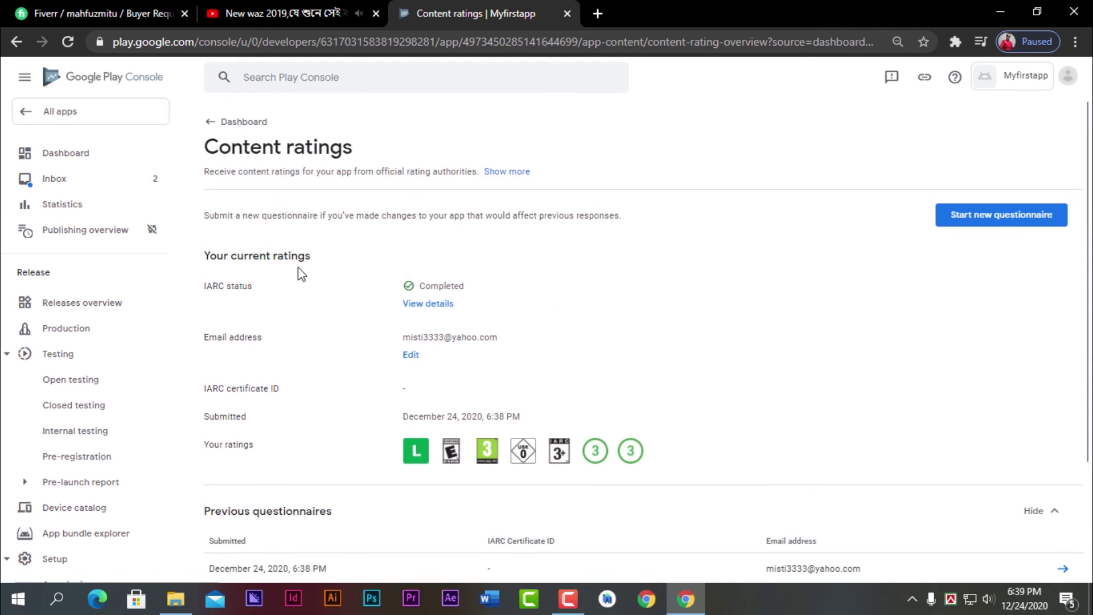
left_click(219, 128)
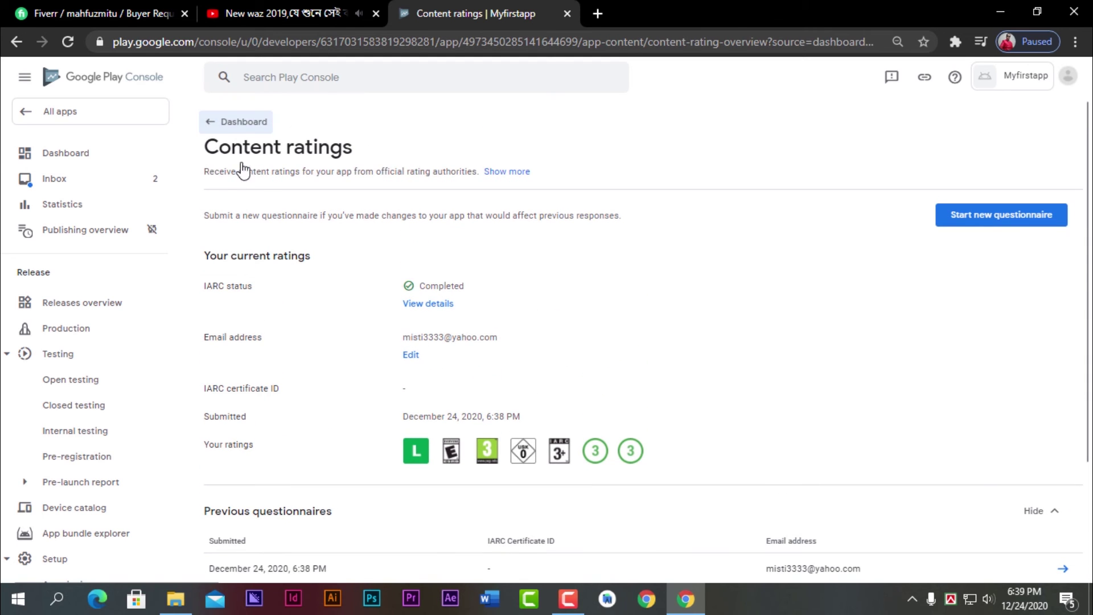
scroll(450, 355, "down", 2)
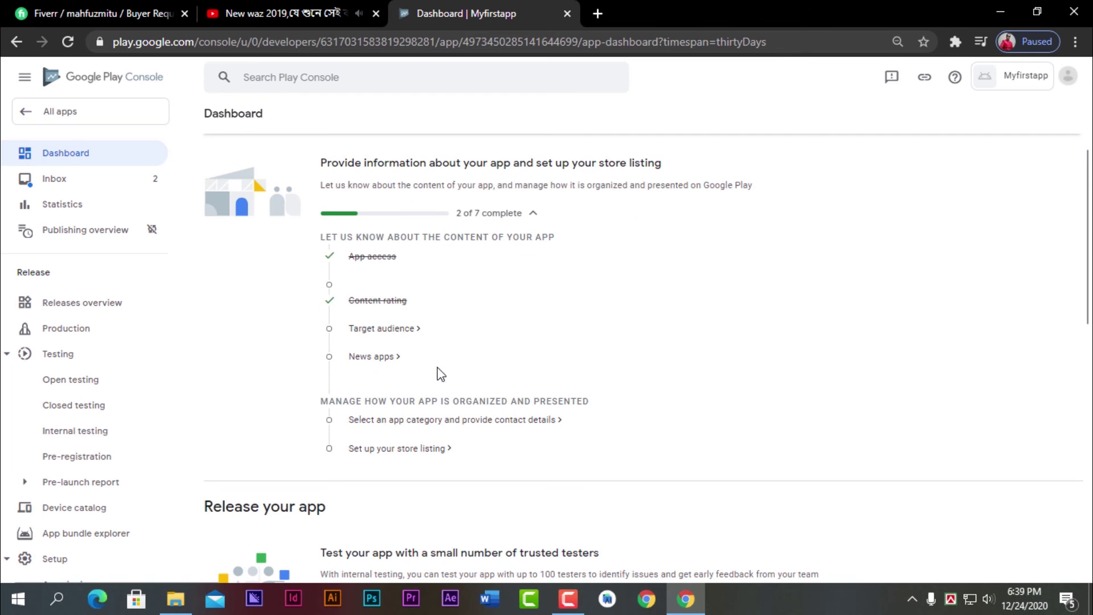
- Declare 'No, my app does not contain ads', save it, and return to App content
left_click(382, 330)
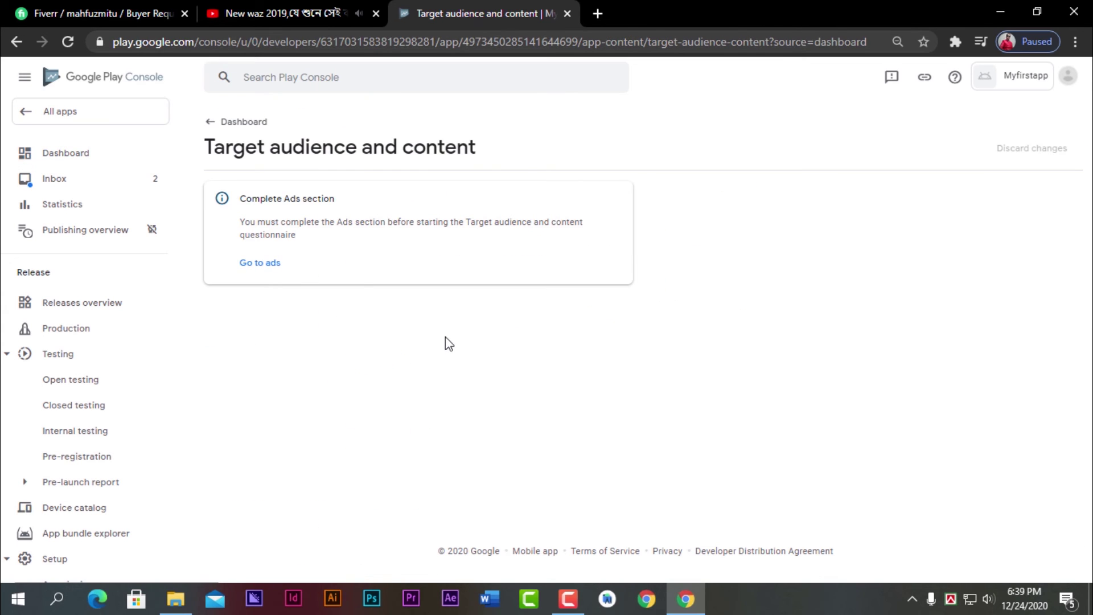
left_click(256, 264)
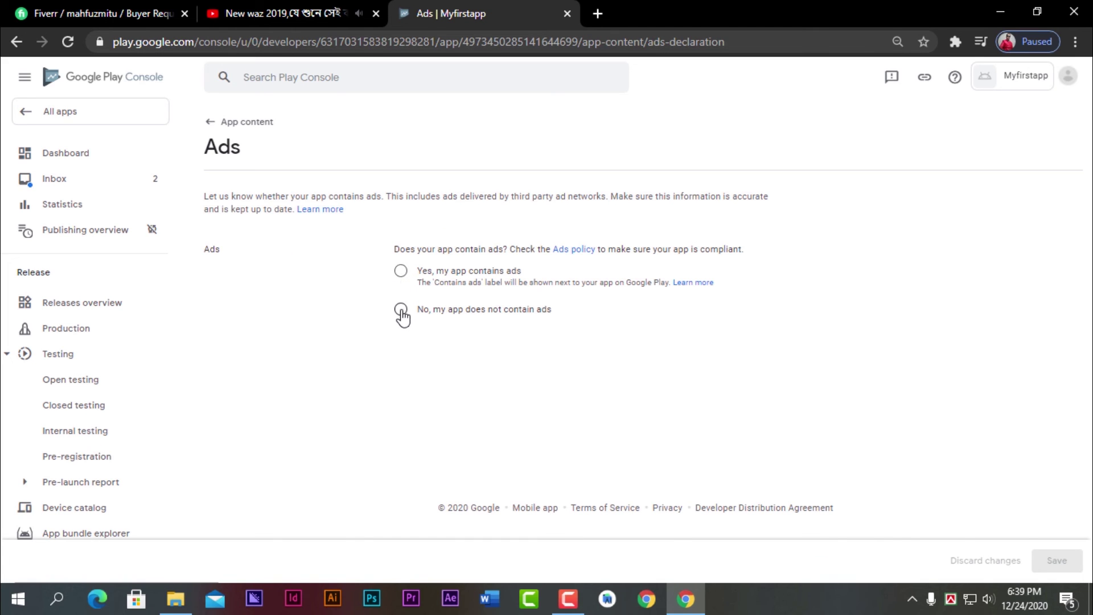
left_click(400, 311)
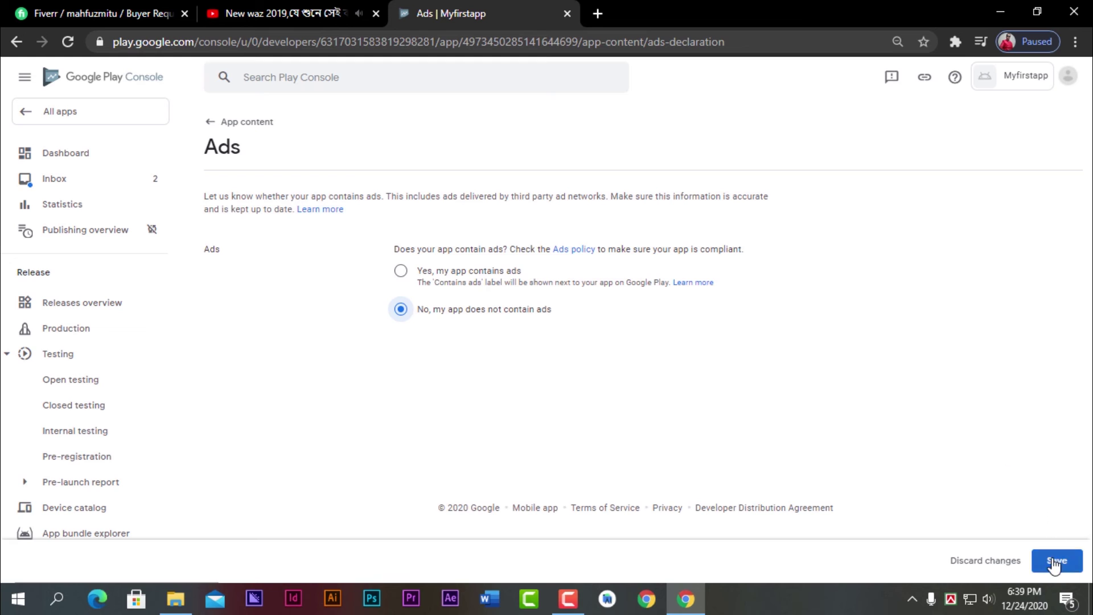
left_click(1053, 562)
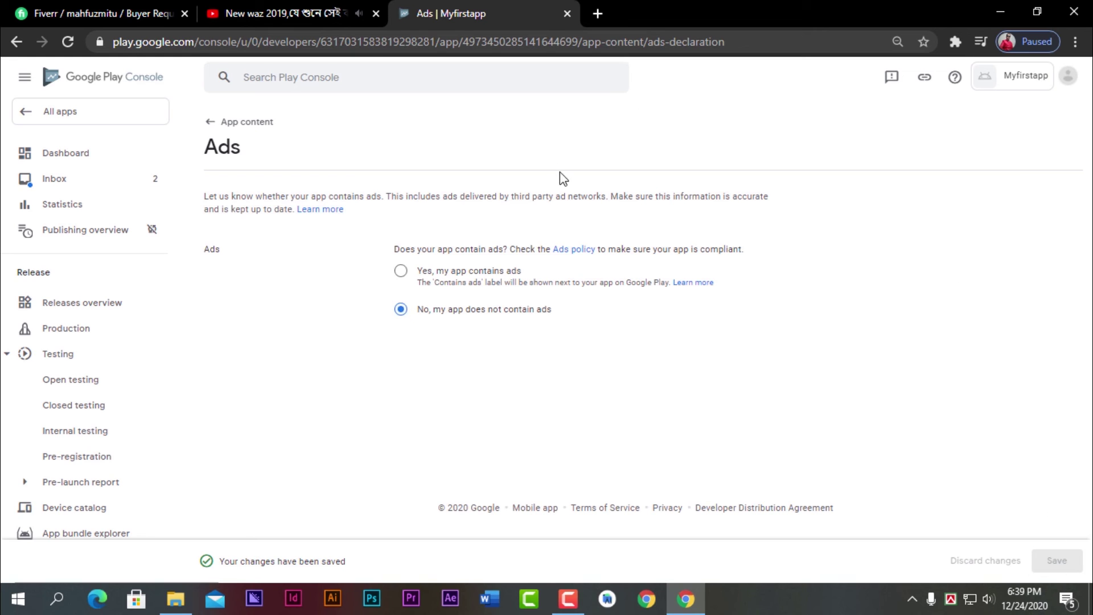
left_click(216, 131)
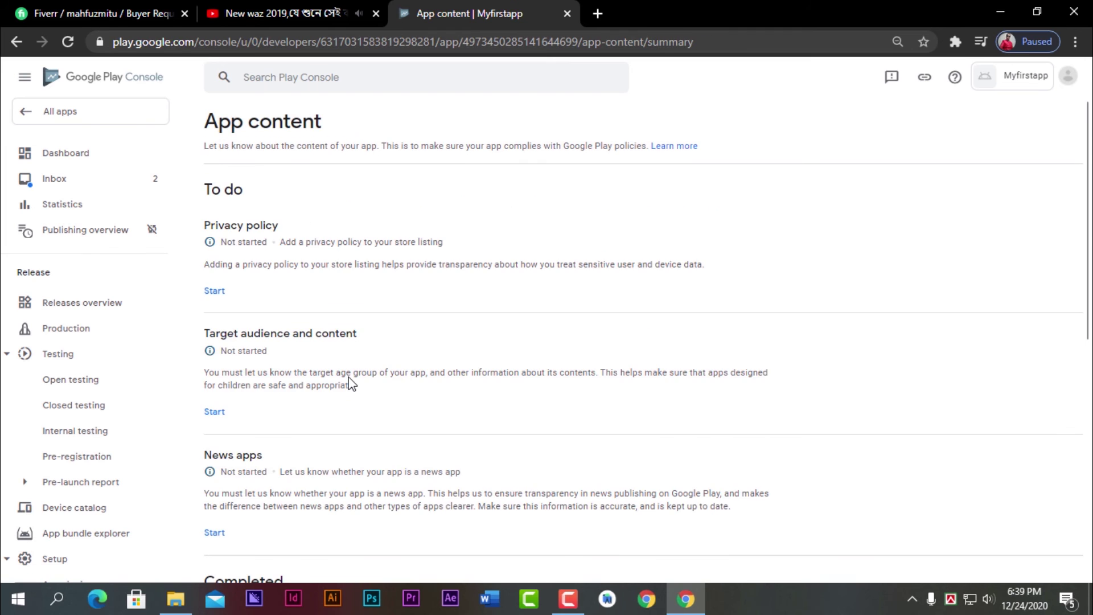
scroll(296, 384, "down", 7)
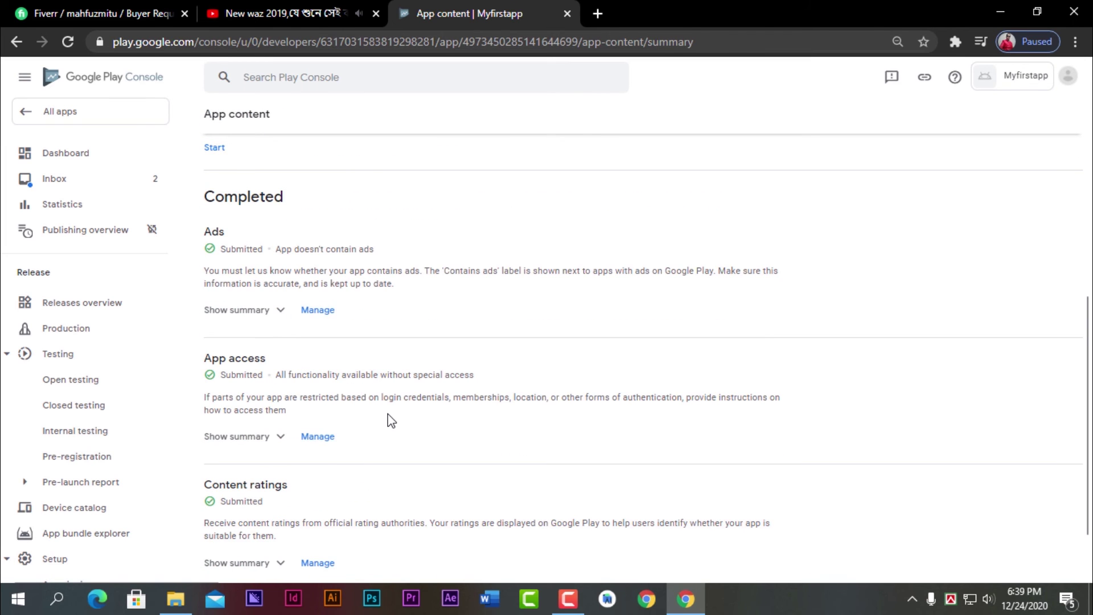
scroll(391, 421, "down", 2)
- Return to the Dashboard with 3 of 7 tasks done and open Target audience and content
scroll(391, 421, "up", 6)
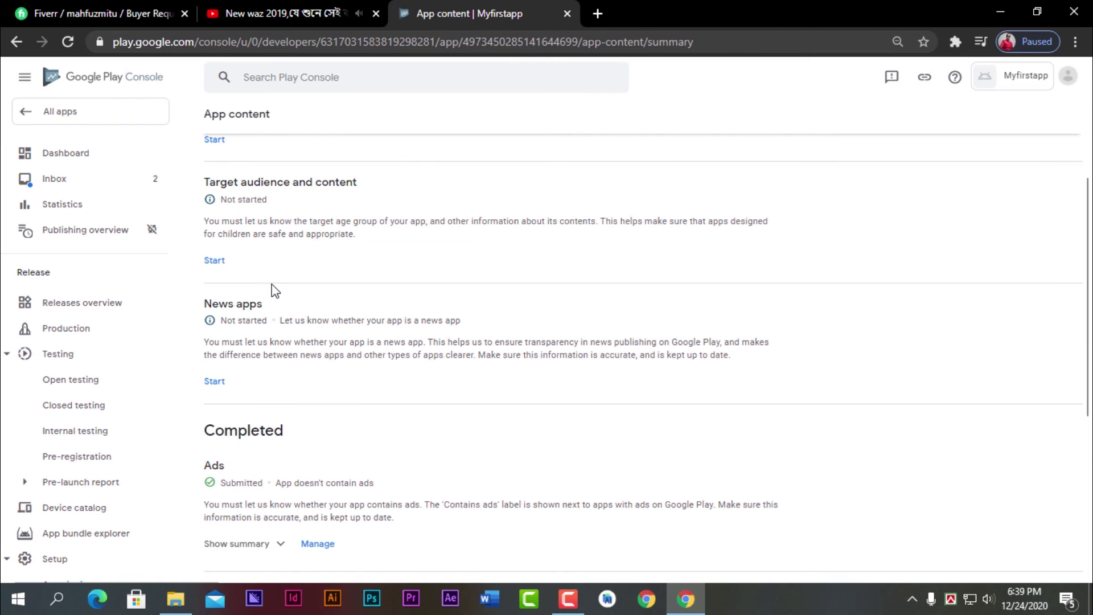
scroll(301, 330, "down", 6)
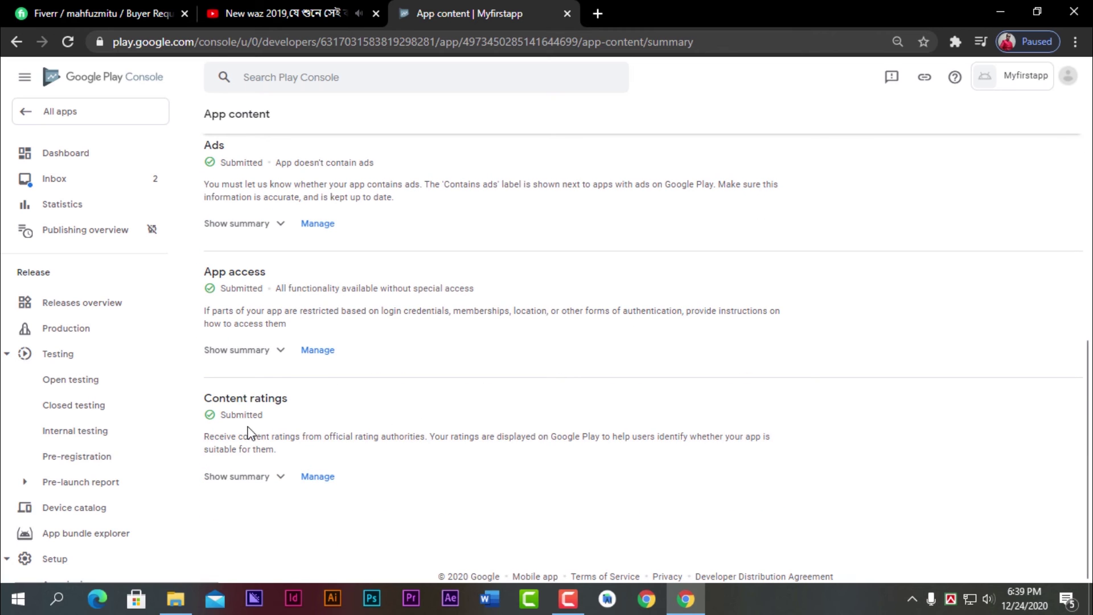
scroll(319, 458, "up", 10)
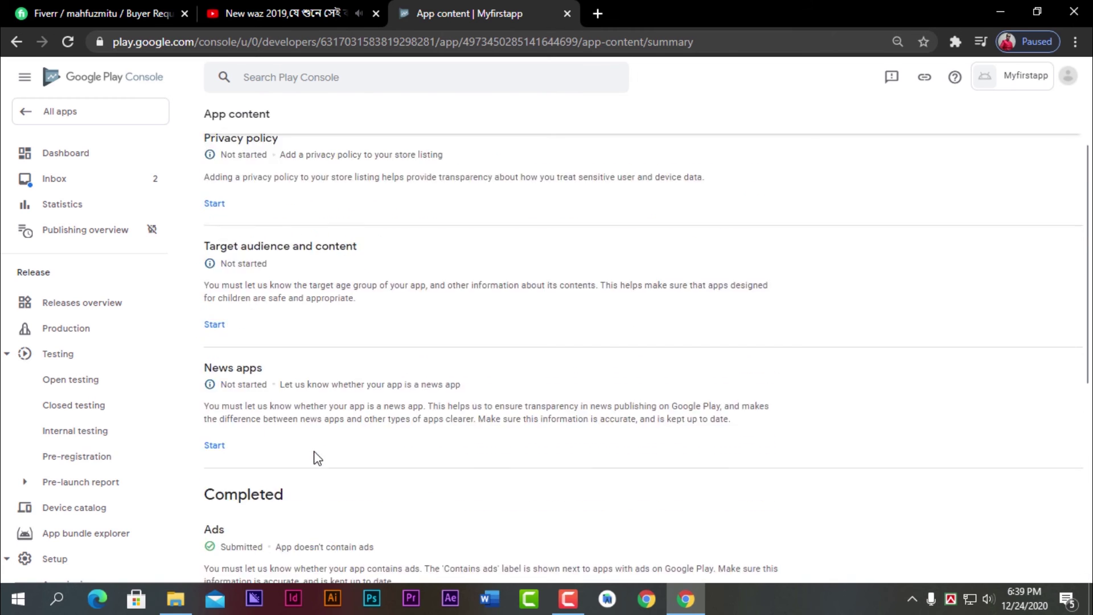
left_click(73, 155)
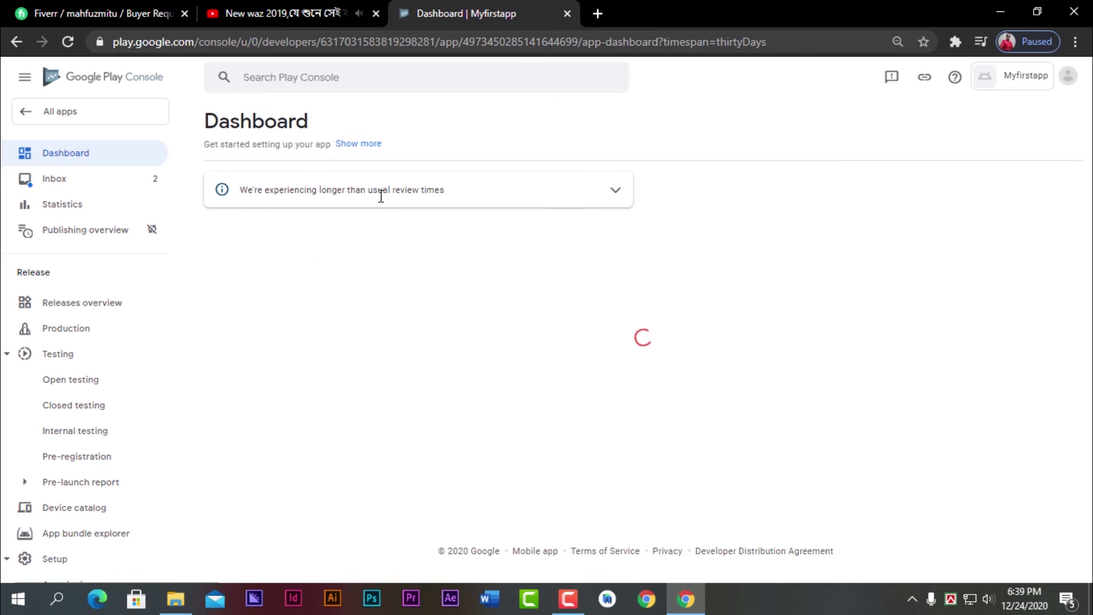
scroll(398, 410, "down", 1)
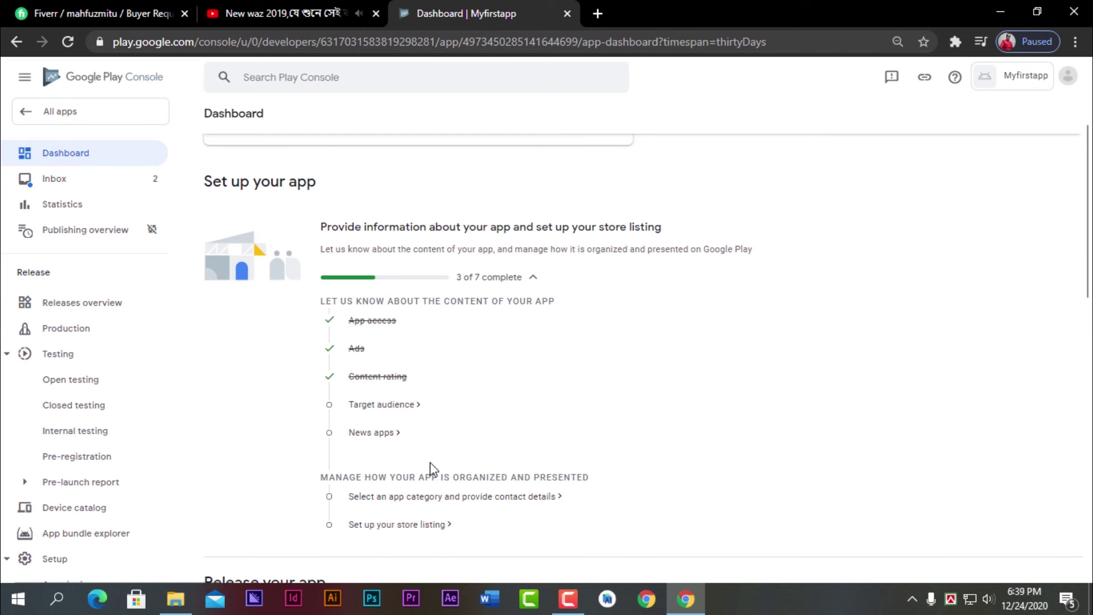
left_click(400, 405)
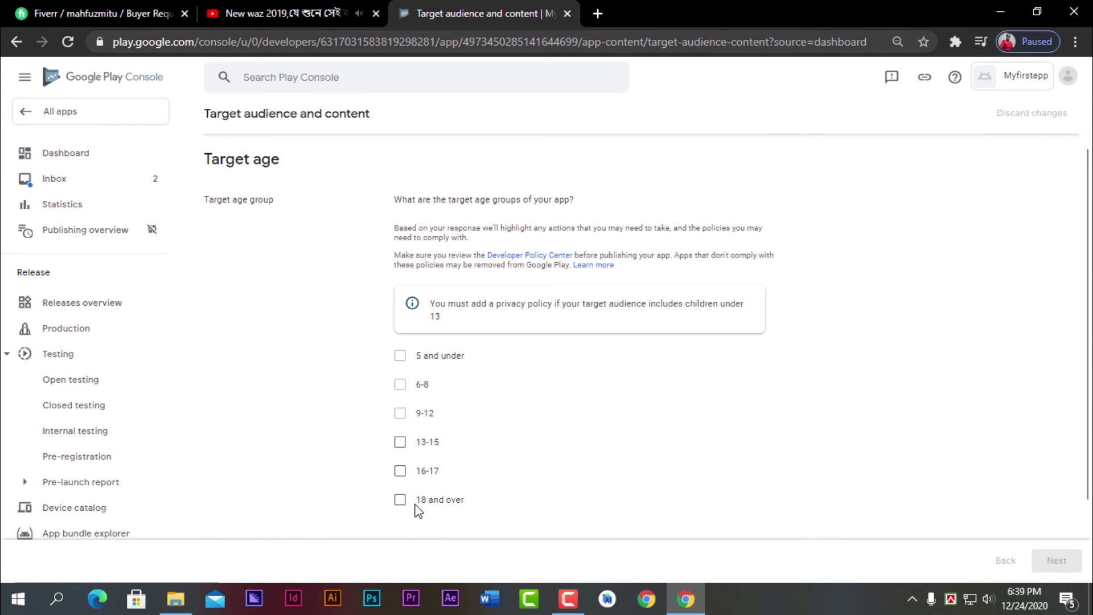
- Choose target ages 13-15, 16-17 and 18 and over, answer that the app doesn't appeal to children, and save
left_click(400, 500)
left_click(400, 470)
left_click(400, 443)
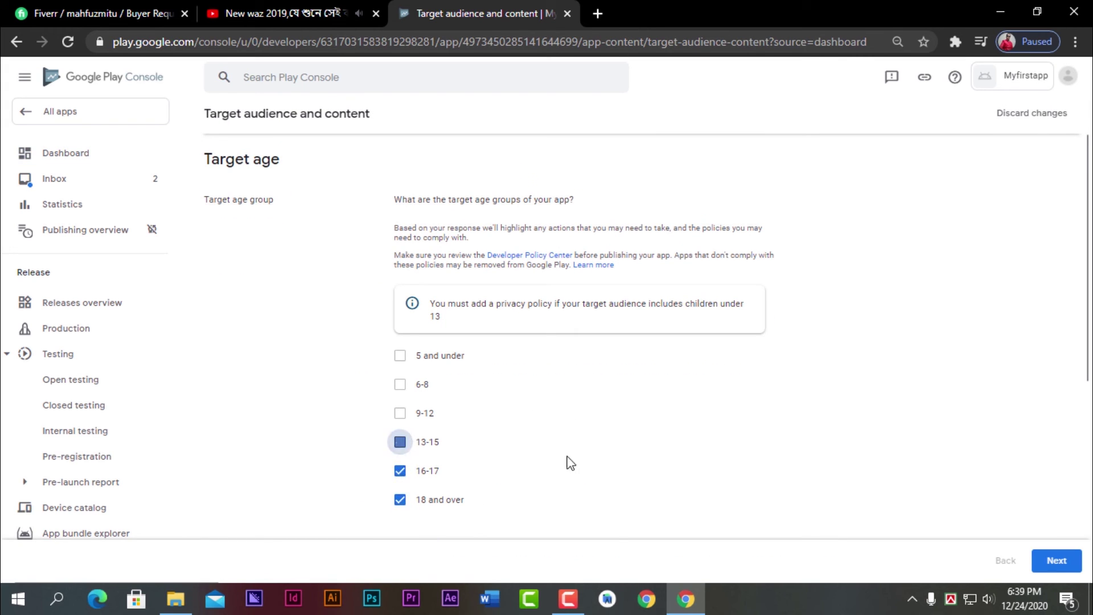
left_click(1060, 563)
scroll(704, 429, "down", 2)
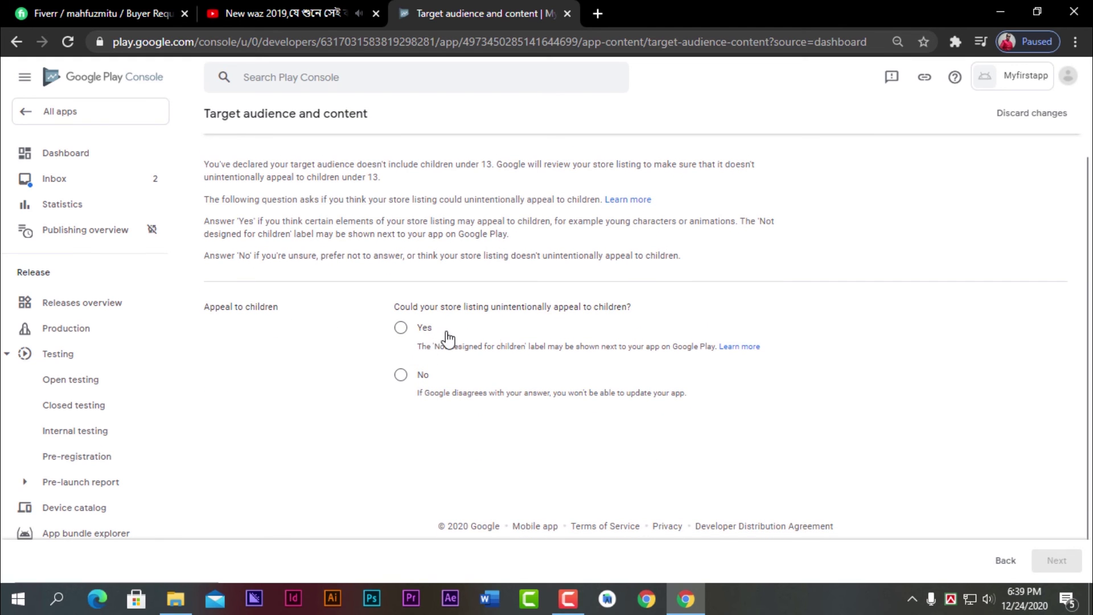
left_click(404, 376)
left_click(1052, 564)
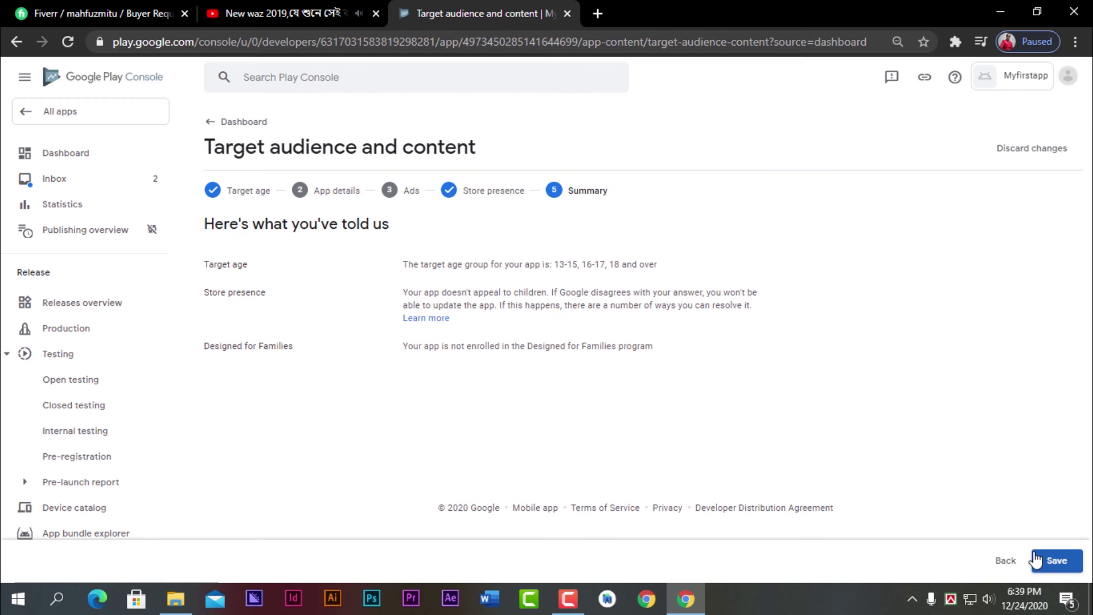
left_click(1054, 564)
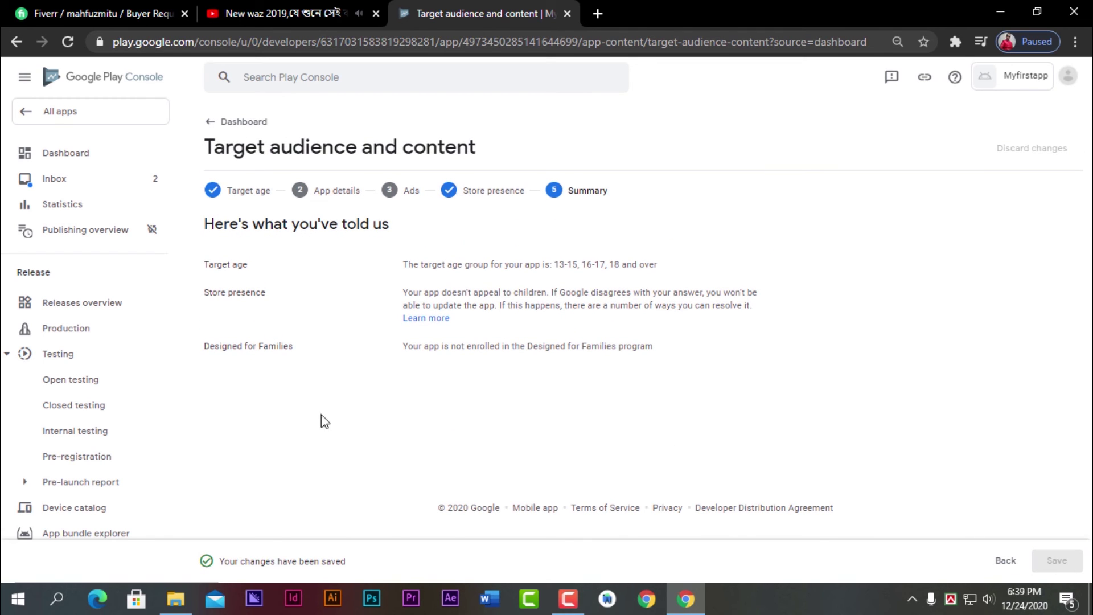
left_click(235, 125)
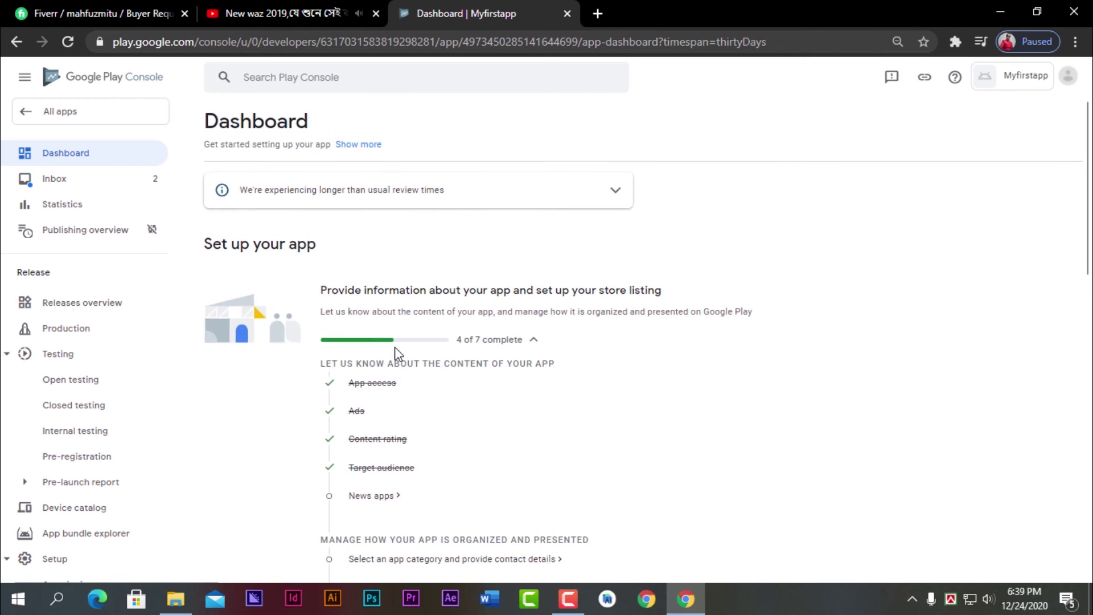
- Answer No on the News apps declaration and save it
scroll(396, 461, "down", 2)
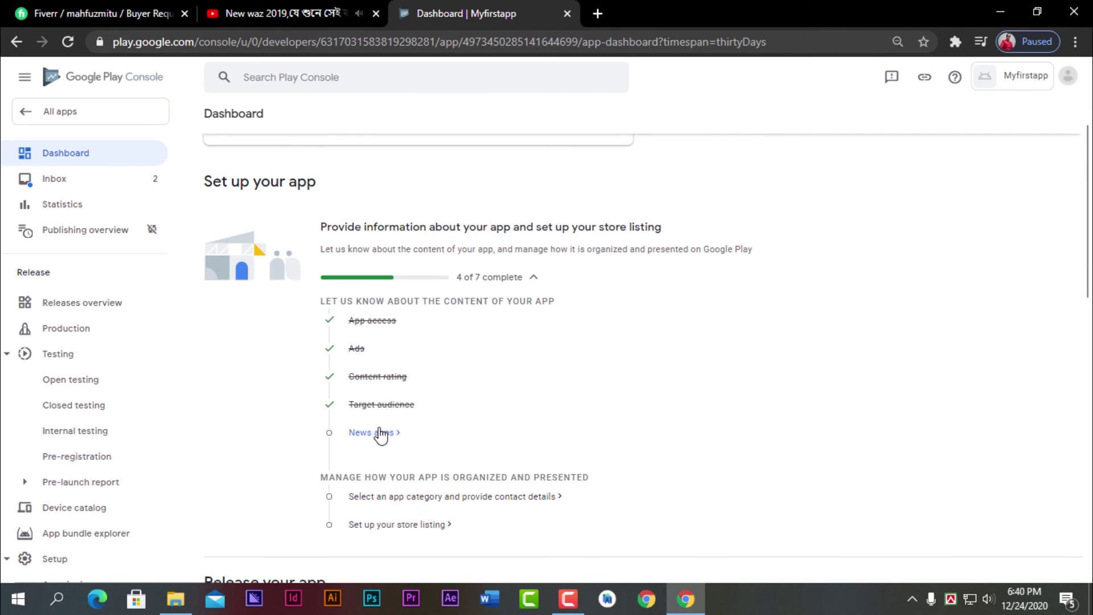
left_click(380, 436)
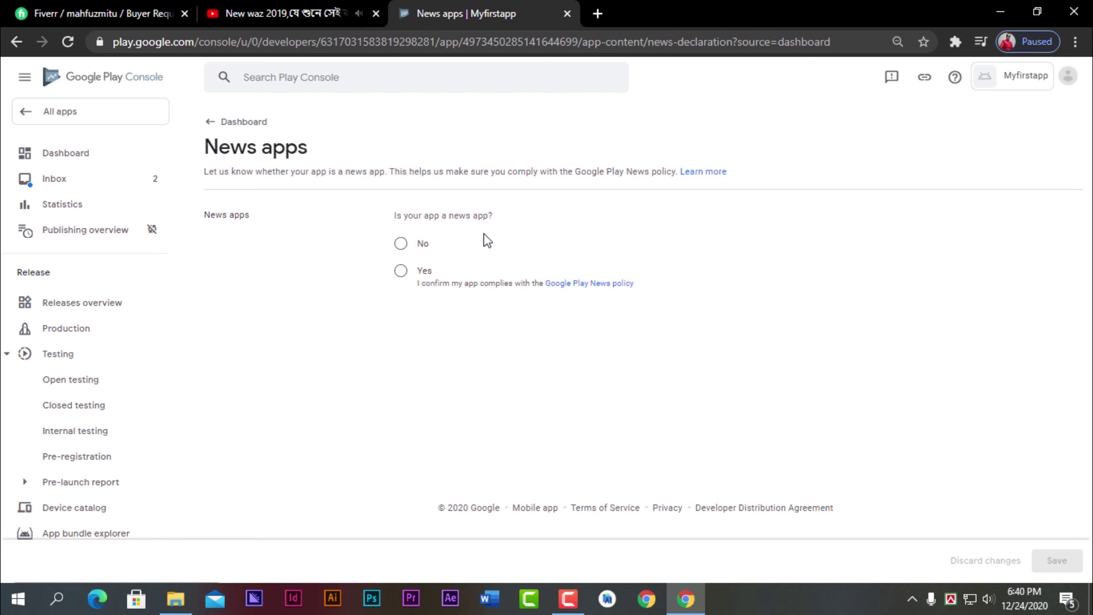
left_click(401, 271)
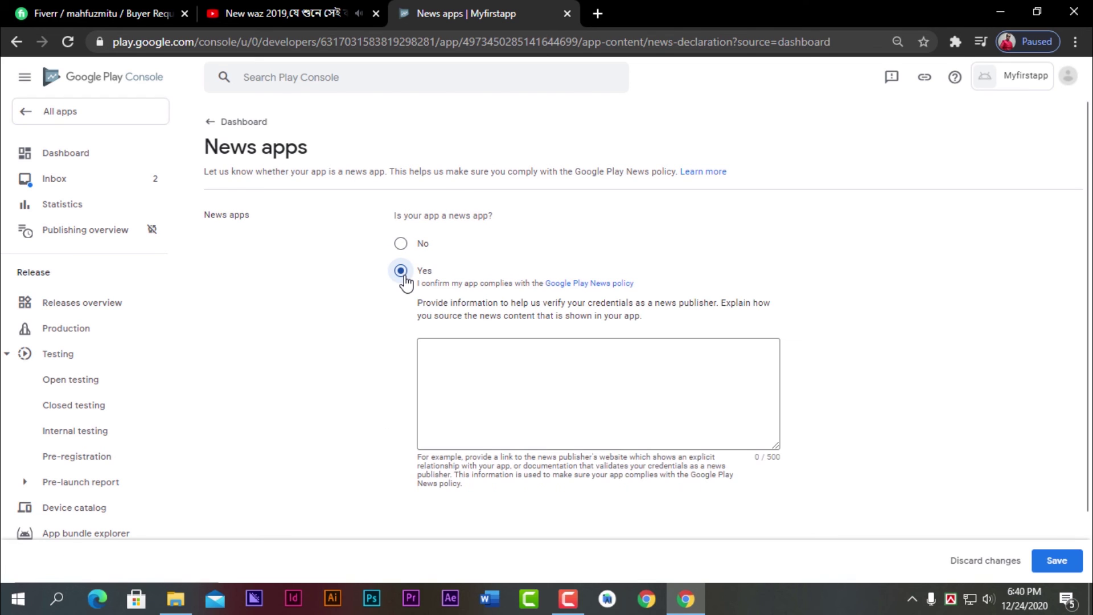
left_click(401, 243)
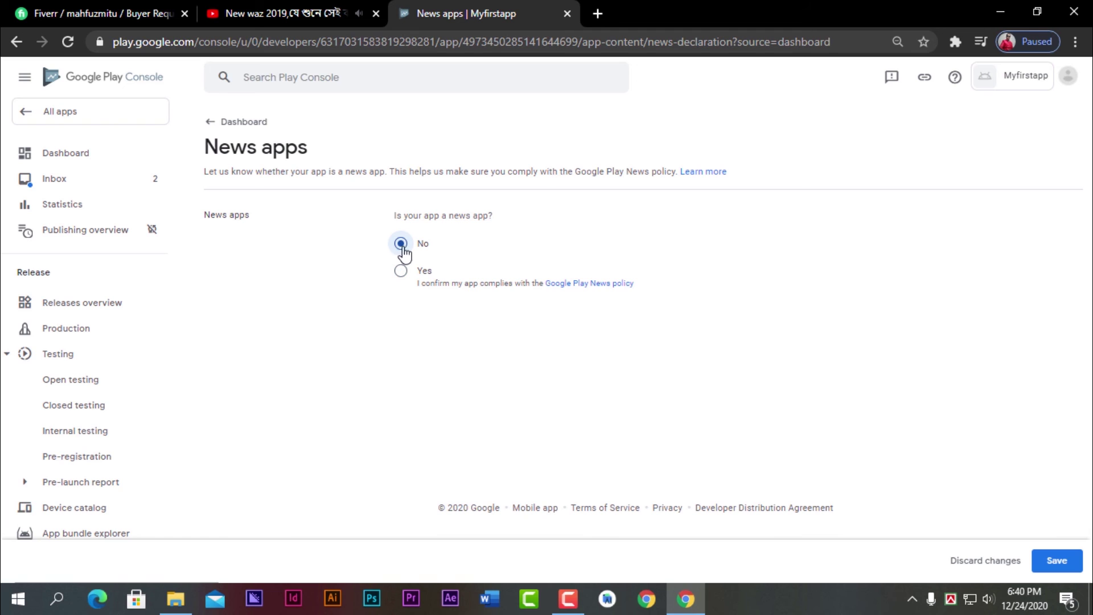
left_click(1056, 560)
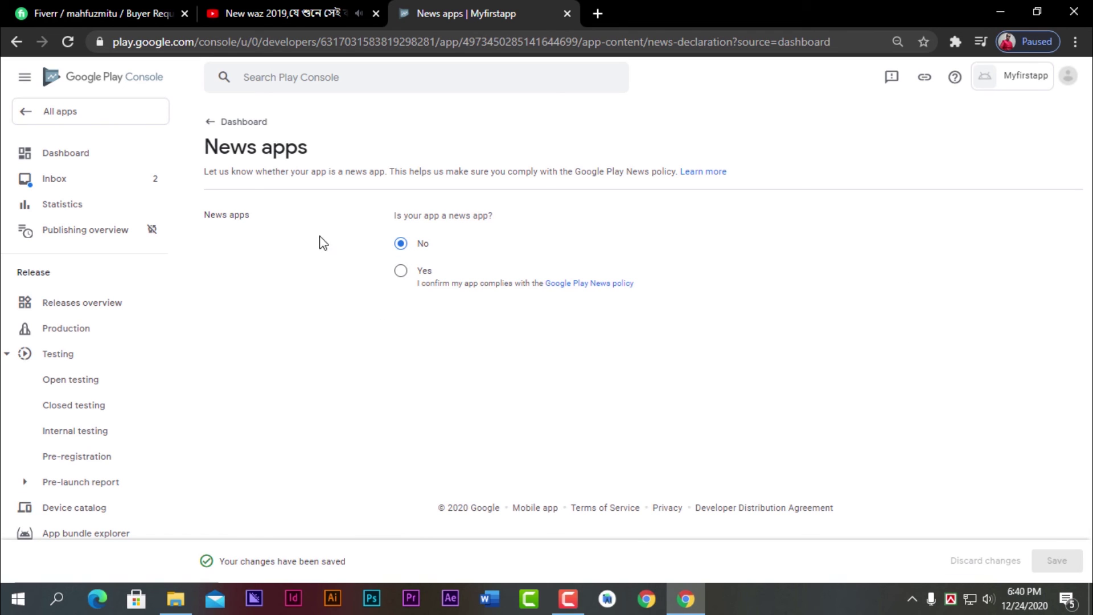
- Go from the Dashboard to the app category and contact details settings
left_click(221, 128)
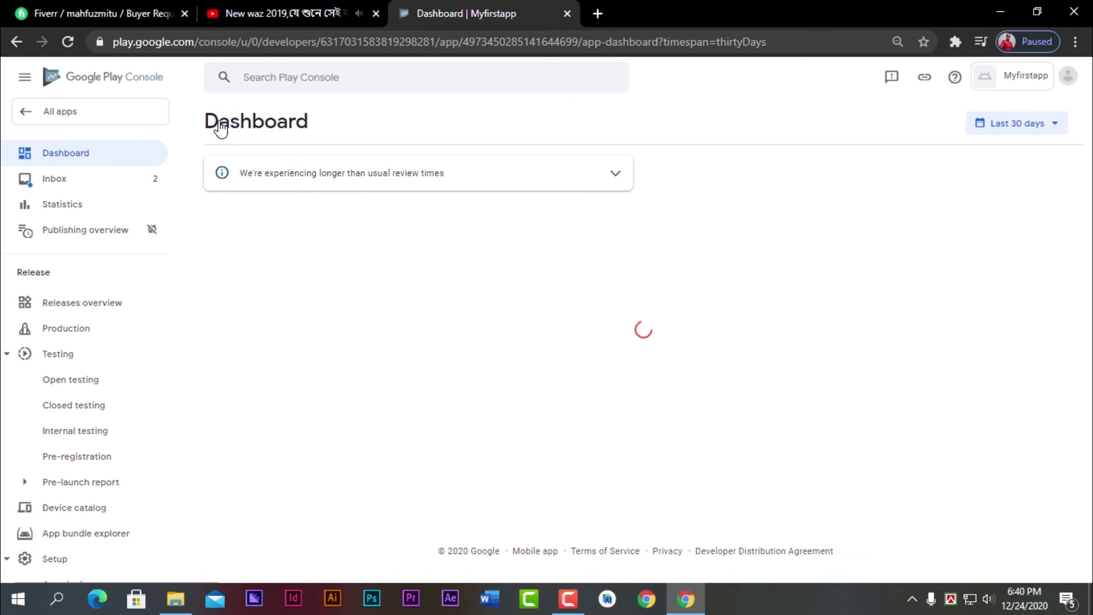
scroll(366, 312, "down", 3)
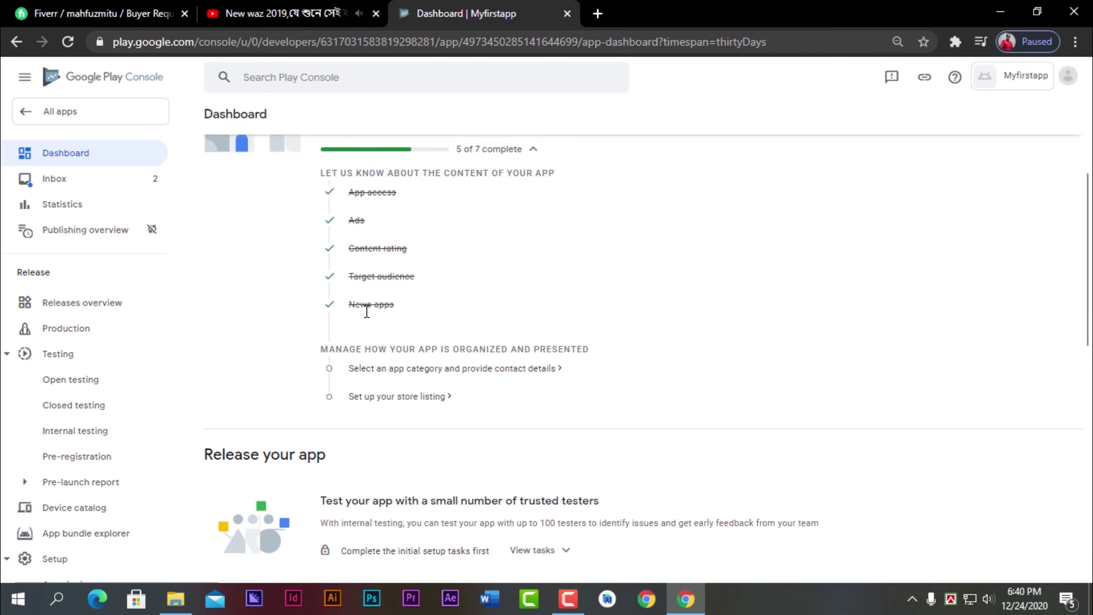
left_click(415, 368)
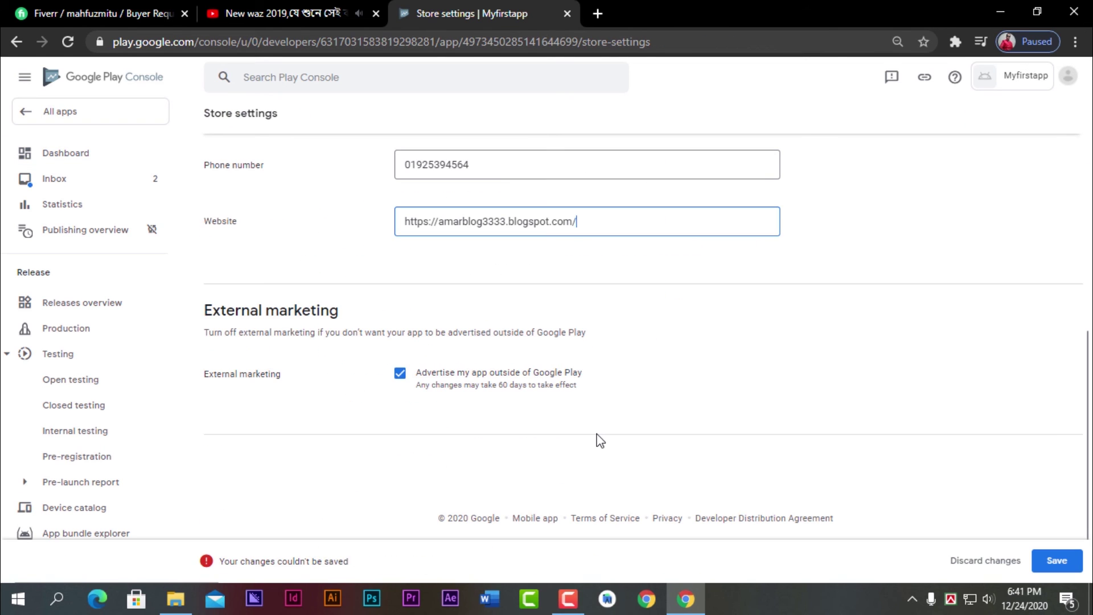
- Prefix the store contact phone number with +88 so the store settings save successfully
left_click(1055, 561)
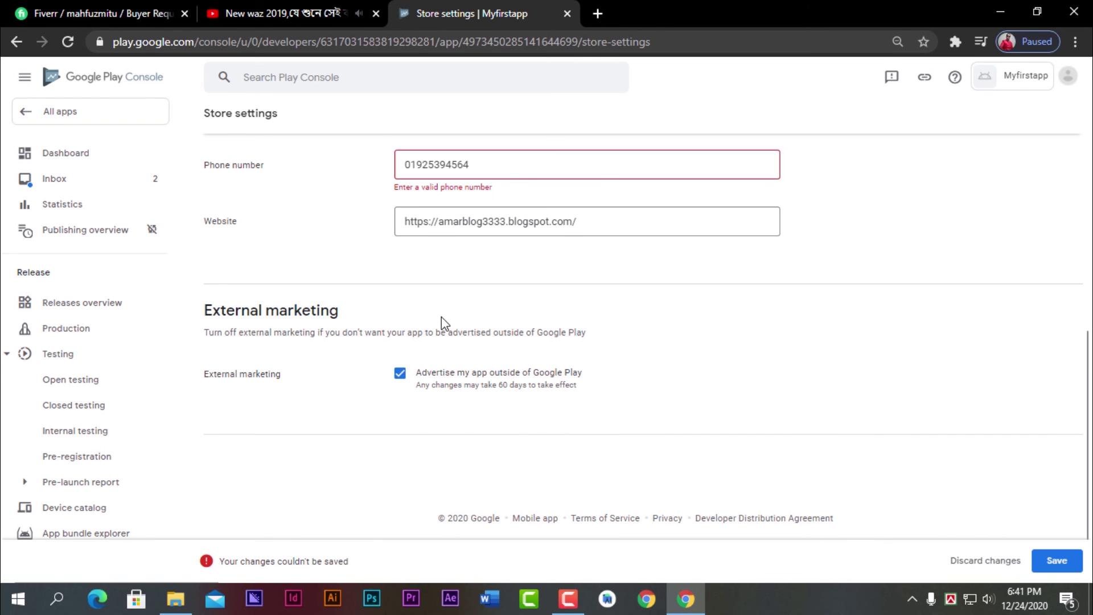
scroll(442, 316, "up", 1)
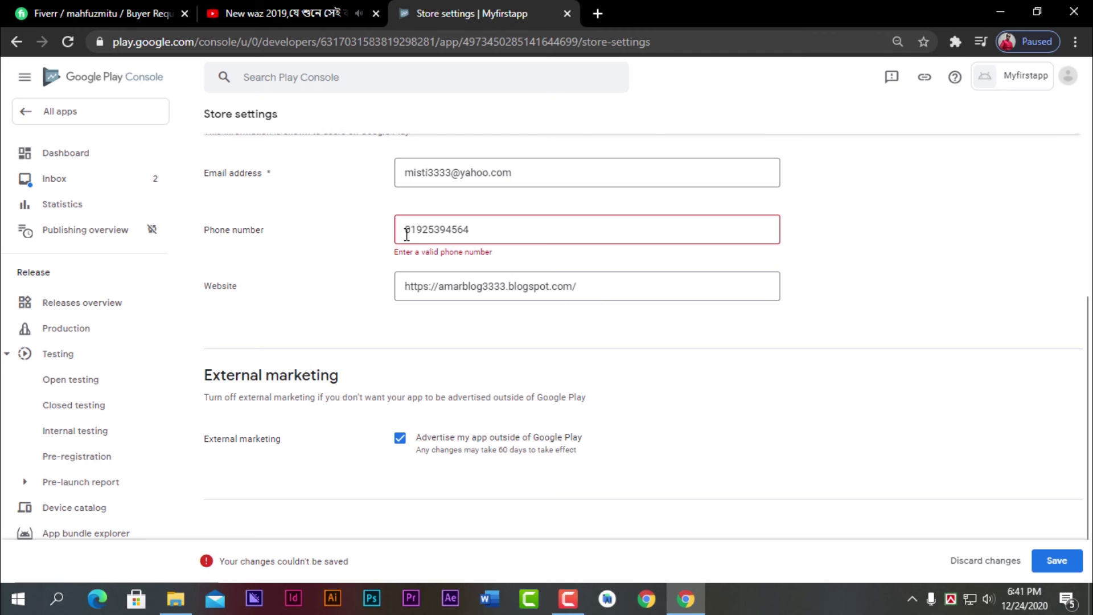
left_click(406, 234)
type("+88")
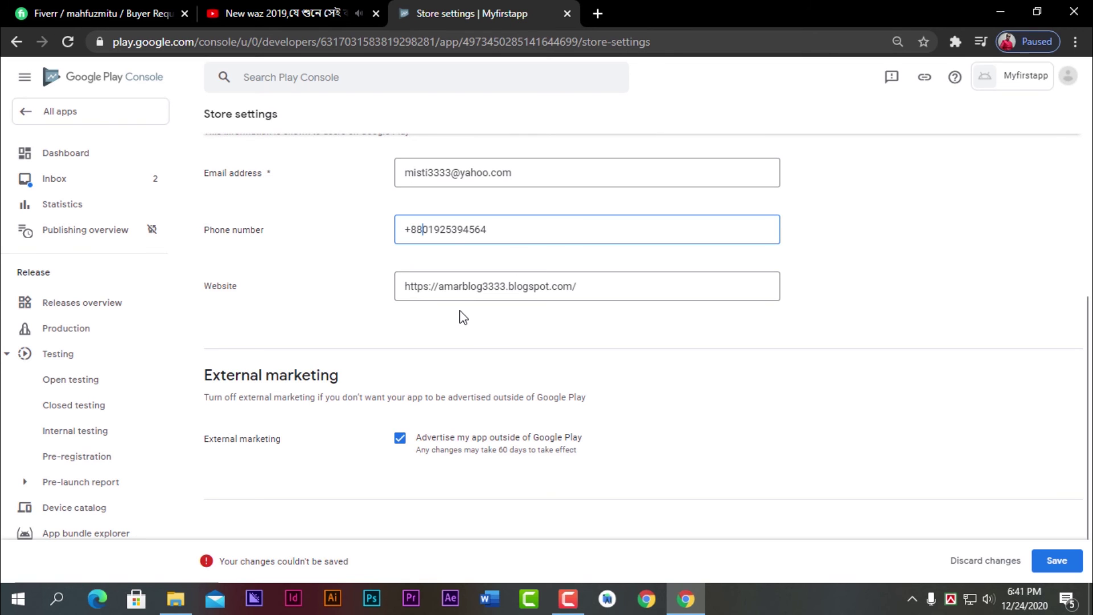
scroll(967, 484, "down", 1)
left_click(1056, 560)
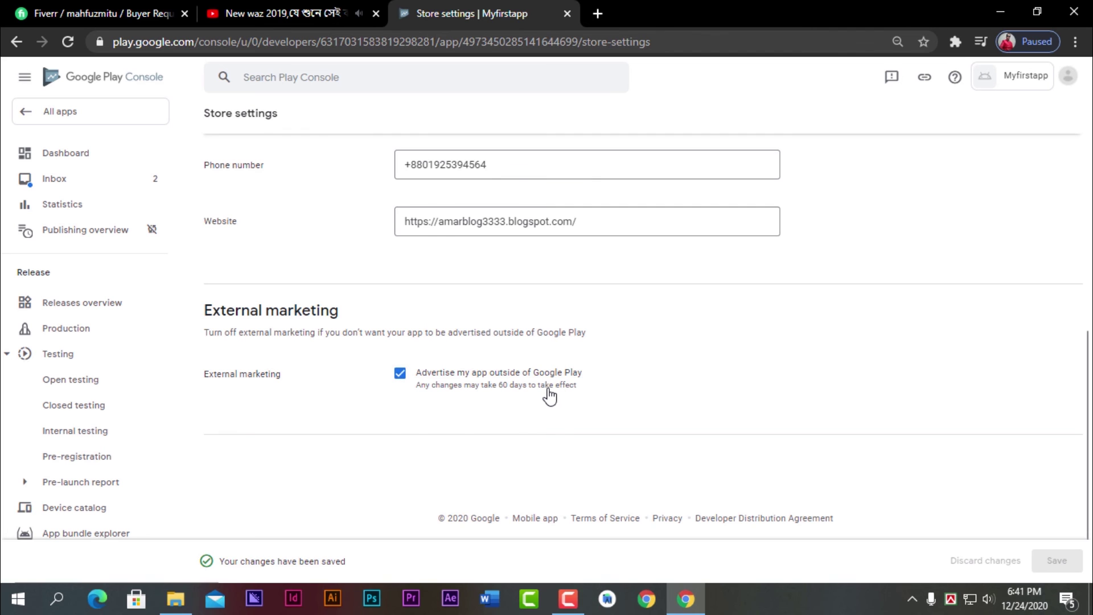
scroll(549, 393, "up", 3)
scroll(548, 390, "down", 3)
scroll(432, 456, "up", 5)
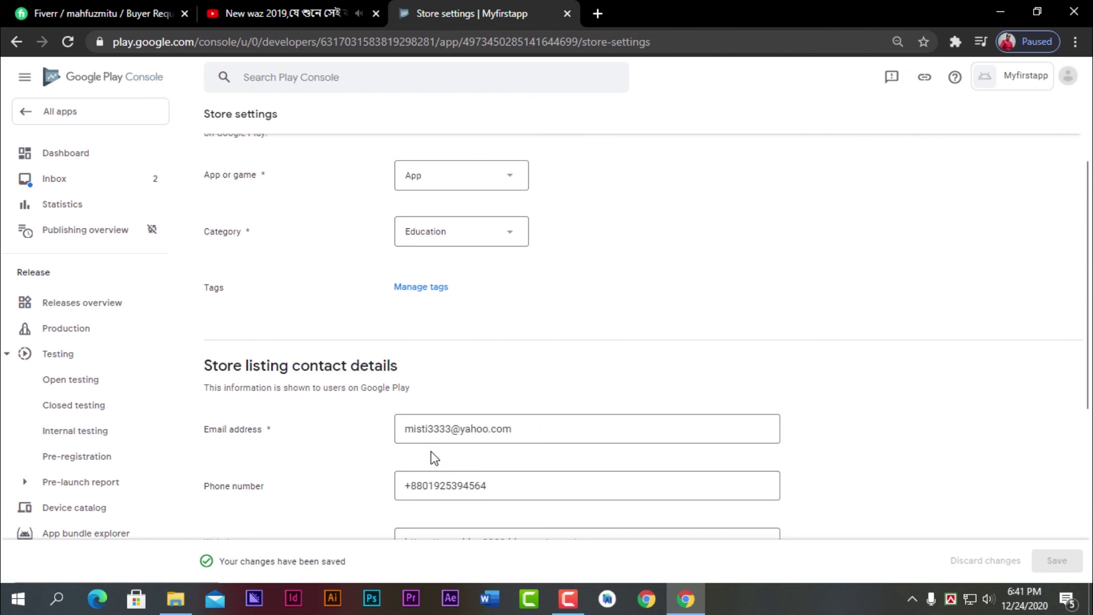
scroll(433, 457, "up", 2)
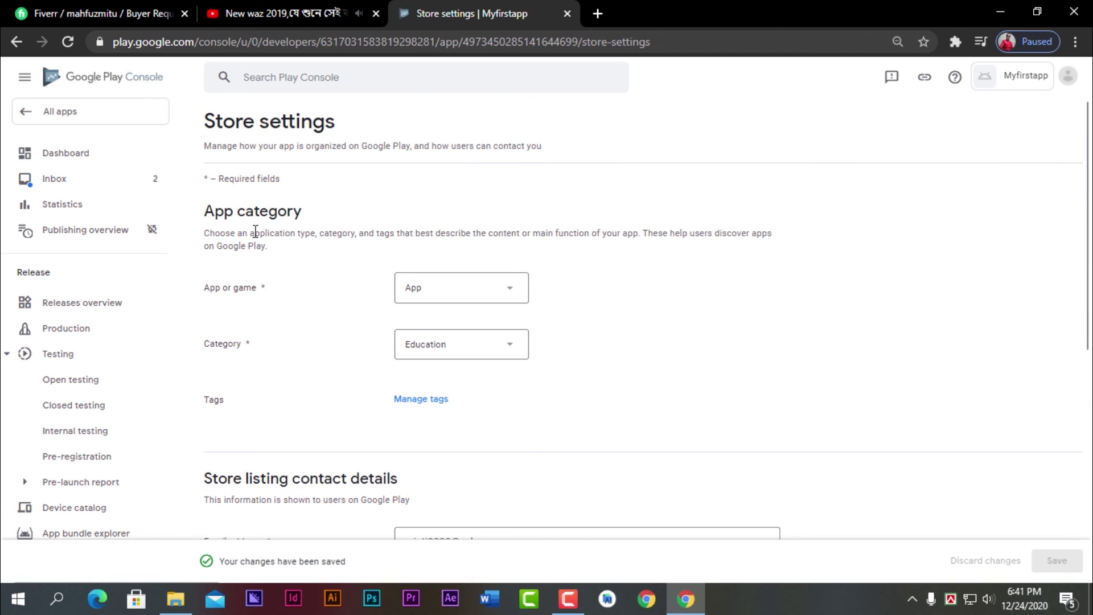
left_click(68, 157)
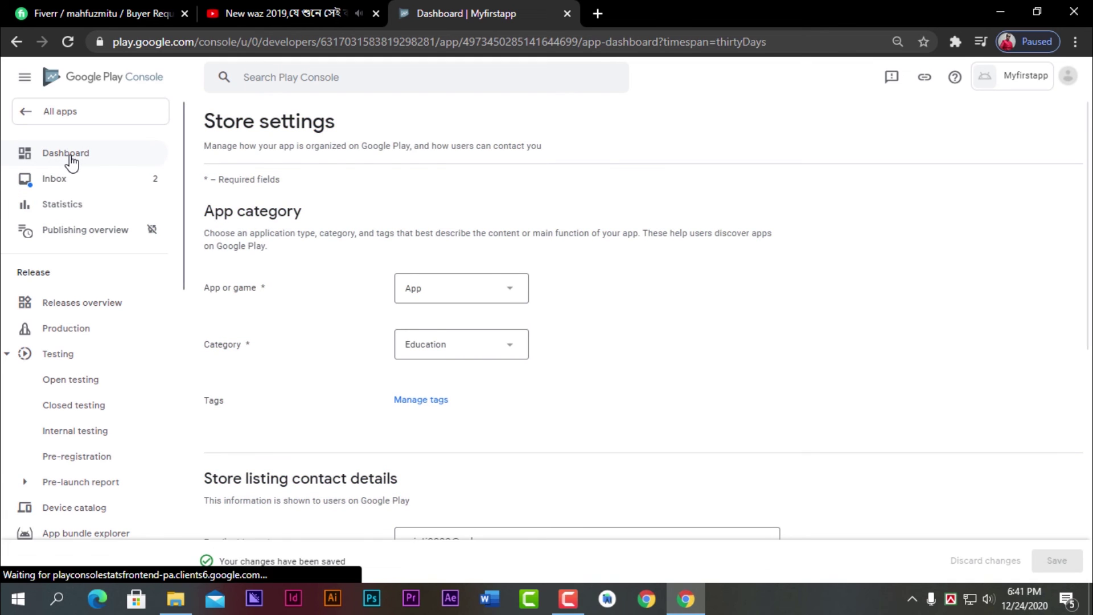
- Open the store listing setup from the Dashboard
scroll(531, 389, "down", 3)
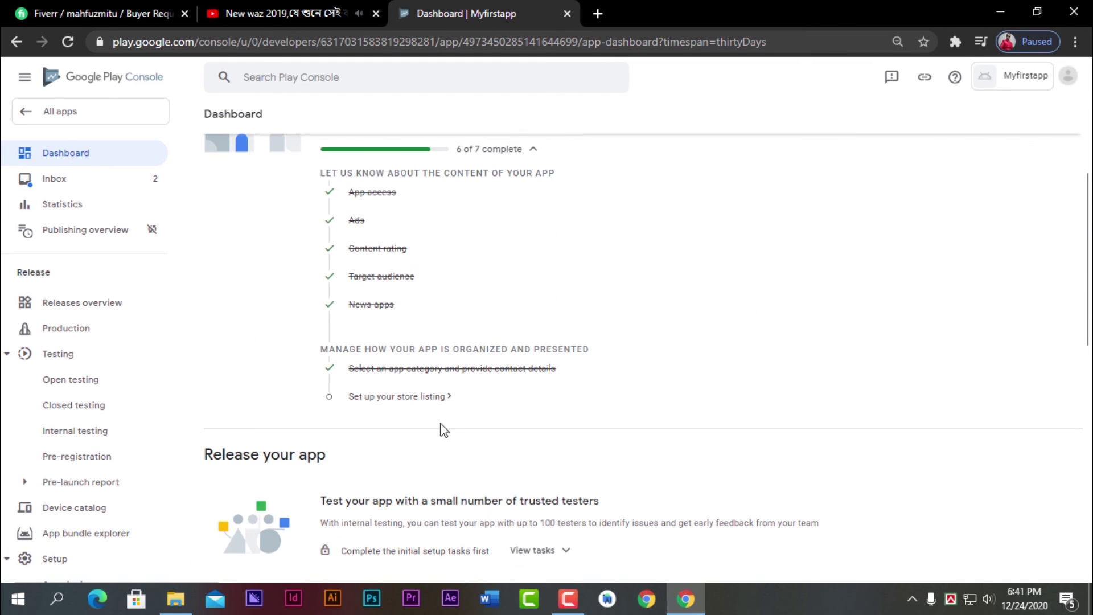
left_click(426, 398)
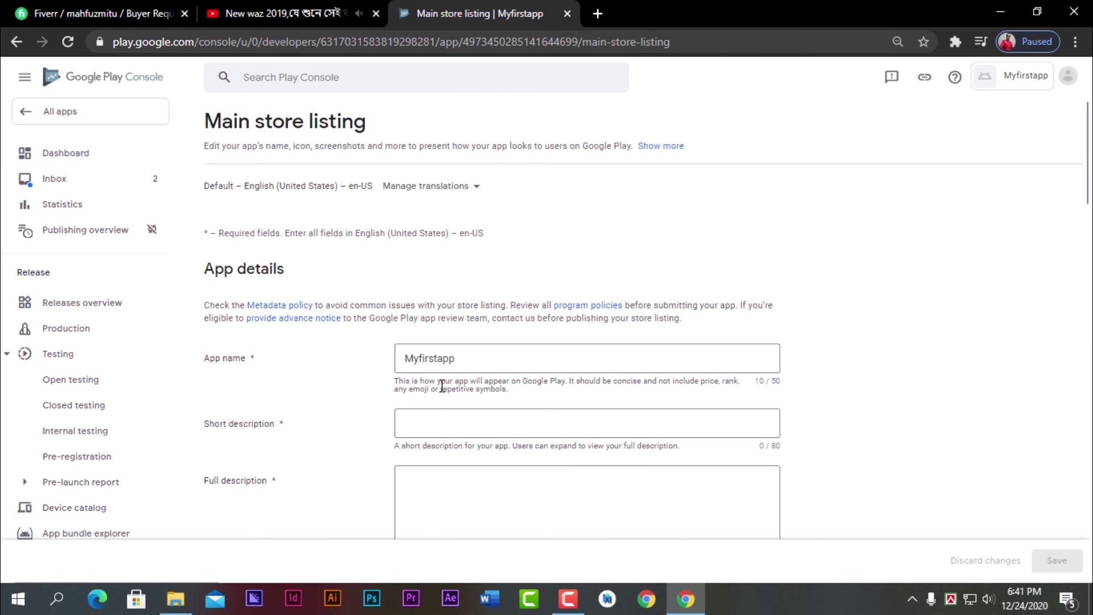
scroll(483, 378, "down", 1)
scroll(483, 378, "down", 1)
- Enter the short description 'This is my first app.' and review the app icon size requirement
left_click(452, 288)
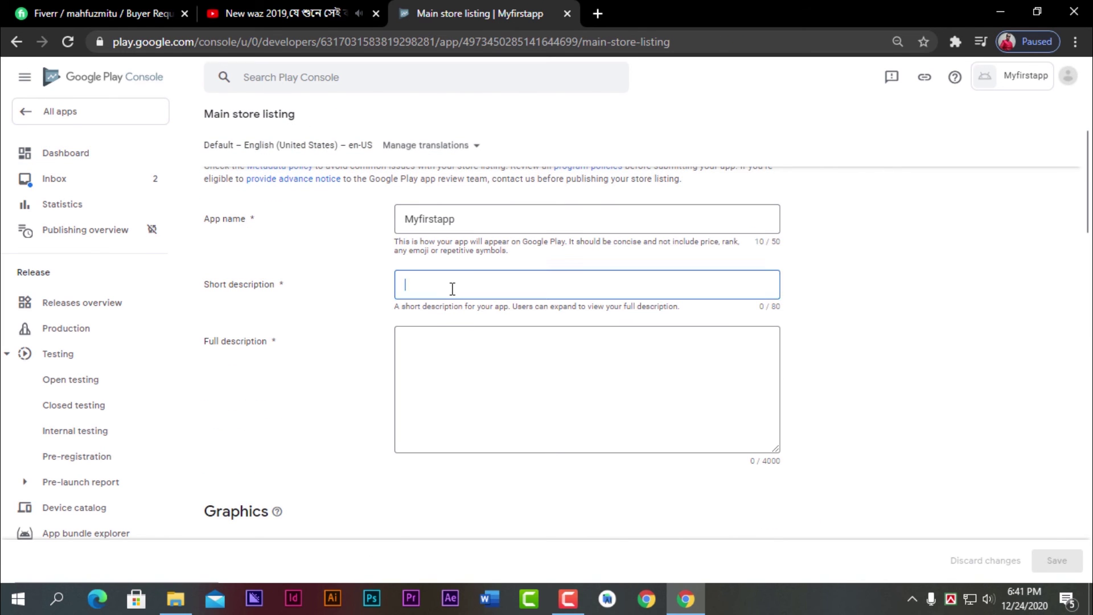
type("t")
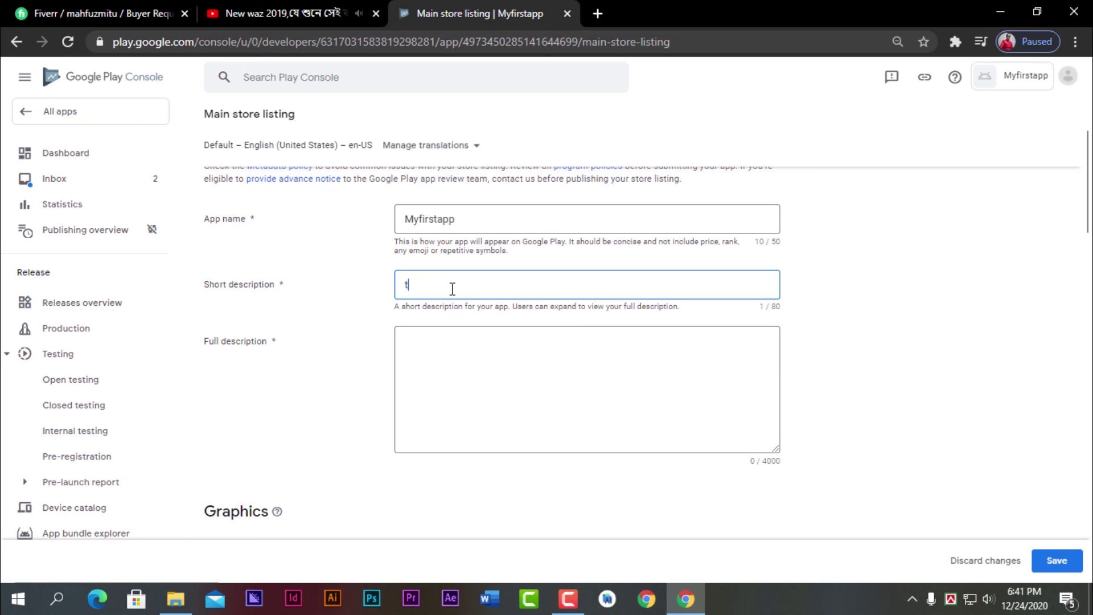
key("BackSpace")
type("This is my first app.")
left_click(443, 360)
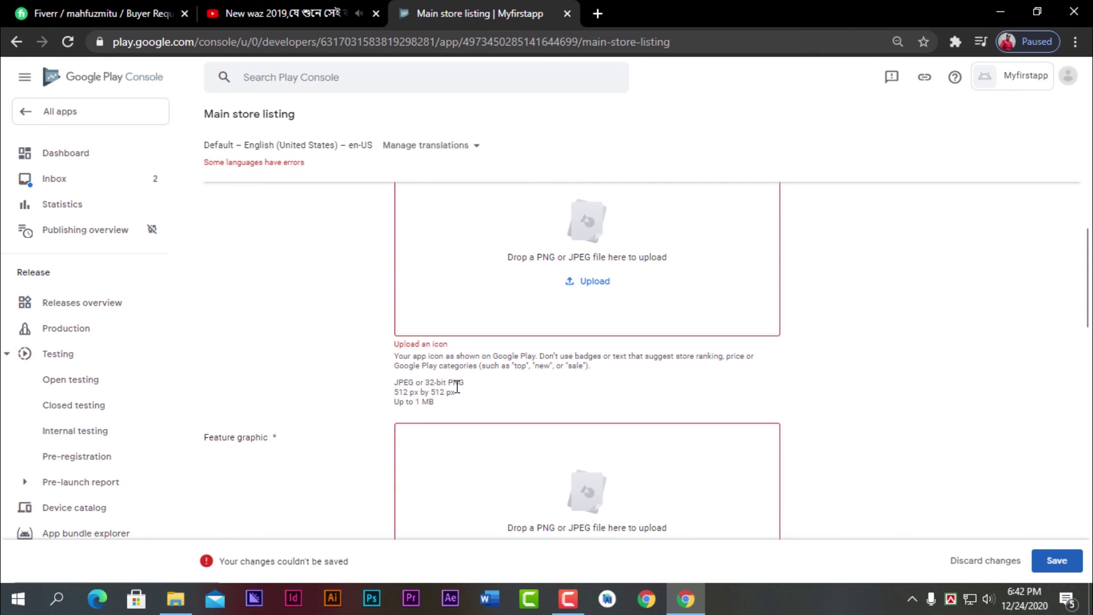
left_click_drag(472, 388, 413, 393)
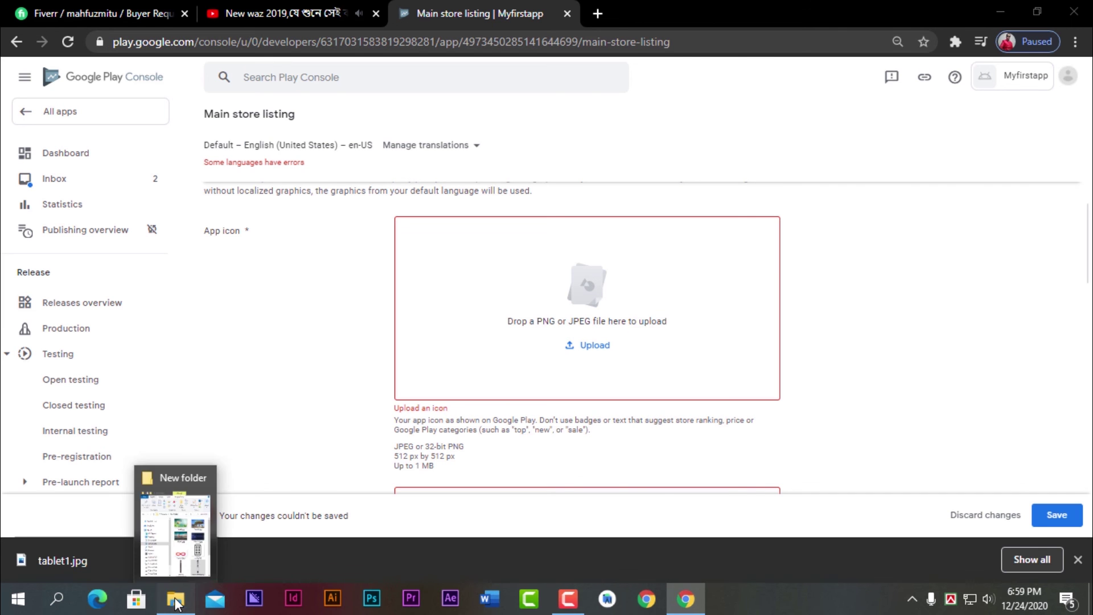
- Upload icon.png from the graphics folder as the app icon
left_click(175, 597)
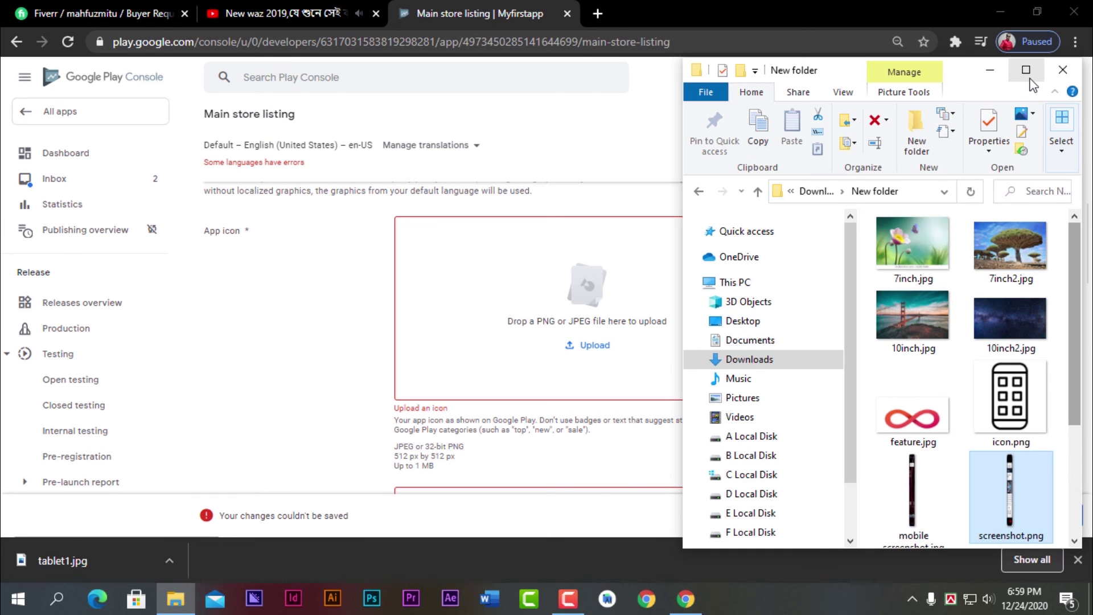
left_click(1026, 70)
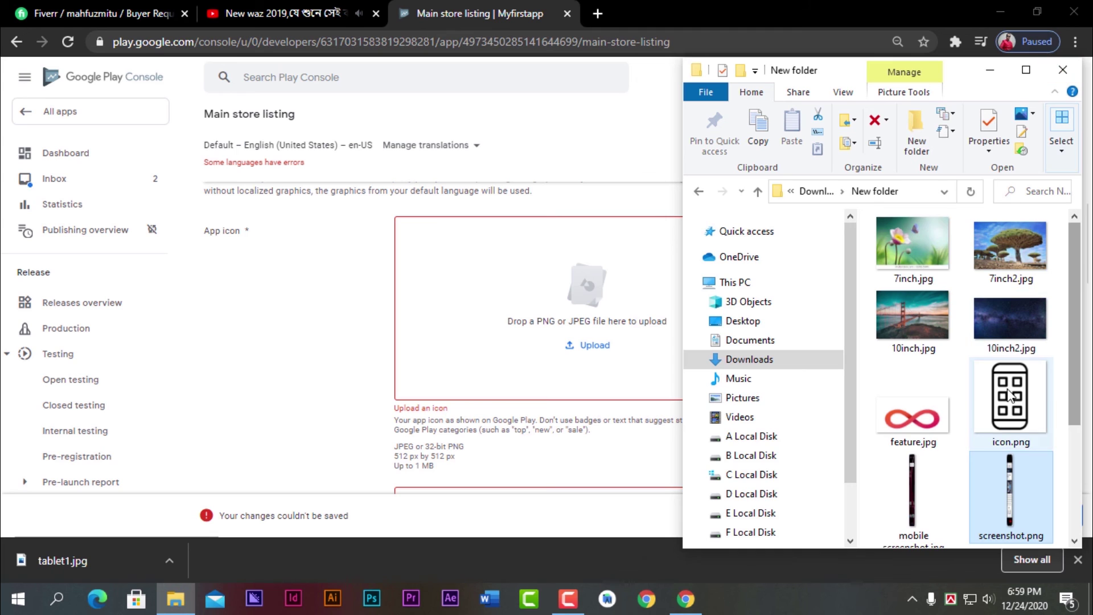
left_click(1008, 401)
left_click_drag(596, 313, 575, 310)
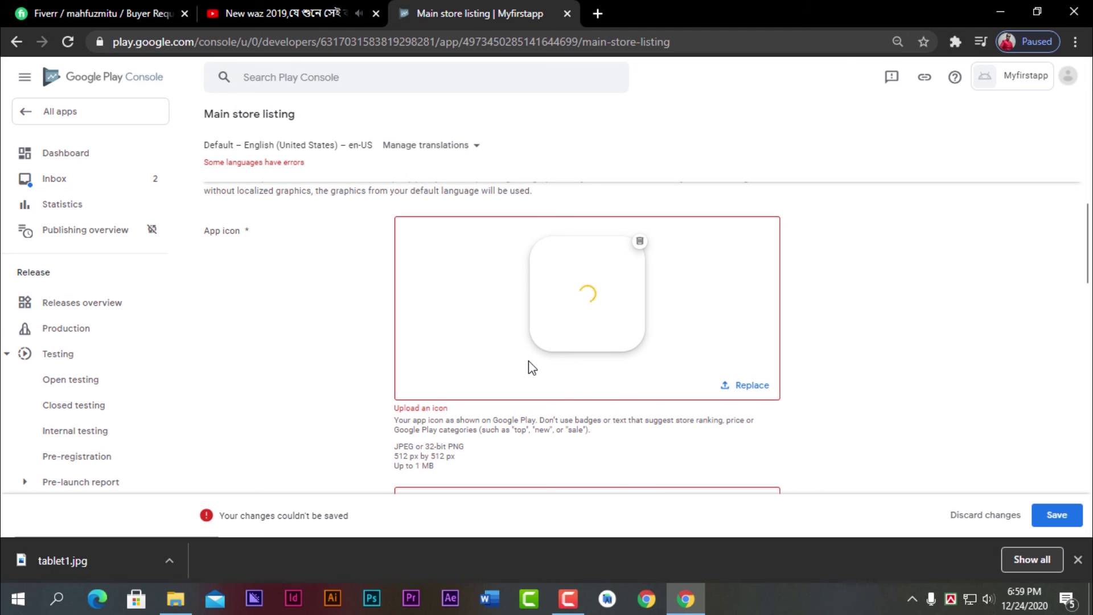
left_click_drag(458, 459, 397, 454)
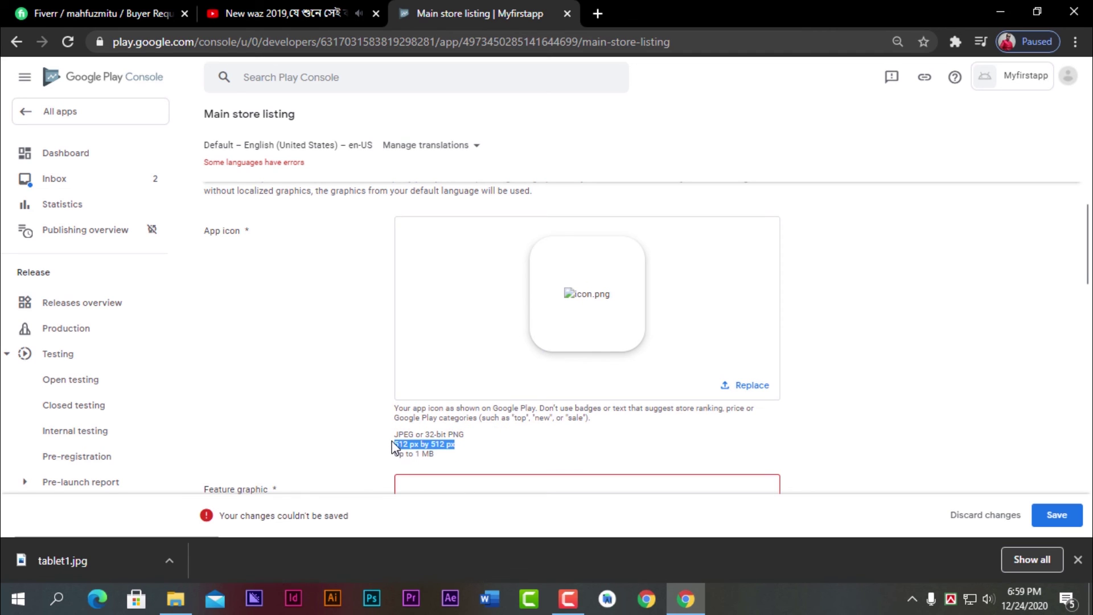
left_click(484, 453)
- Upload feature.jpg as the feature graphic after checking its requirements
scroll(566, 429, "down", 3)
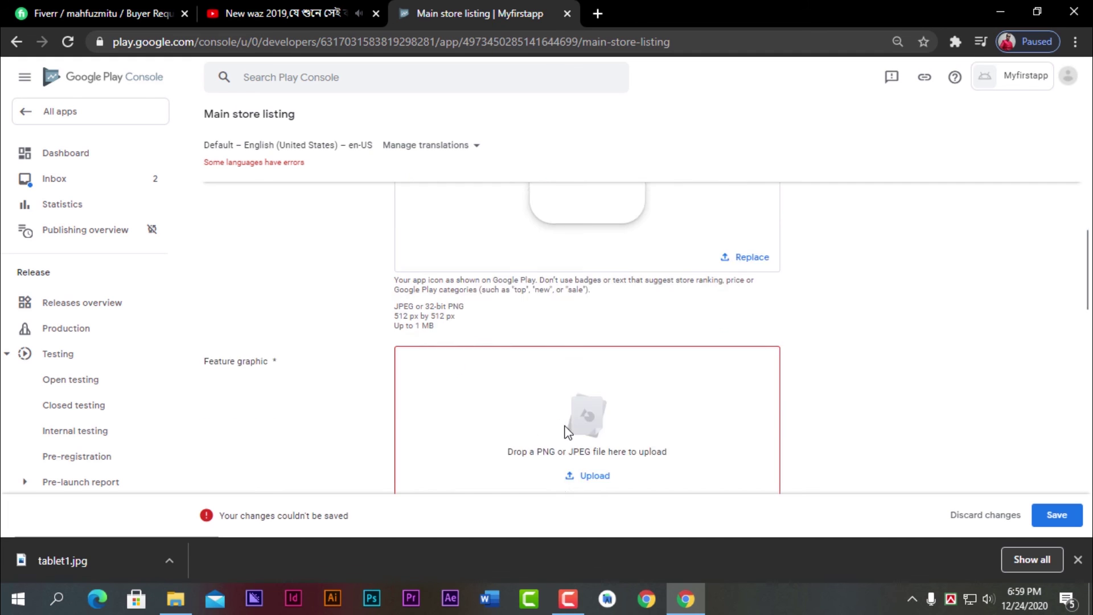
scroll(522, 424, "down", 3)
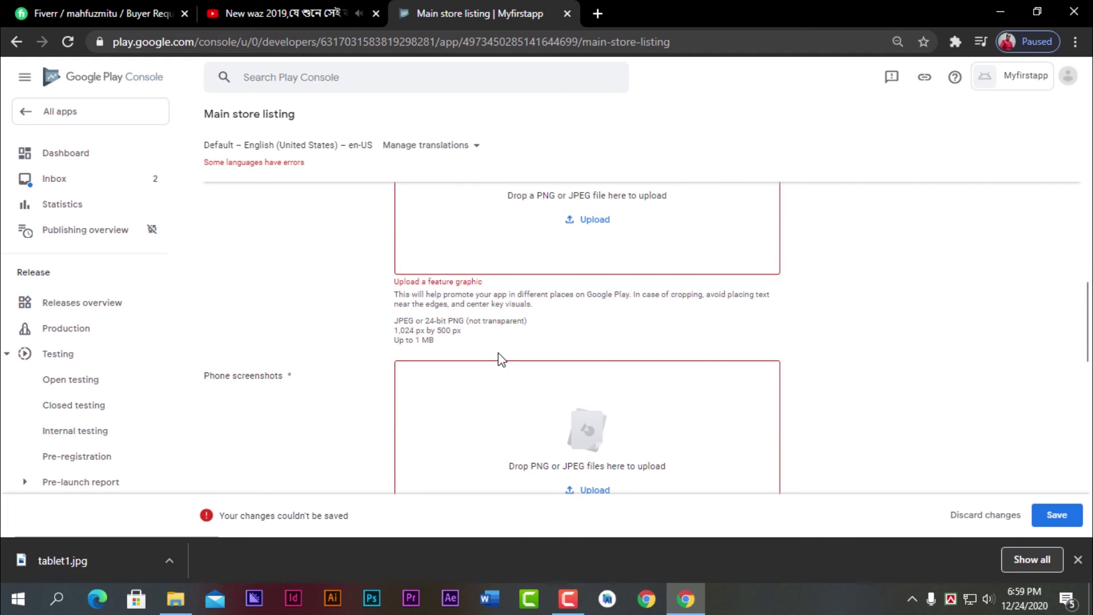
left_click_drag(462, 330, 388, 330)
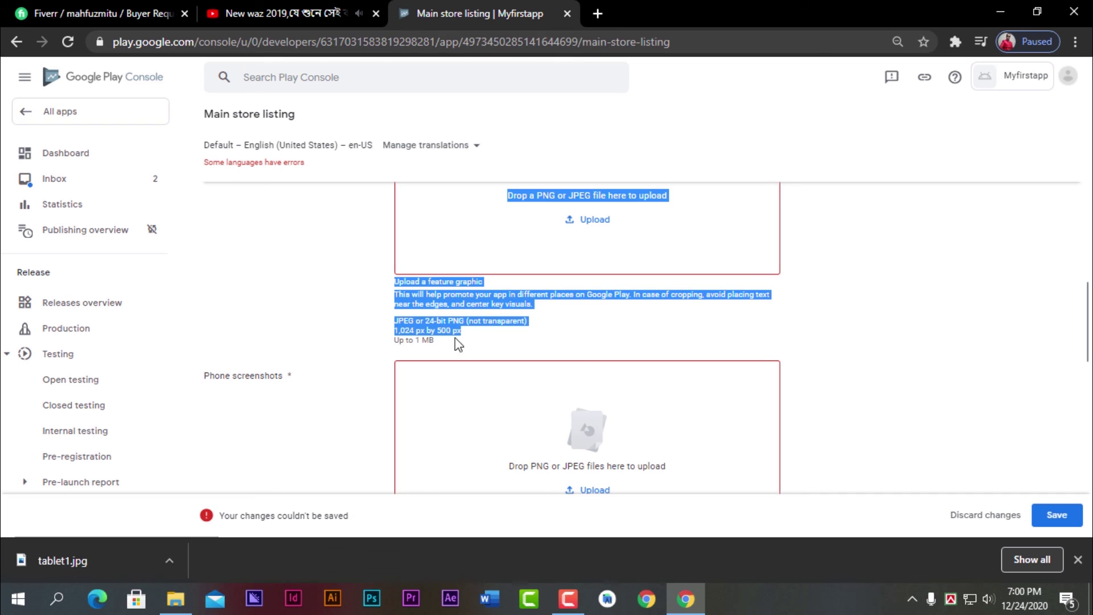
left_click_drag(462, 336, 398, 356)
left_click(171, 521)
left_click(908, 422)
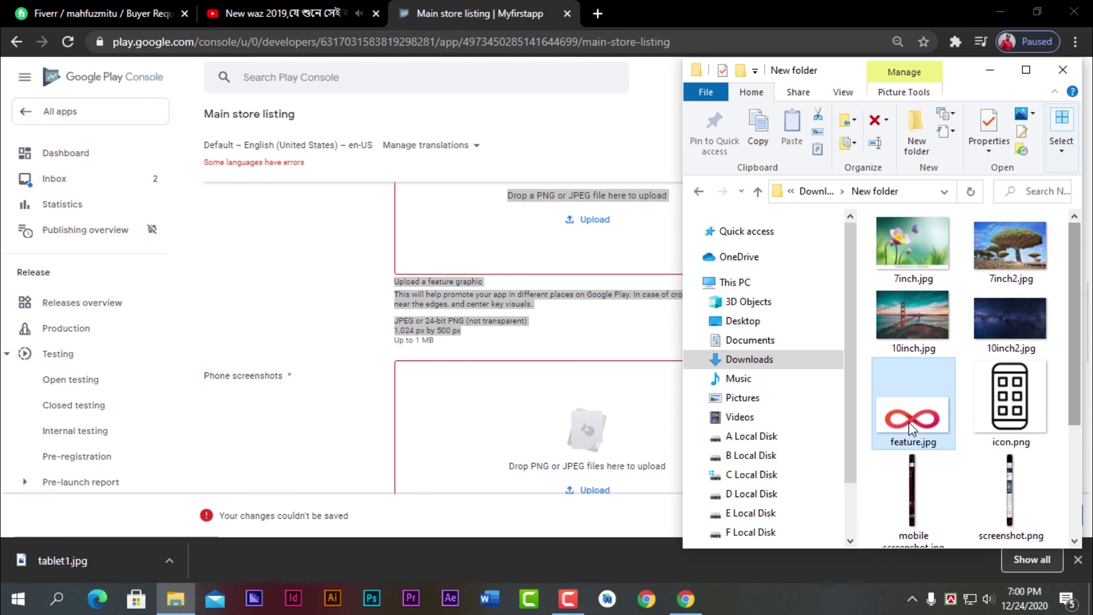
left_click_drag(908, 422, 522, 234)
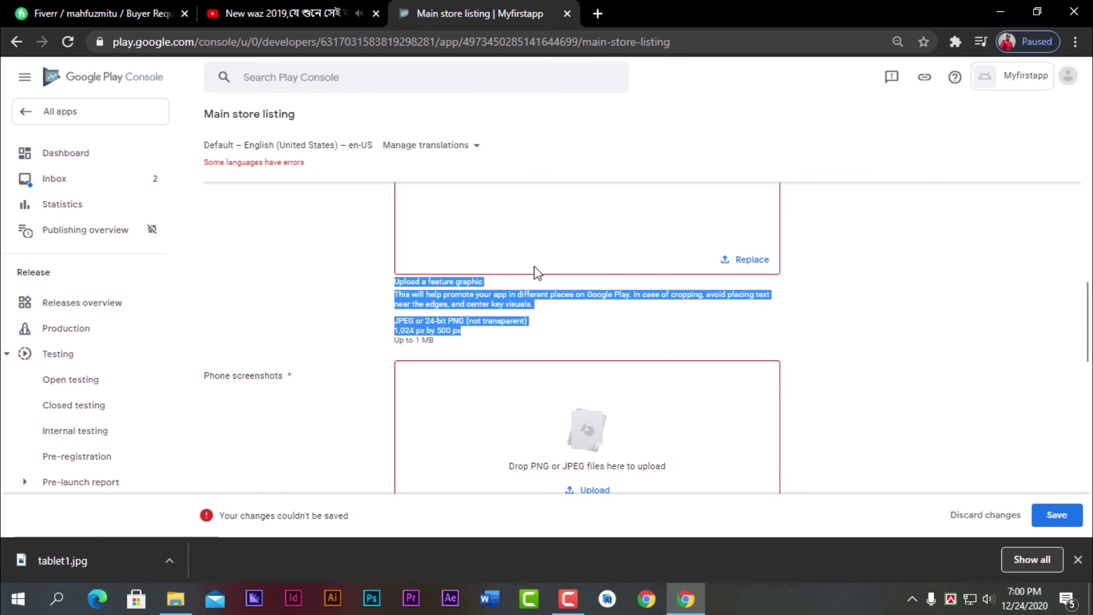
scroll(530, 302, "up", 3)
left_click(831, 372)
- Try 10inch2.jpg as a phone screenshot, then remove the rejected image
scroll(846, 373, "down", 1)
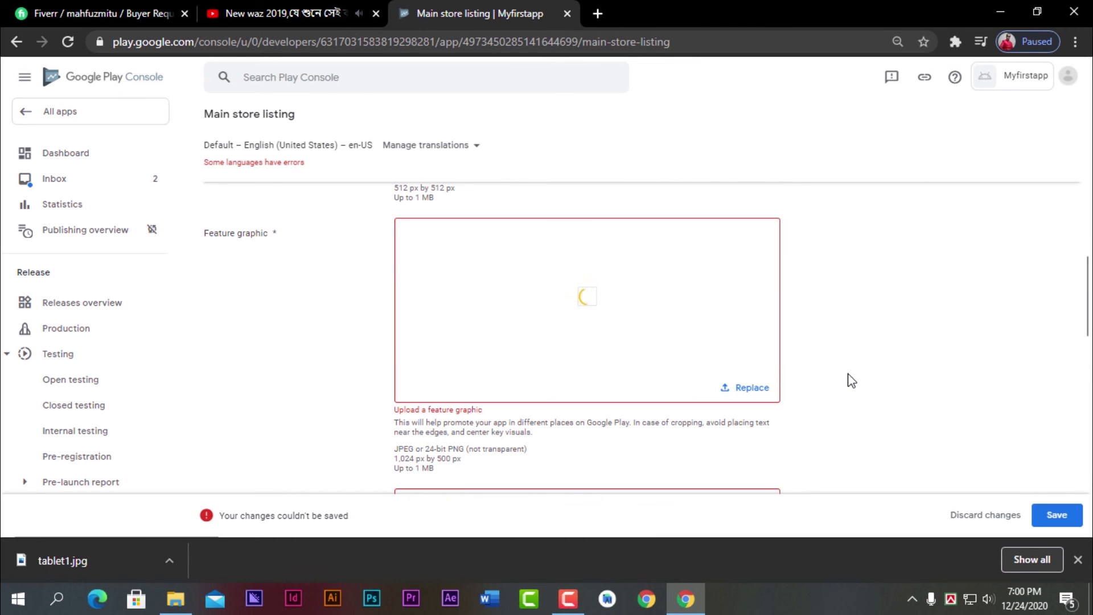
scroll(848, 384, "up", 5)
scroll(848, 384, "down", 8)
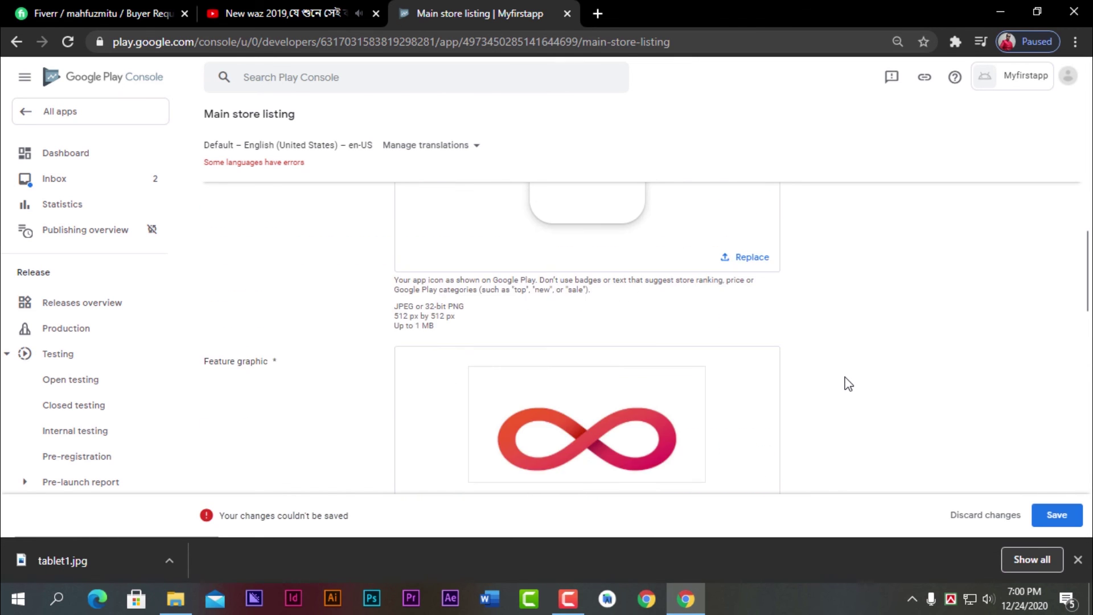
left_click(186, 600)
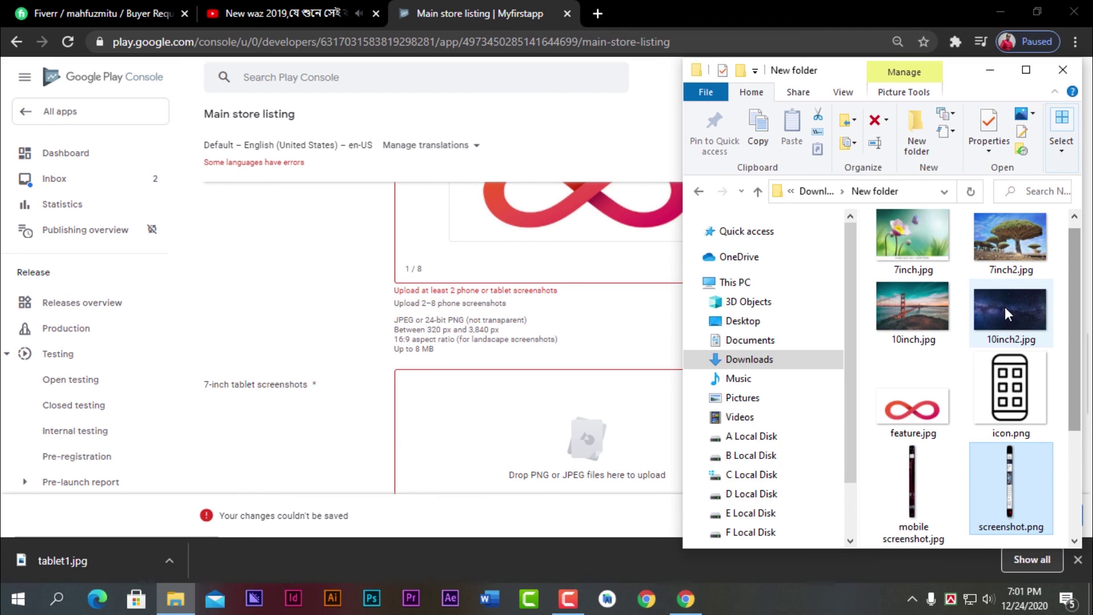
left_click_drag(1005, 306, 593, 332)
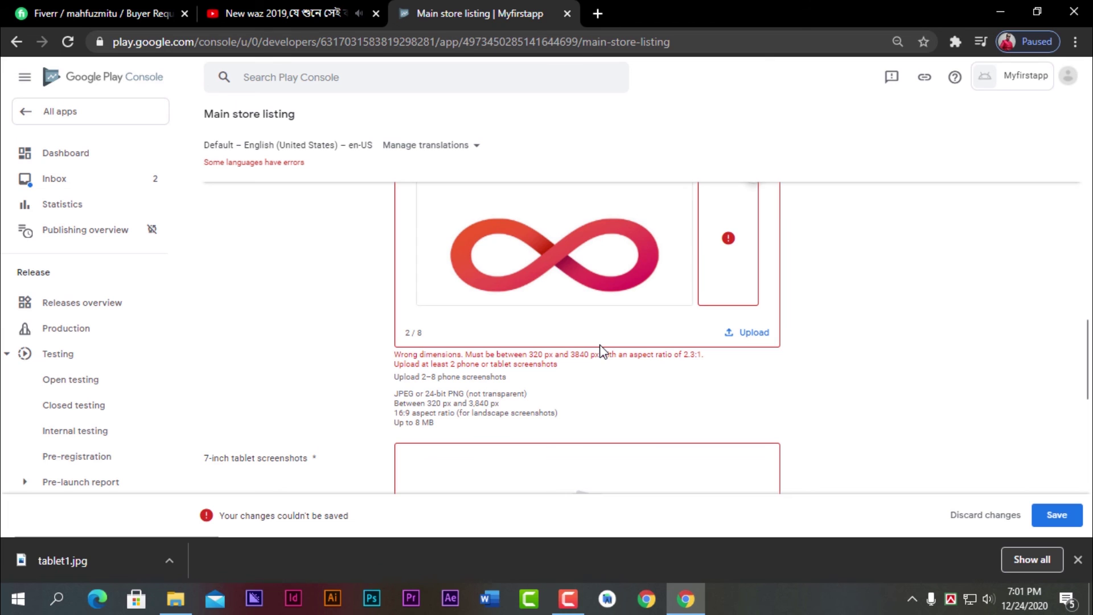
scroll(778, 303, "up", 2)
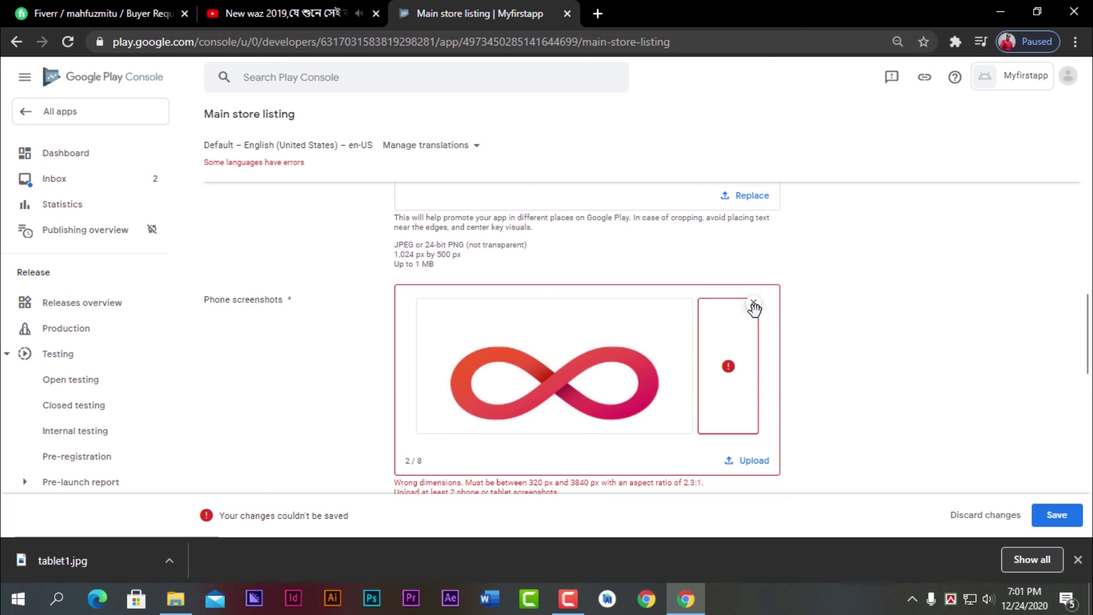
left_click(756, 309)
- Add feature.jpg as the 7-inch tablet screenshot and dismiss the download notice
scroll(780, 329, "down", 2)
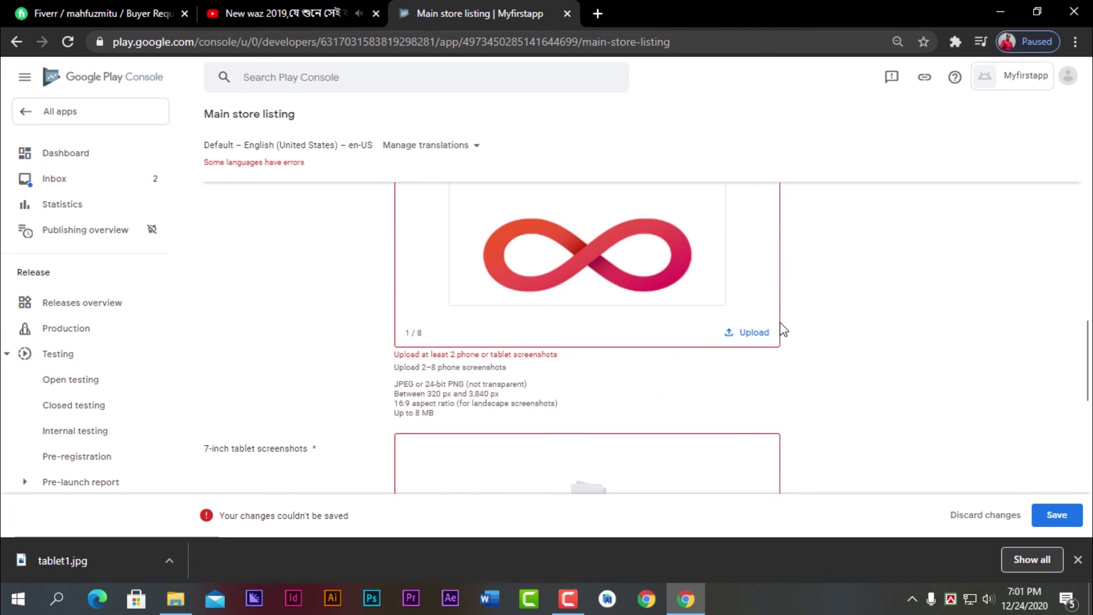
scroll(783, 330, "down", 2)
scroll(496, 407, "up", 3)
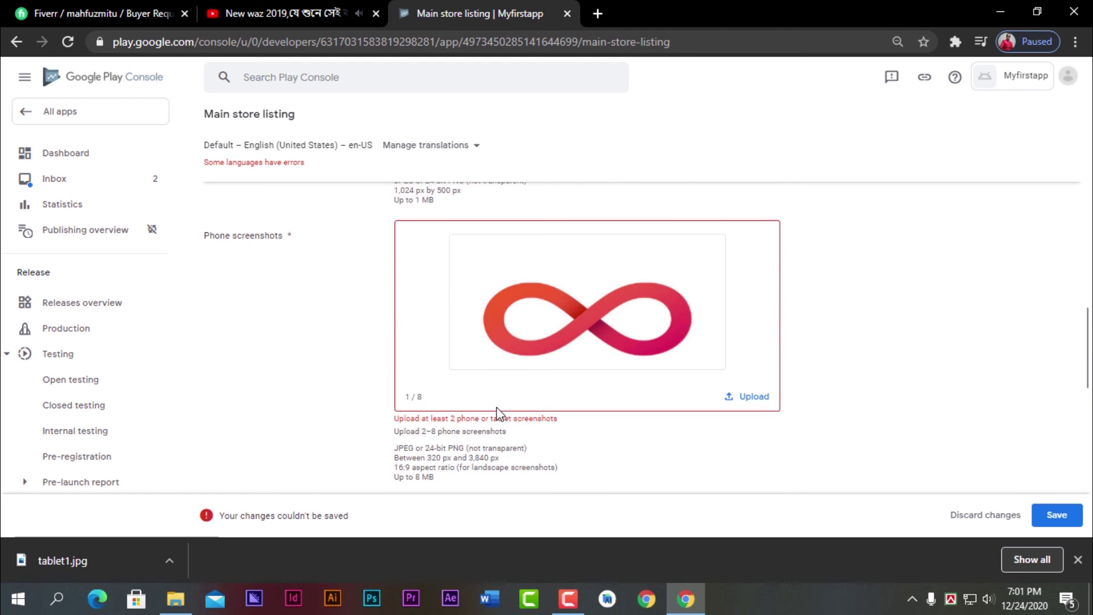
scroll(495, 415, "down", 4)
left_click(183, 603)
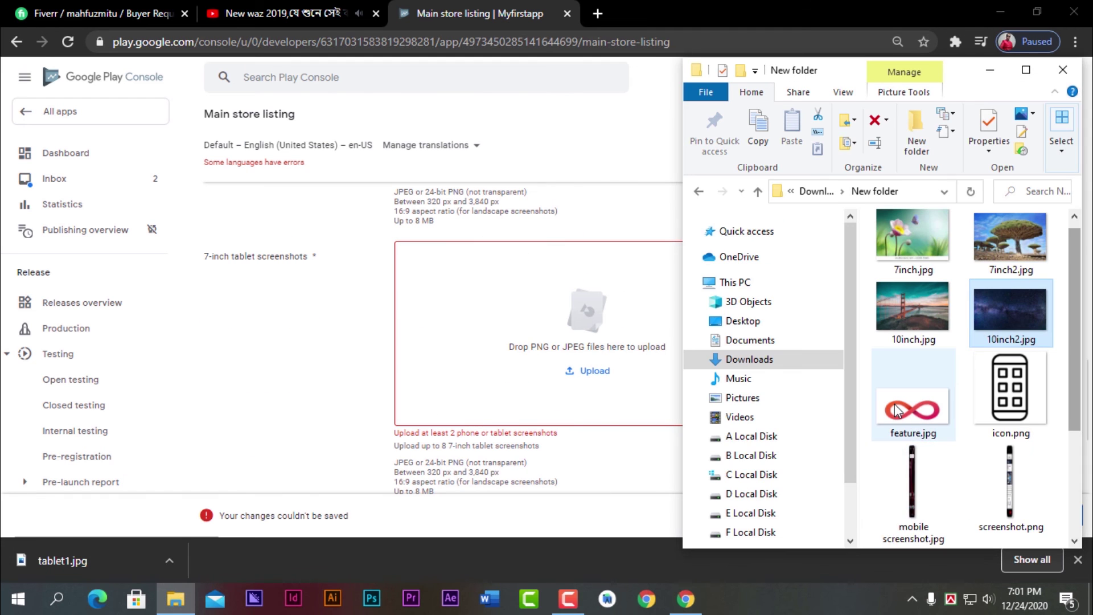
left_click_drag(913, 407, 547, 367)
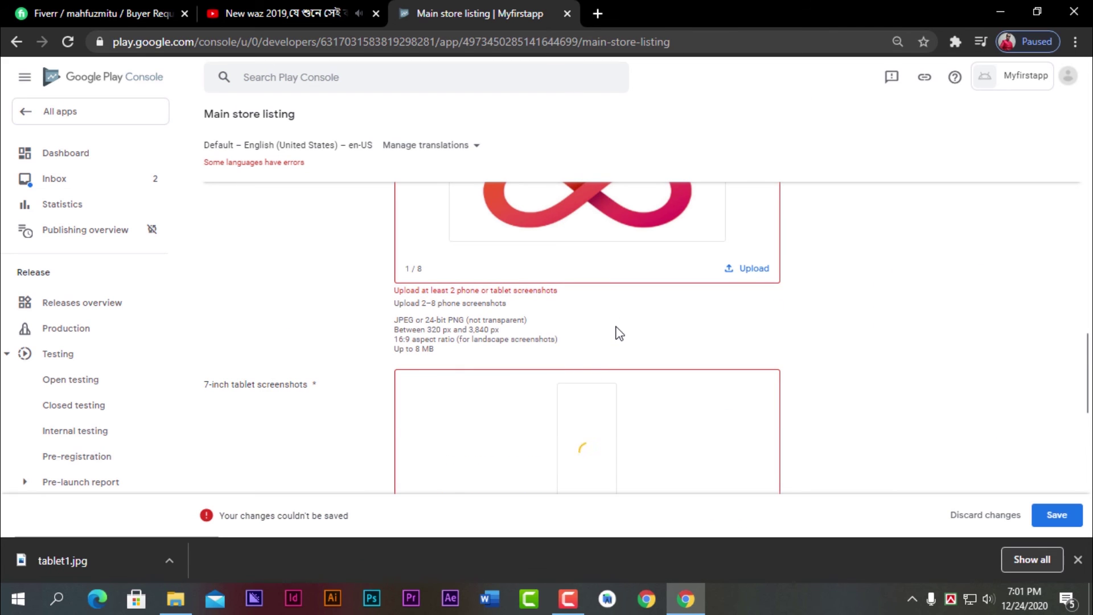
left_click(1077, 559)
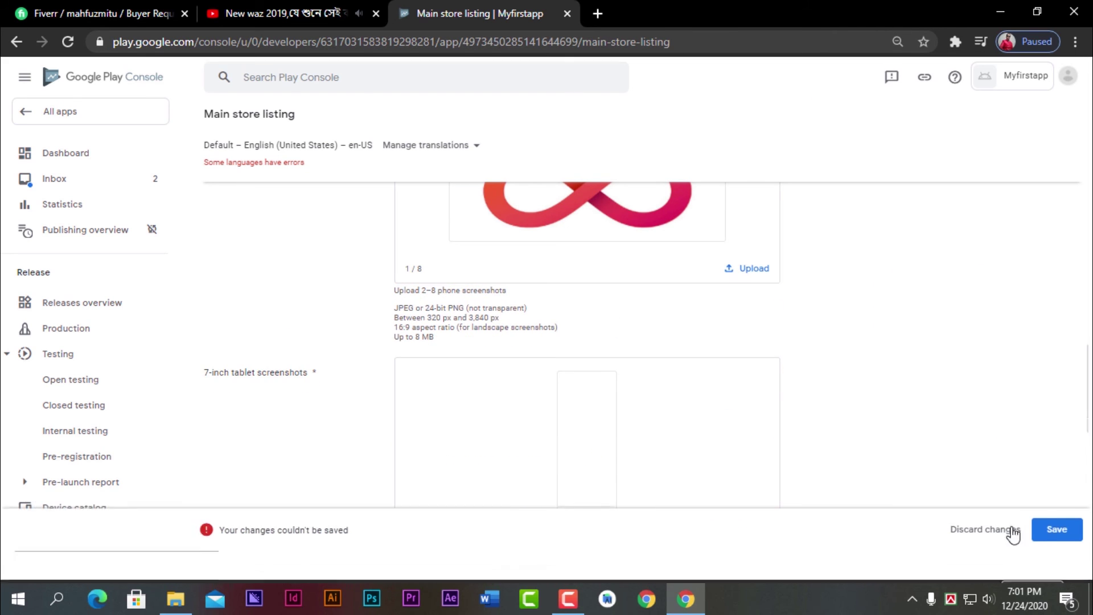
scroll(569, 398, "down", 1)
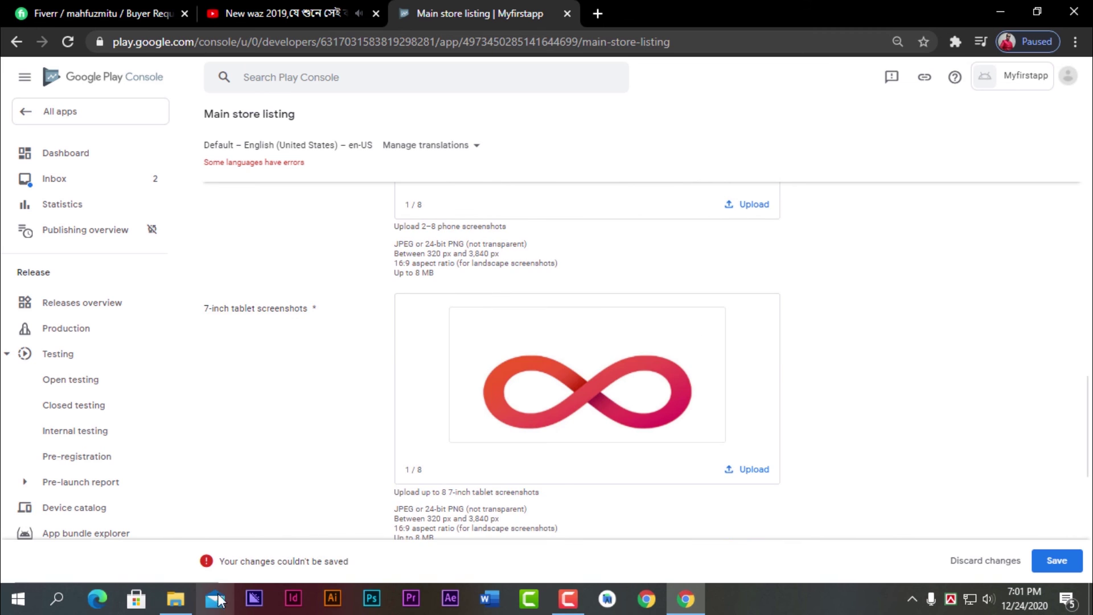
left_click(175, 598)
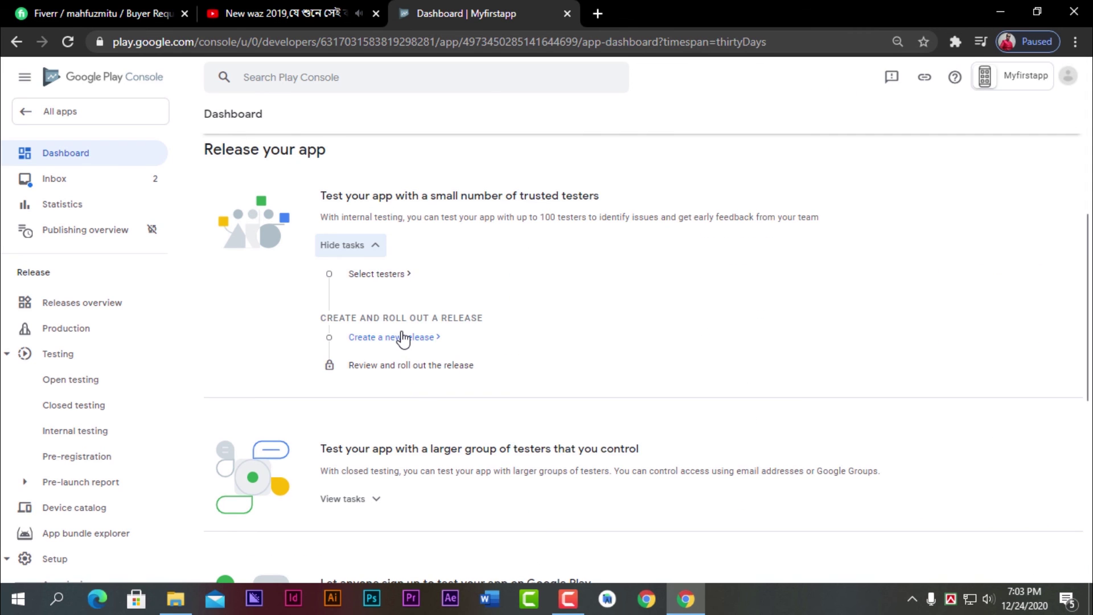
- Create a new internal testing release and accept Google-managed app signing
left_click(403, 337)
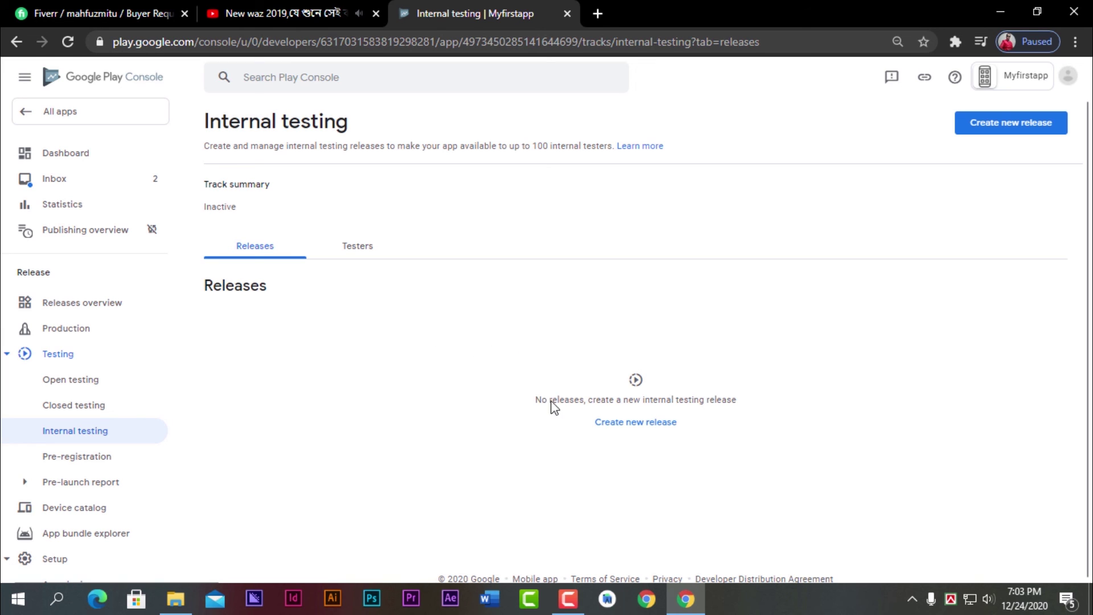
left_click(638, 428)
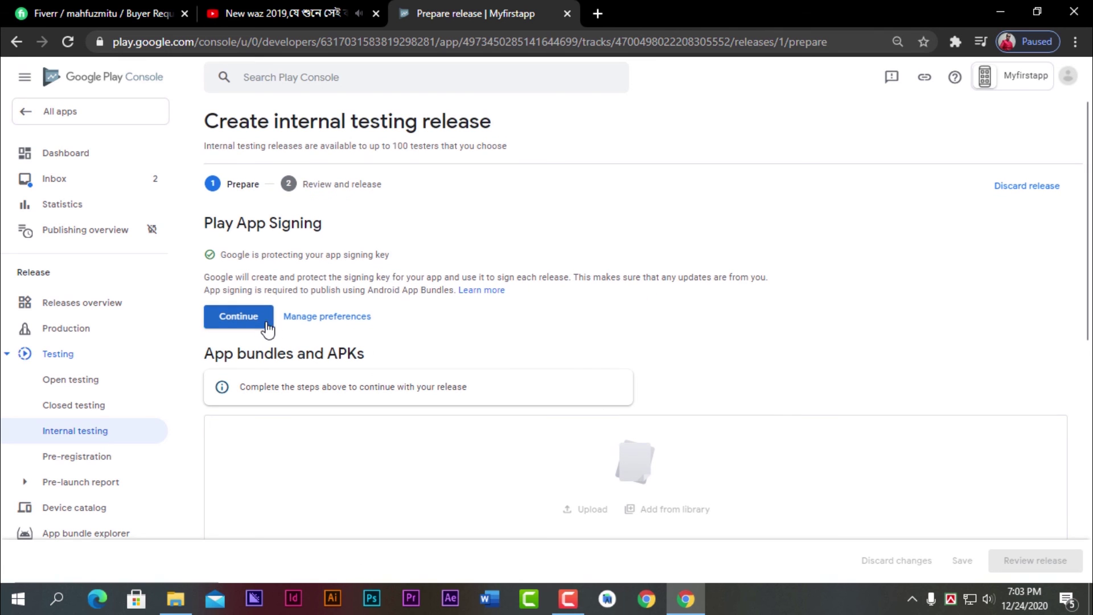
left_click(264, 327)
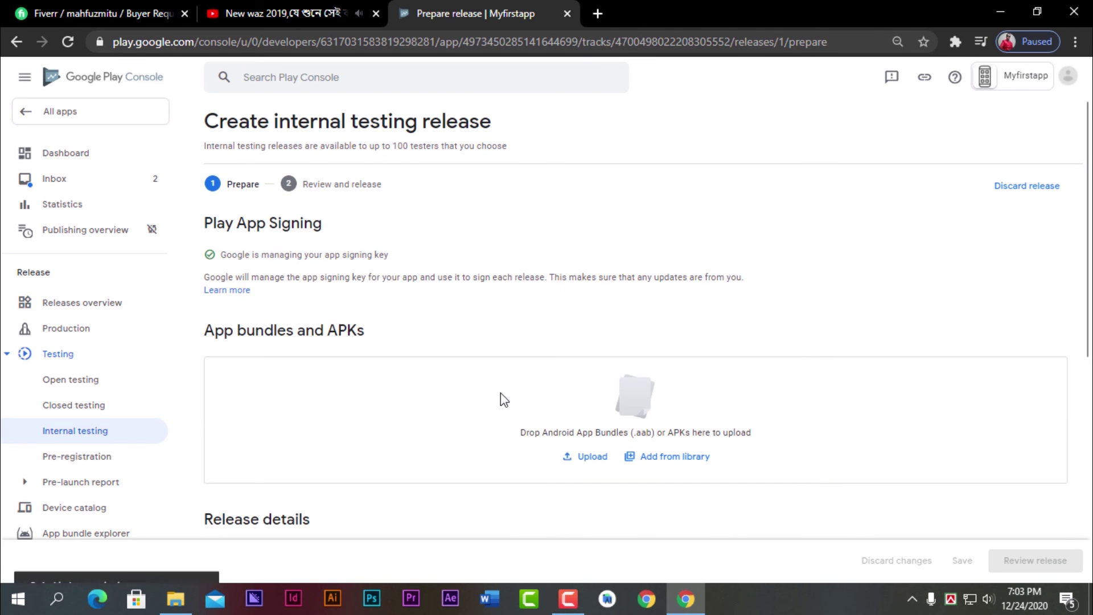
- Name the release Myfirstapp and drag Myfirstapp.apk into the upload box
scroll(500, 397, "down", 2)
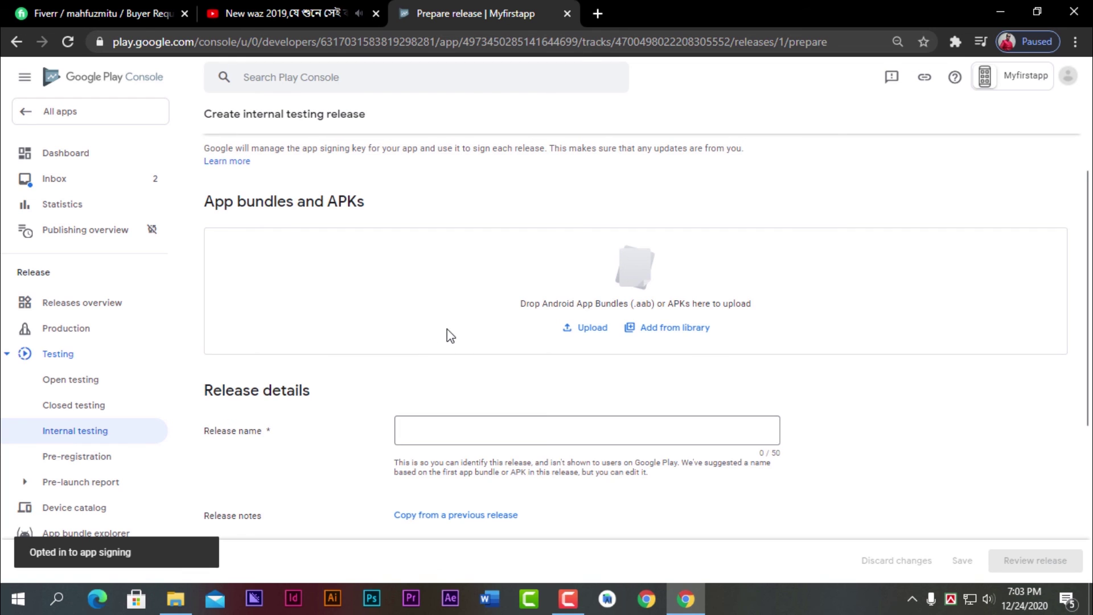
scroll(480, 360, "down", 1)
left_click(462, 371)
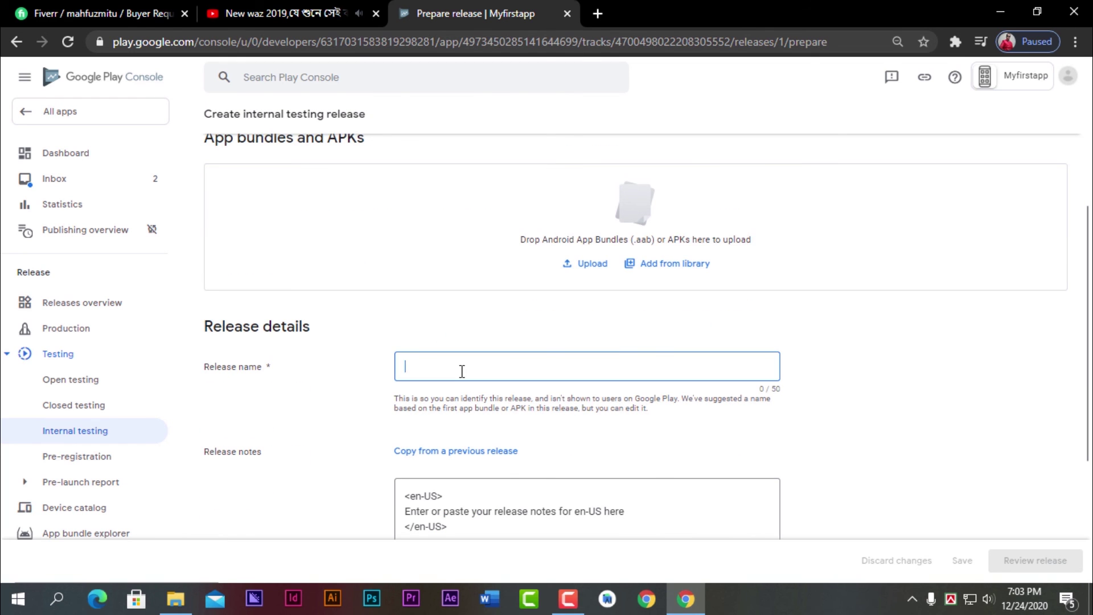
type("Myfirstapp")
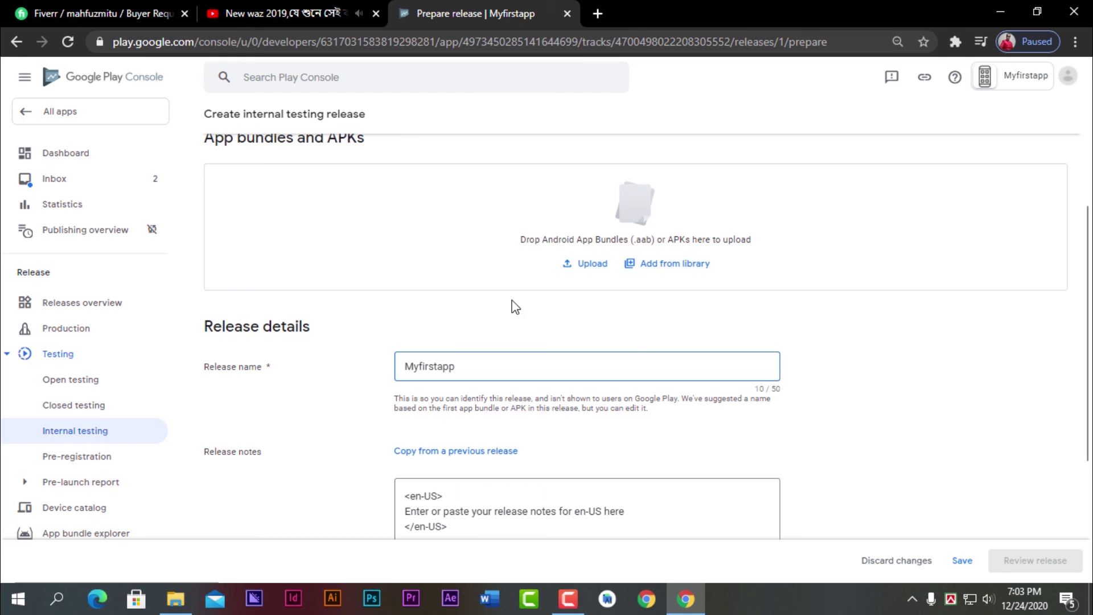
scroll(509, 316, "up", 4)
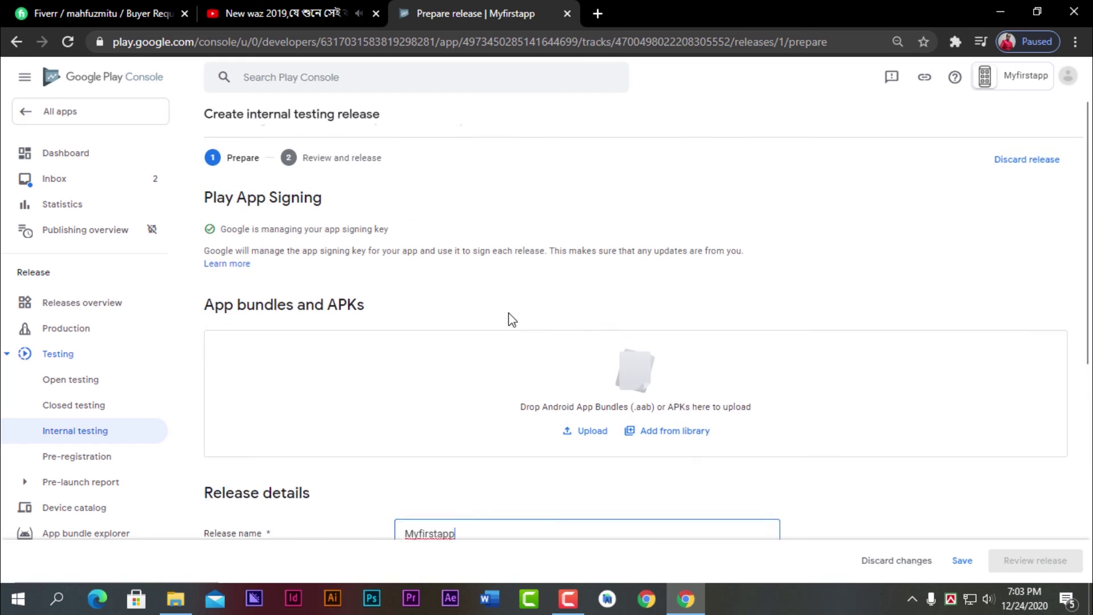
scroll(597, 254, "down", 1)
key("alt+Tab")
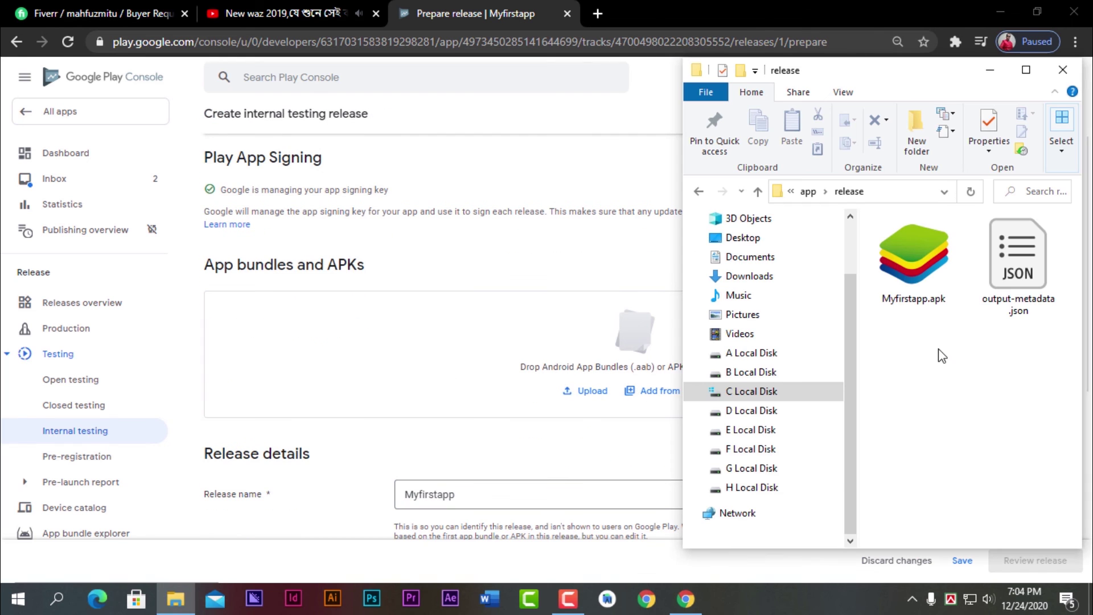
left_click(931, 278)
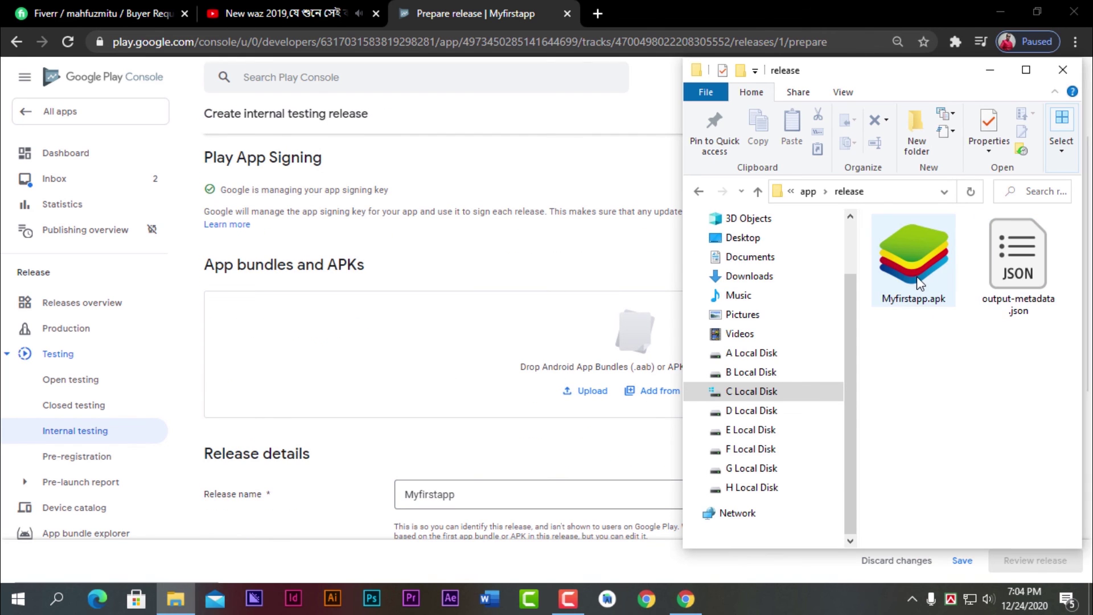
left_click_drag(917, 276, 451, 388)
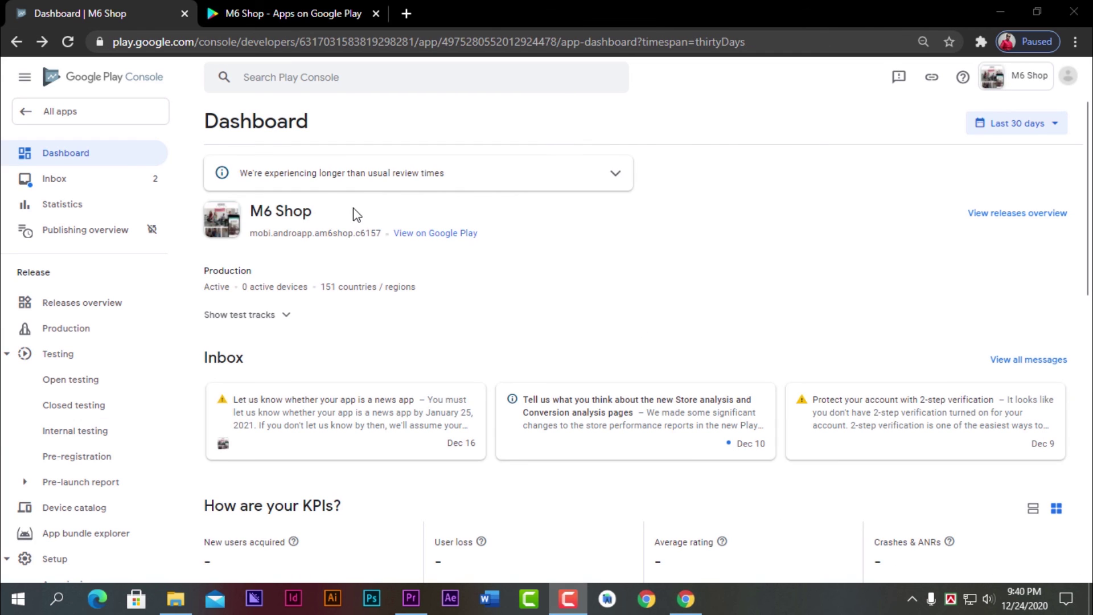
- Highlight the M6 Shop name, package line, 0 active devices and 151 countries/regions figures
left_click_drag(356, 215, 215, 209)
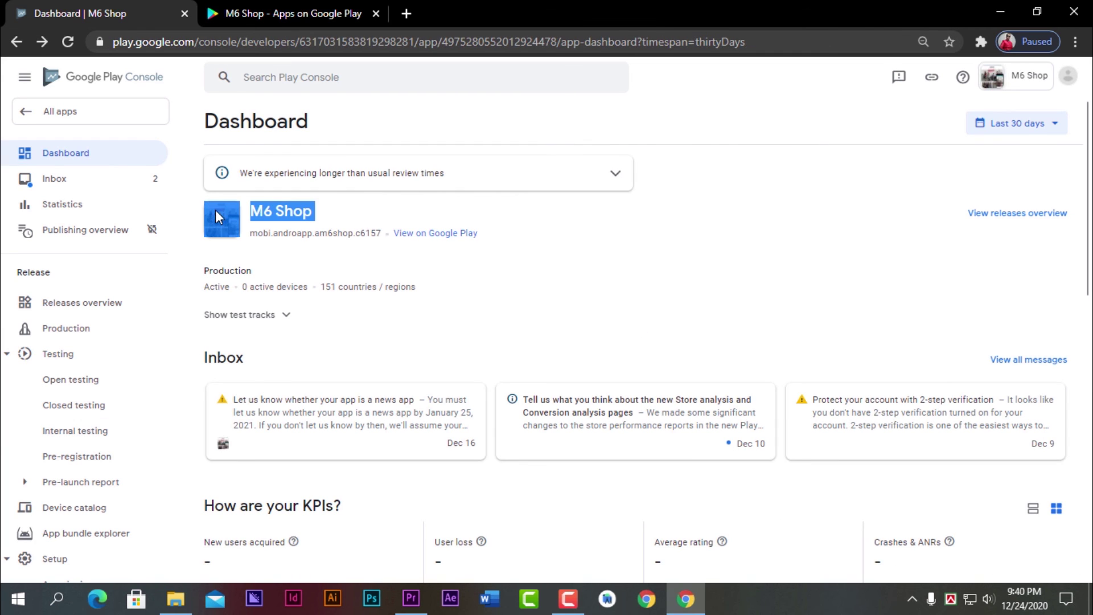
left_click_drag(412, 268, 304, 219)
left_click(471, 307)
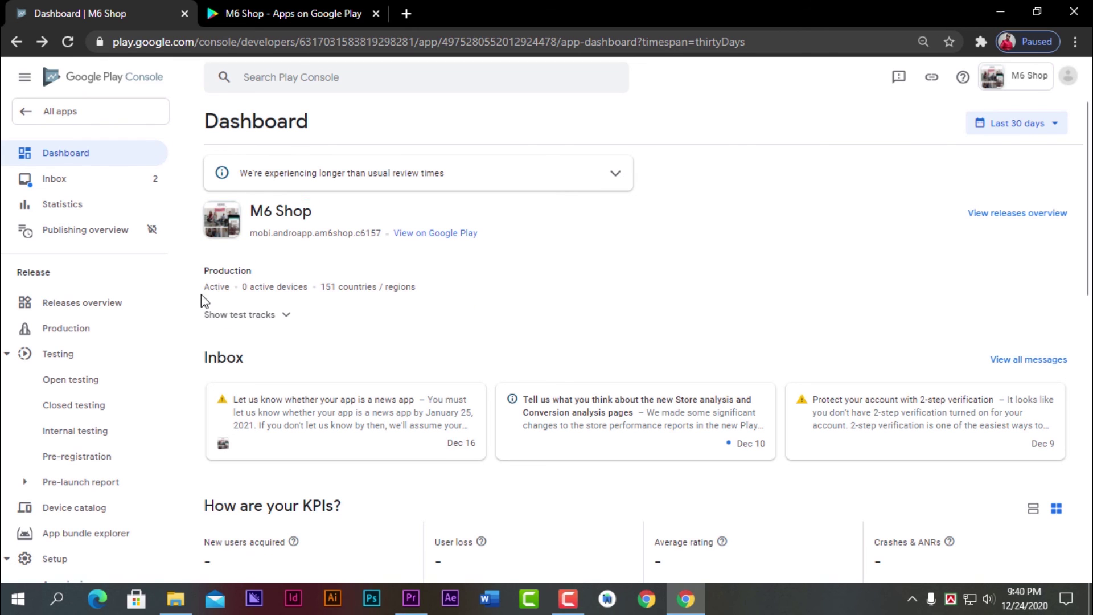
triple_click(242, 287)
left_click_drag(322, 286, 596, 286)
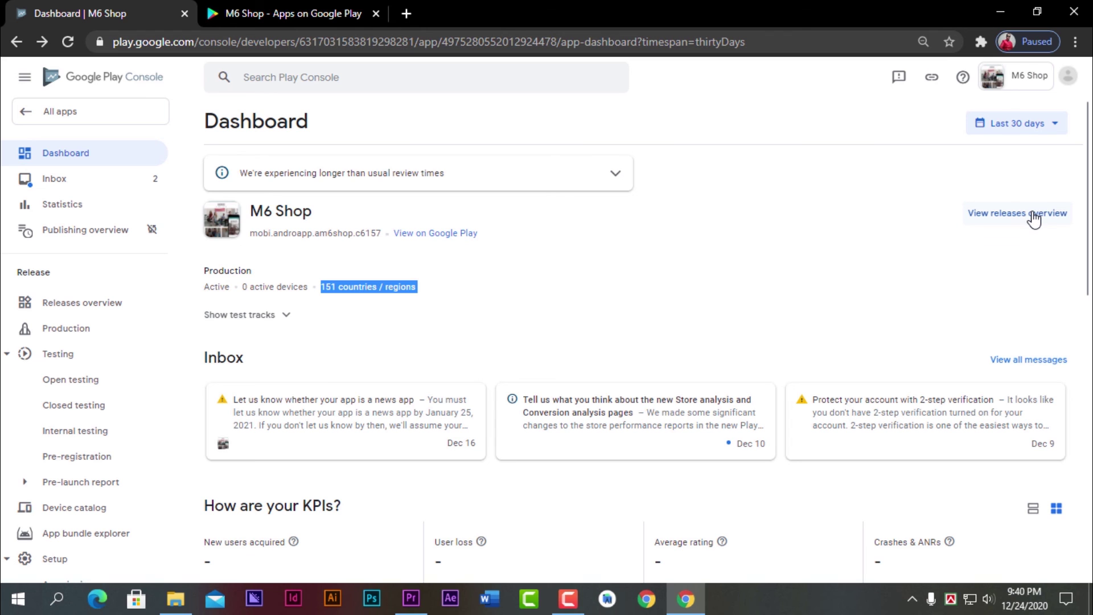
- View M6 Shop's live Google Play page and scroll through its screenshots and details
left_click(451, 240)
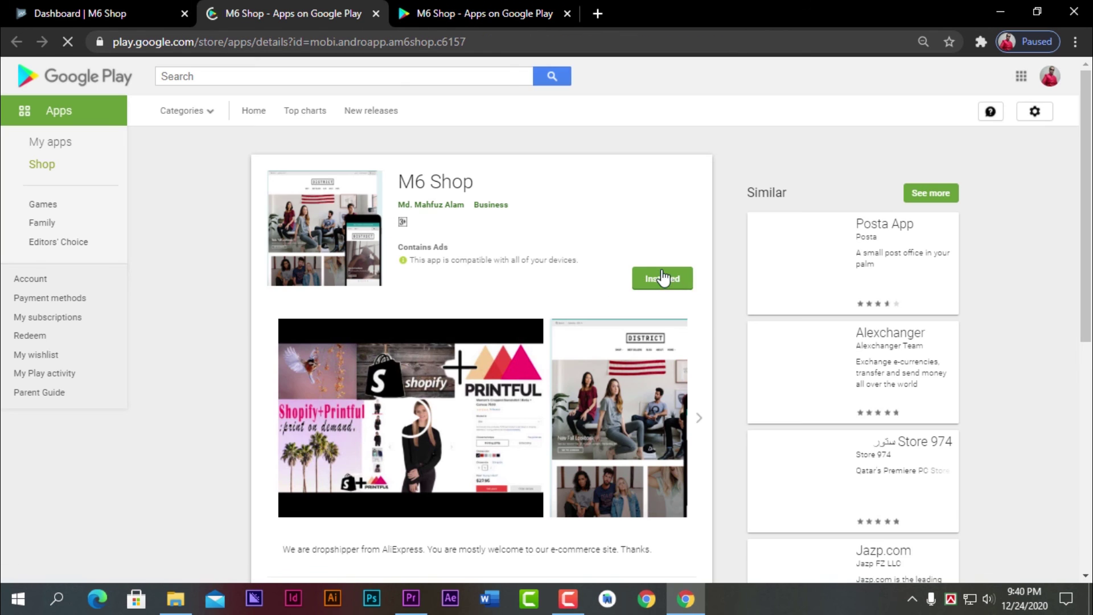
scroll(280, 341, "down", 5)
scroll(279, 336, "up", 4)
scroll(288, 353, "down", 4)
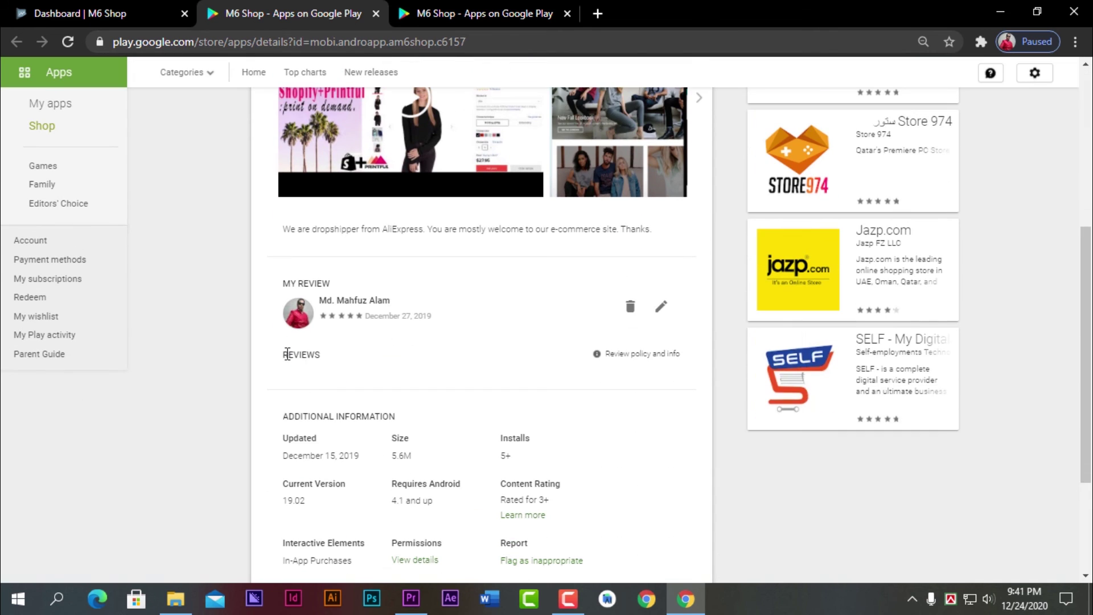
scroll(454, 357, "down", 3)
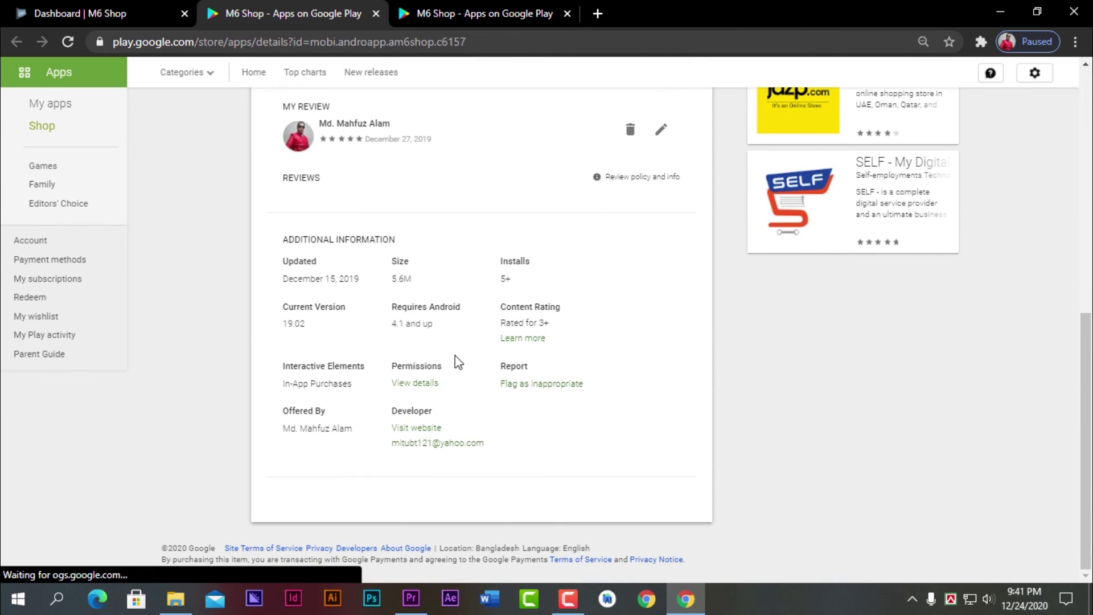
scroll(602, 390, "up", 10)
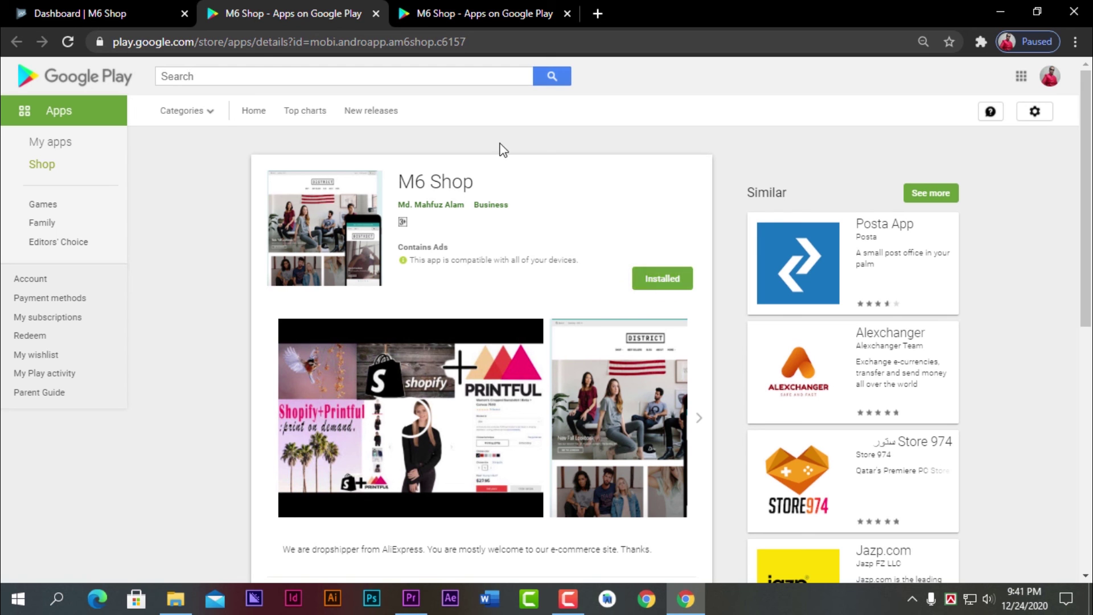
scroll(484, 233, "down", 8)
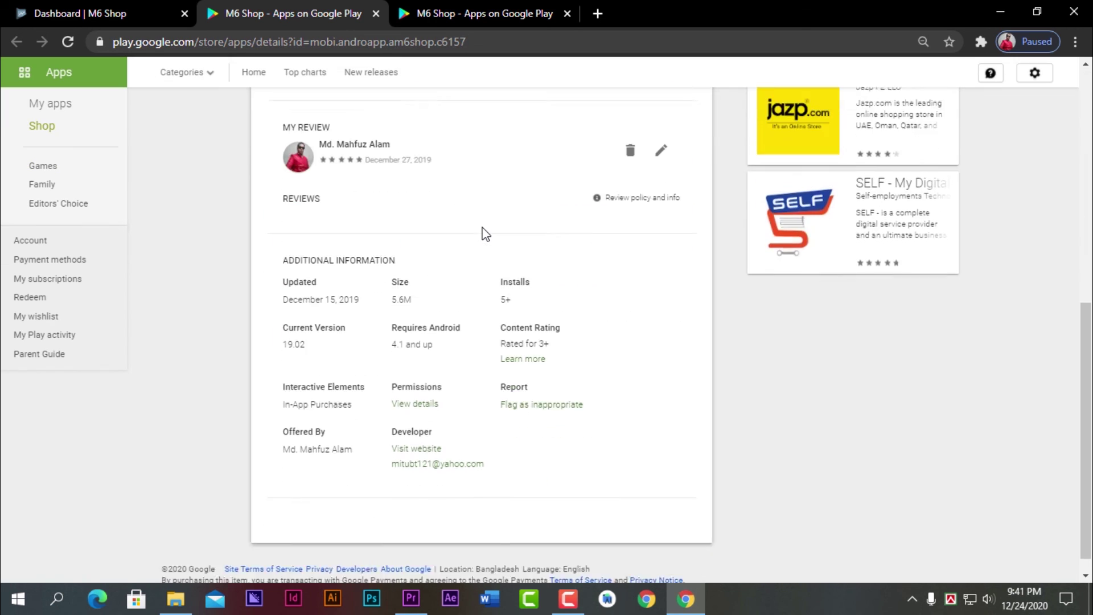
scroll(484, 233, "up", 4)
- Check the M6 Shop releases overview, then return to the store page tabs
left_click(88, 8)
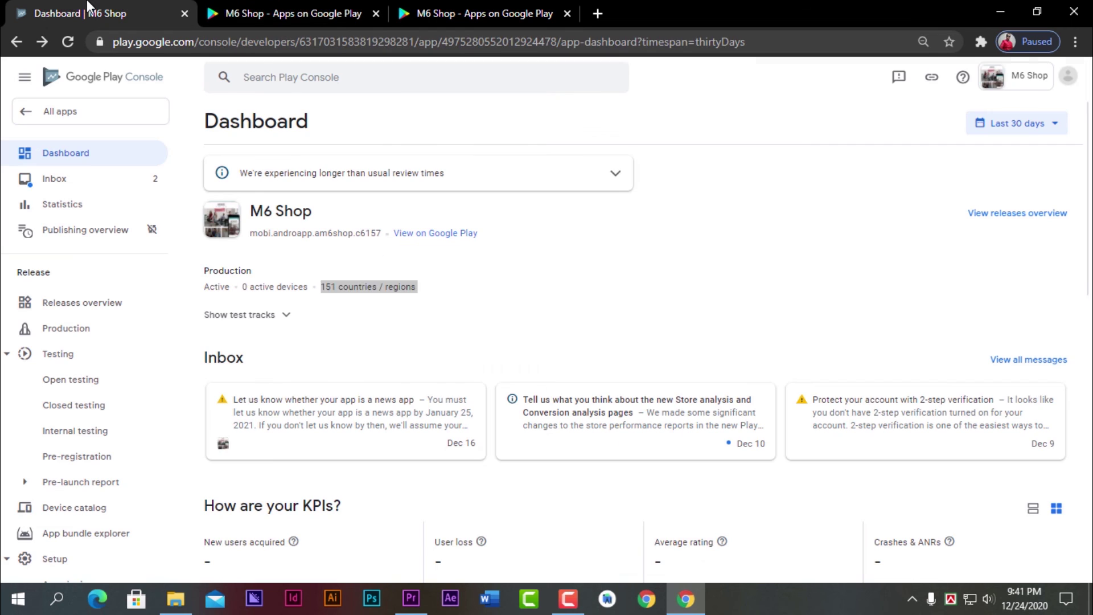
left_click(1004, 213)
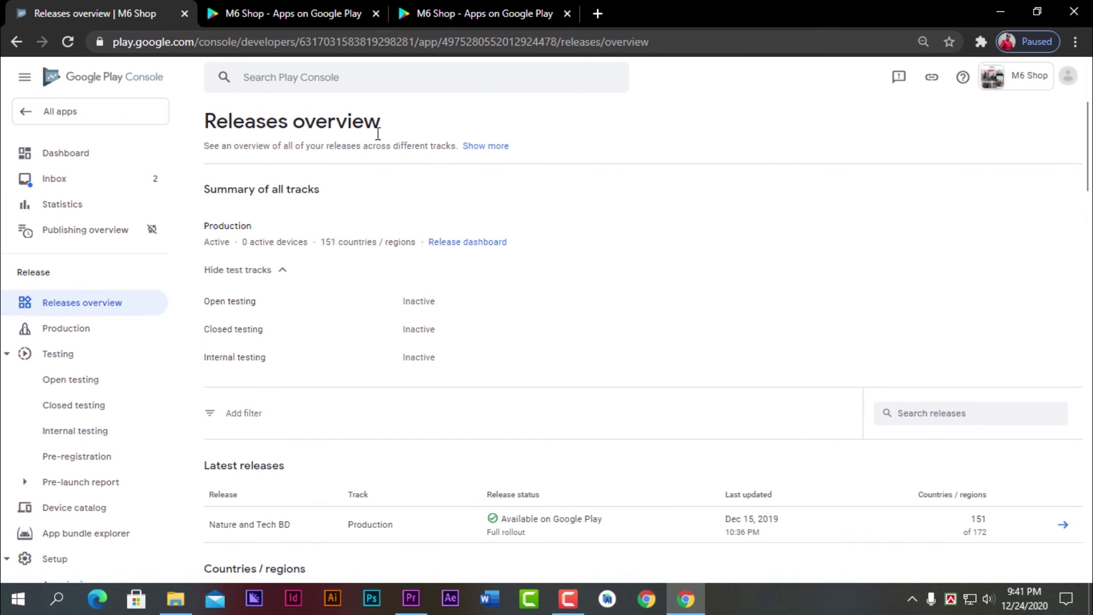
left_click(242, 14)
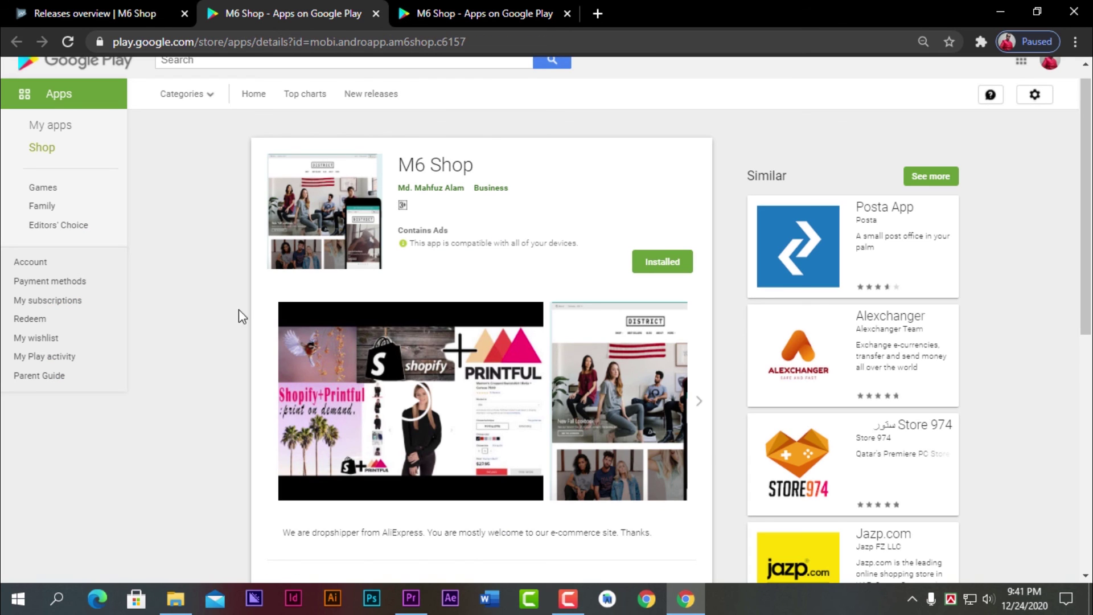
left_click(461, 11)
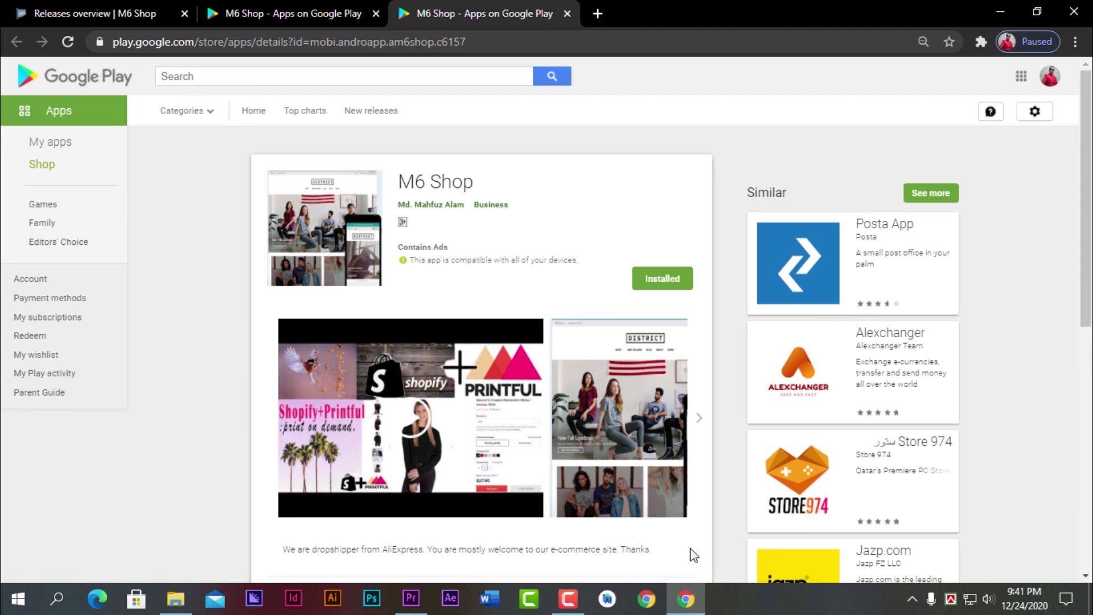